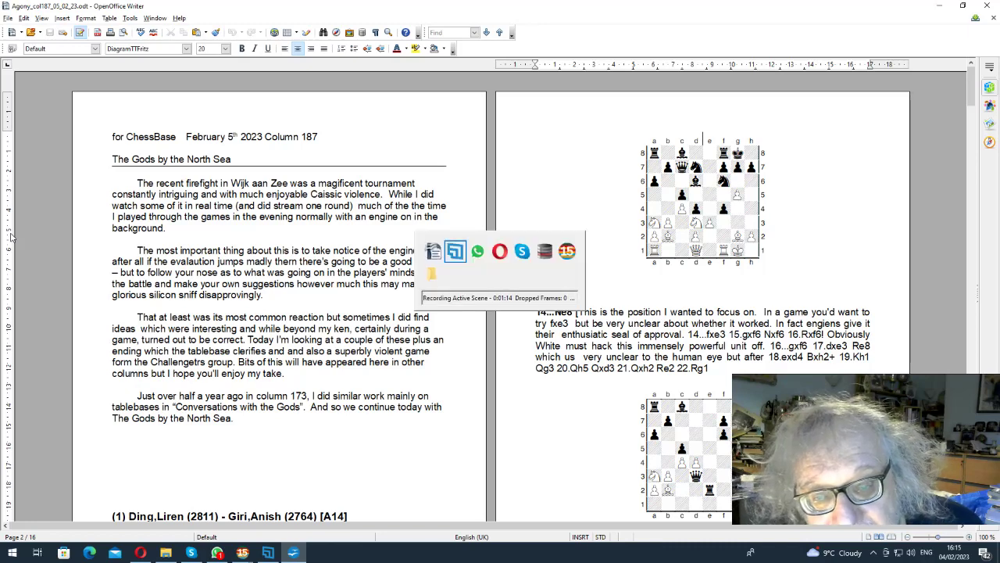
Switch to ChessBase and open the col187.pgn database.
key(Right)
key(Right)
key(Right)
key(Right)
key(Right)
key(Return)
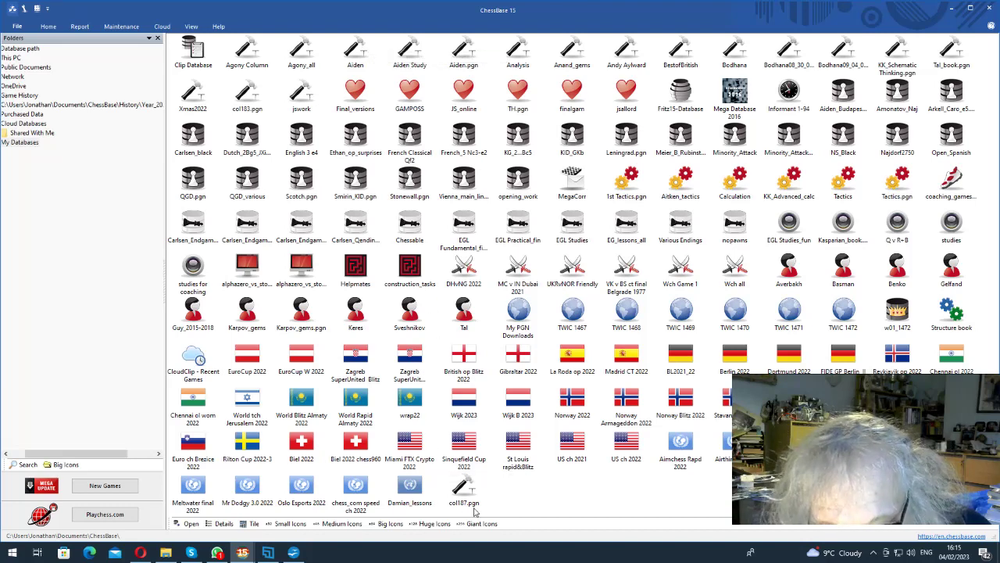
double_click(463, 484)
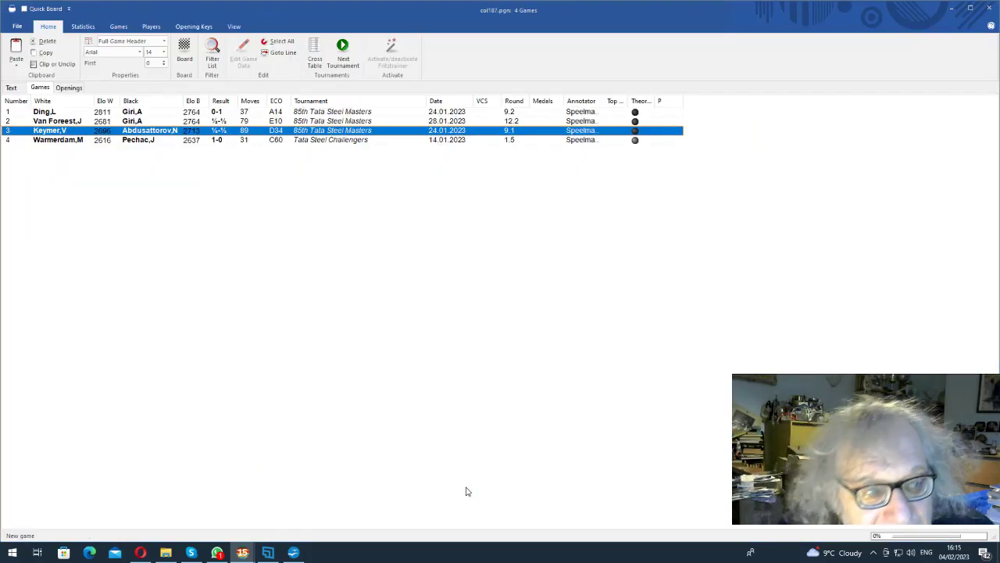
Open the first game in the list, Ding–Giri from the 85th Tata Steel Masters.
key(Up)
key(Up)
key(Return)
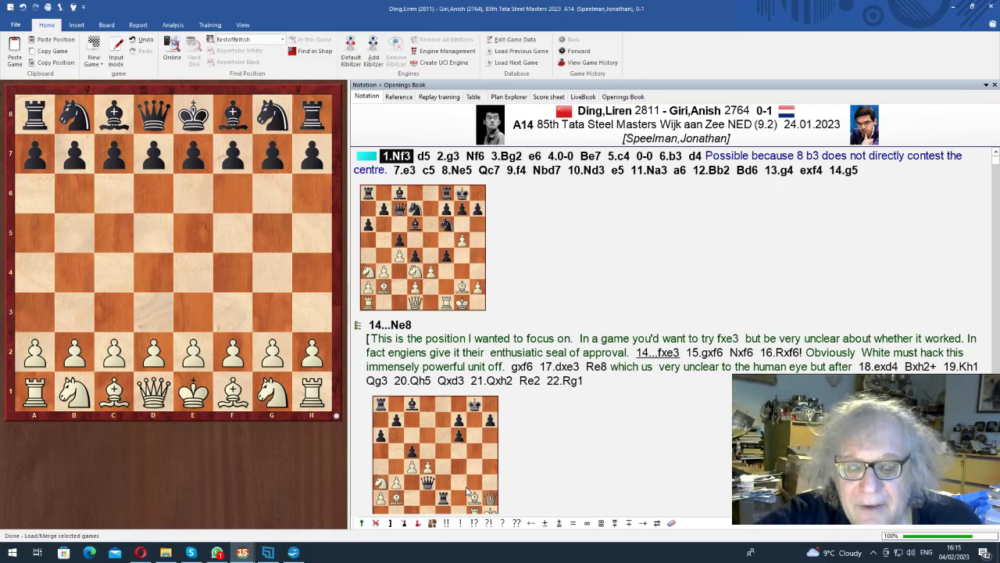
Play through the opening moves of the game from 1.Nf3 to 6...d4.
key(Right)
key(Right)
key(Right)
key(Right)
key(Right)
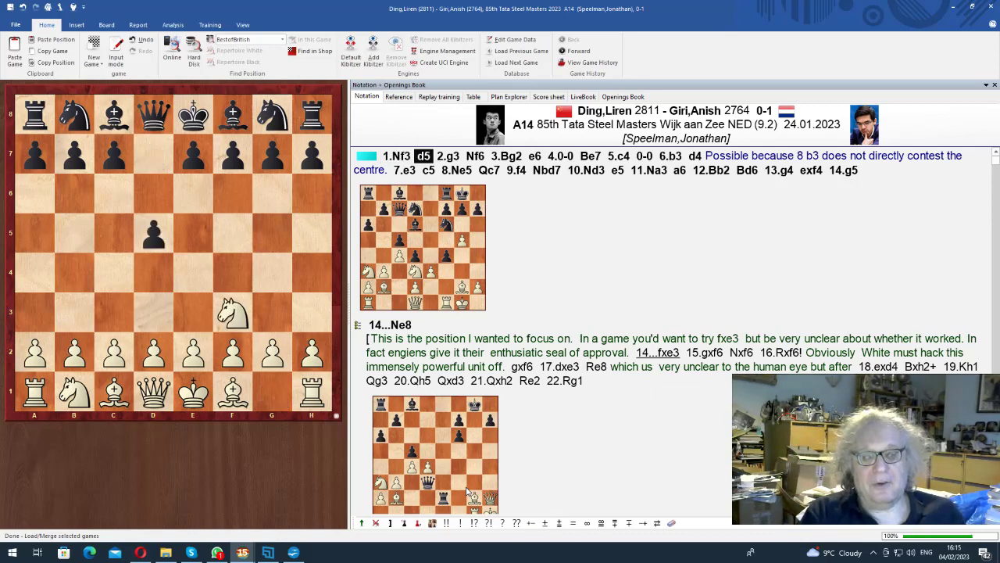
key(Right)
key(Right)
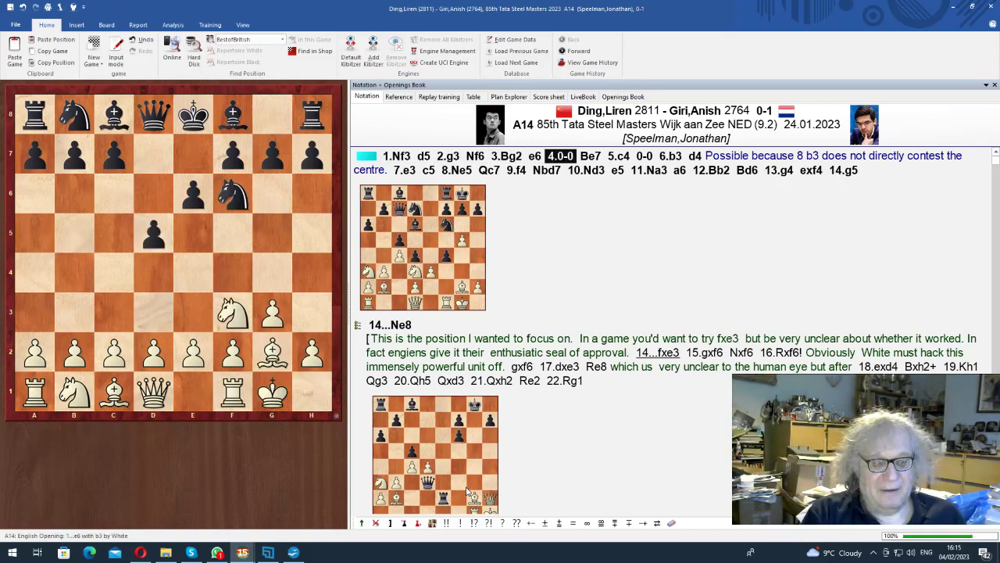
key(Right)
key(Right)
key(Right)
key(Right)
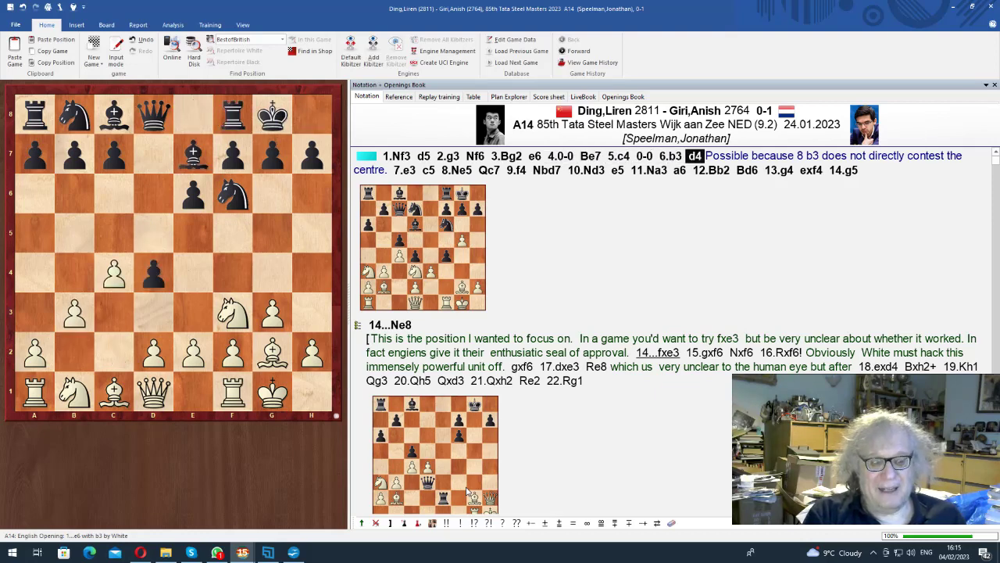
Step through the game from 7.e3 to 10...e5.
key(Right)
key(Right)
key(Right)
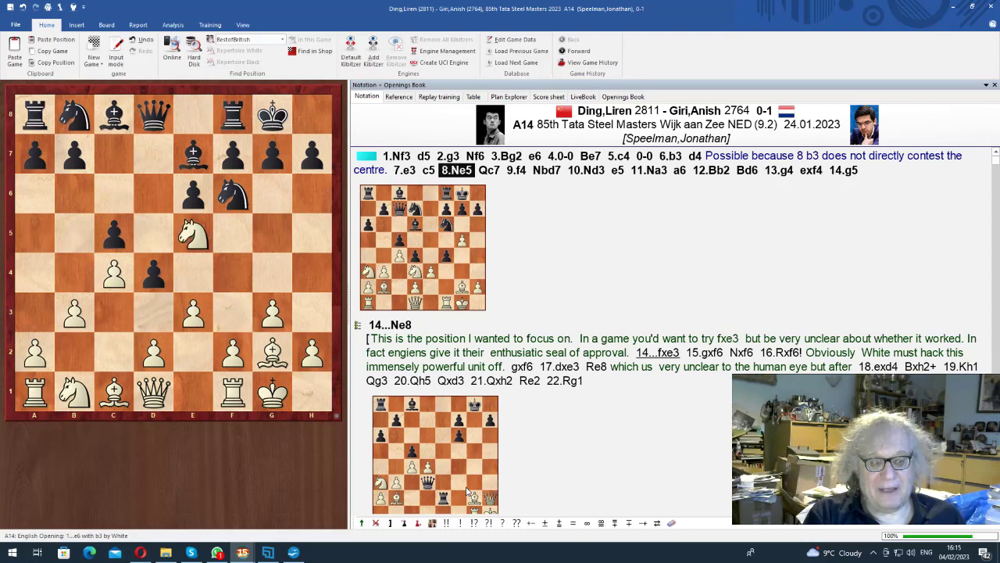
key(Right)
key(Right)
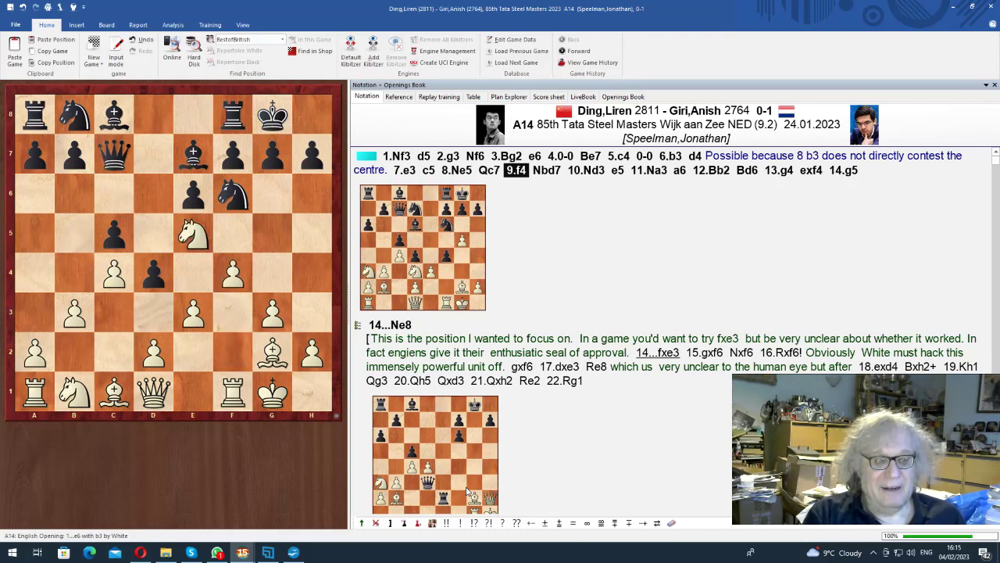
key(Right)
key(Right)
key(Right)
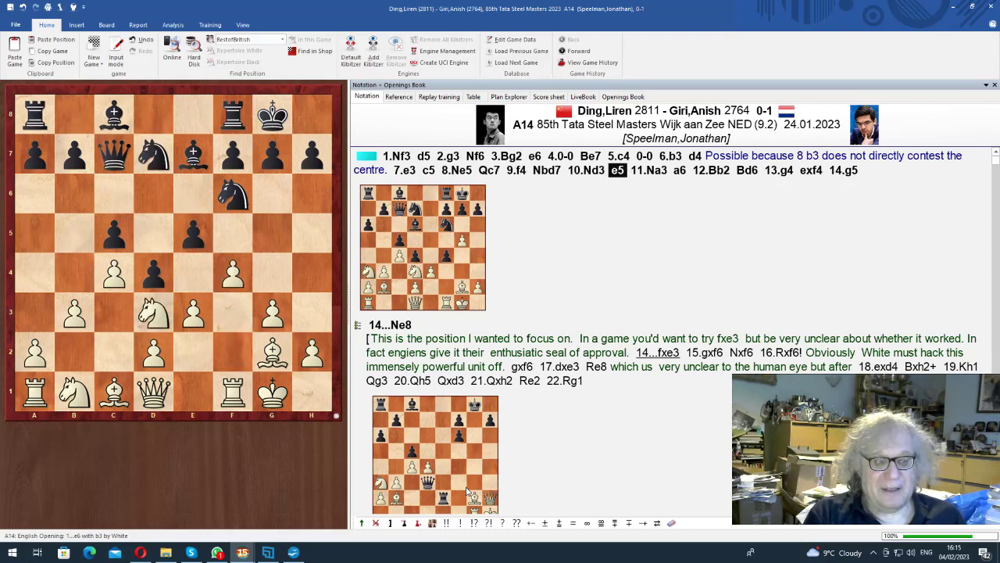
Continue through the game moves from 11.Na3 to 14.g5.
key(Right)
key(Right)
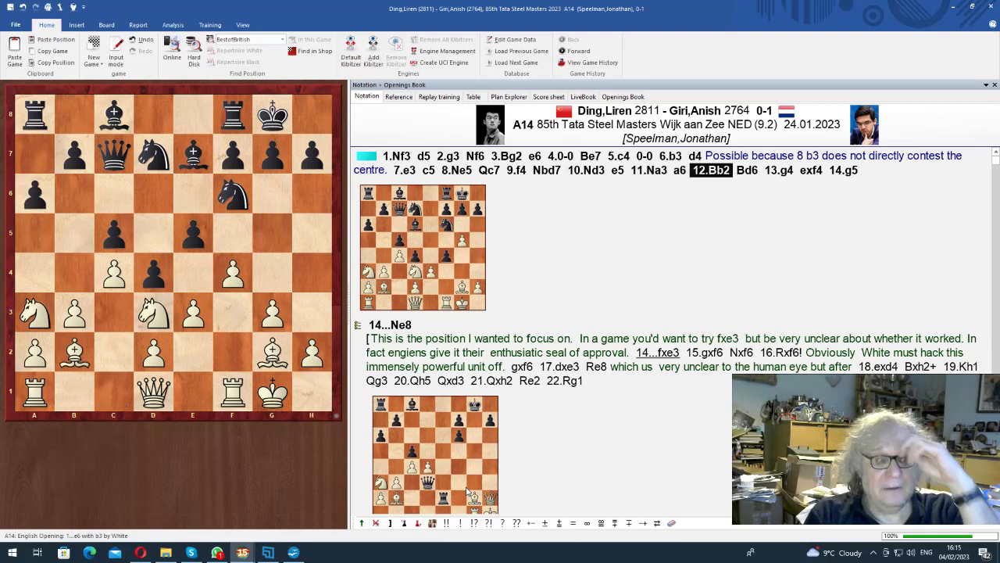
key(Right)
key(Right)
key(Right)
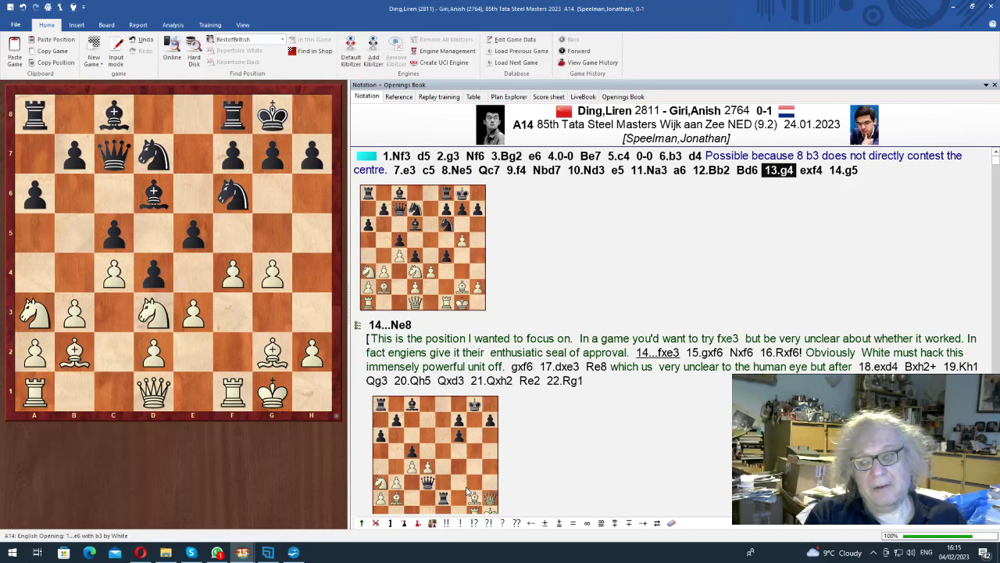
key(Right)
key(Right)
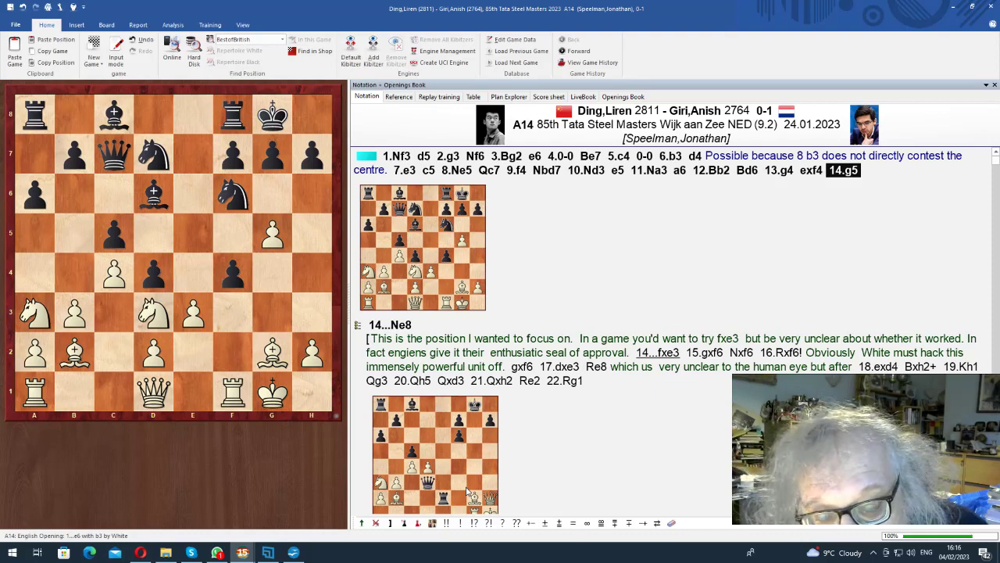
View 14...Ne8, return to the position after 14.g5 and enter the 14...fxe3 variation instead.
key(Right)
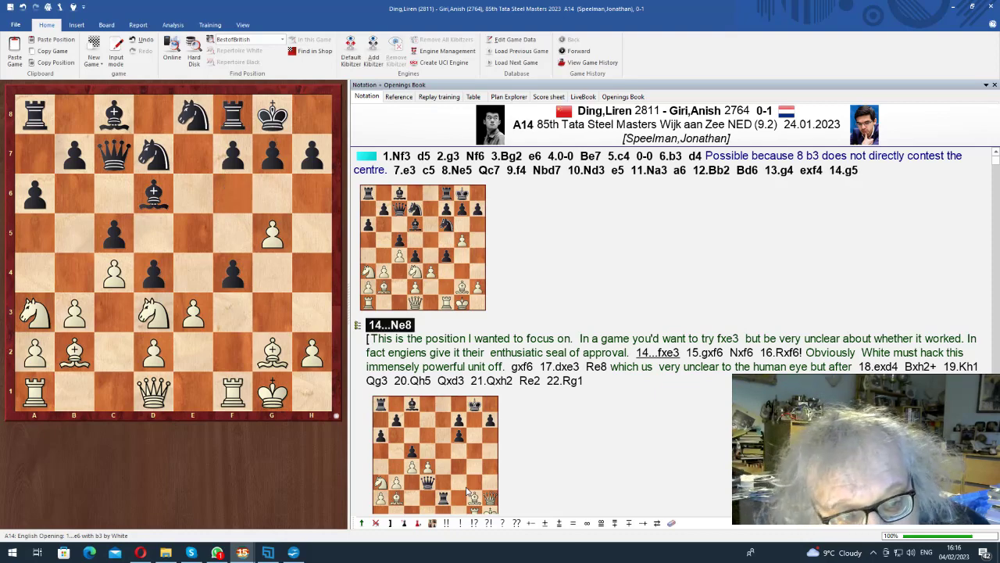
key(Left)
key(Right)
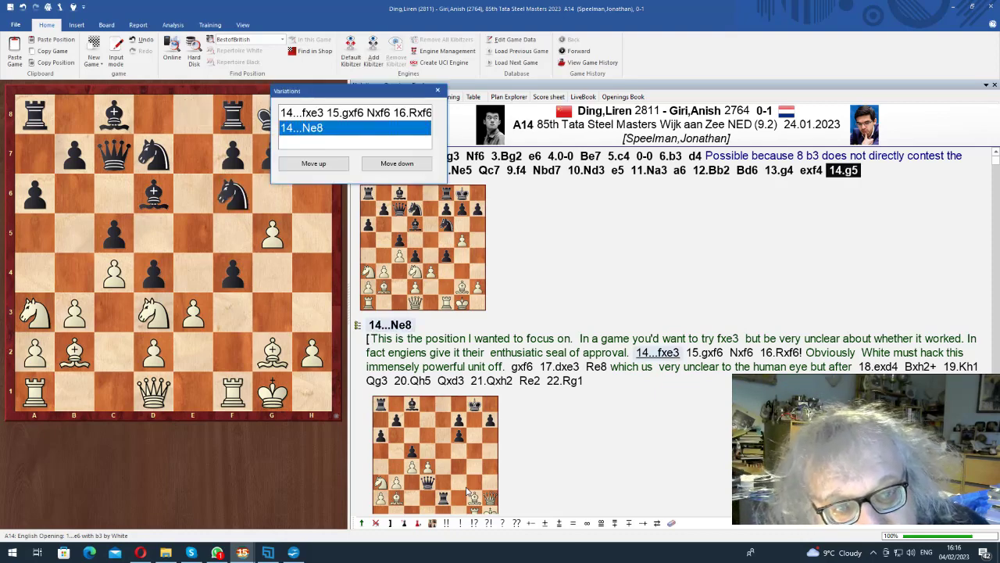
key(Up)
key(Return)
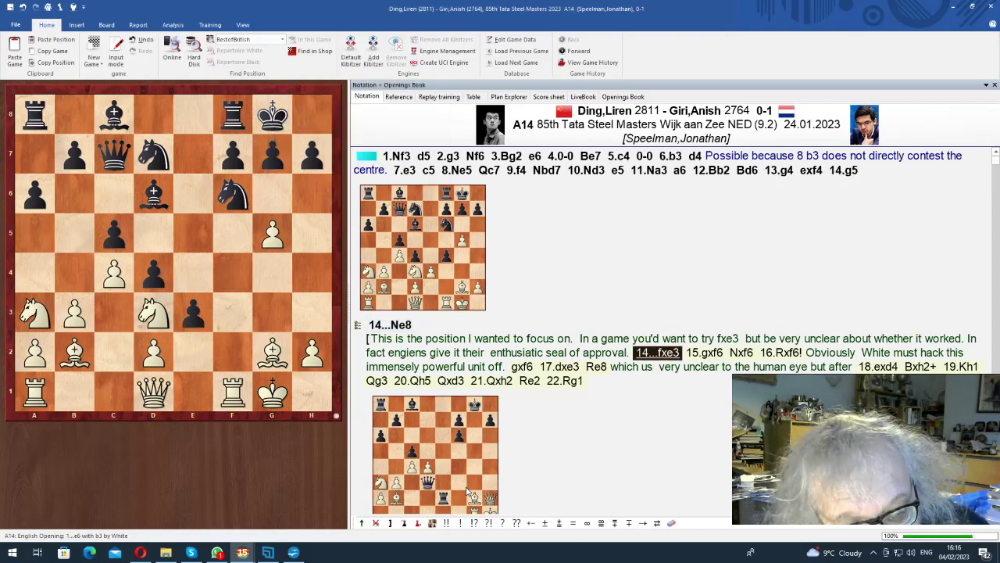
Follow the 14...fxe3 variation from 15.gxf6 to 17...Re8.
key(Right)
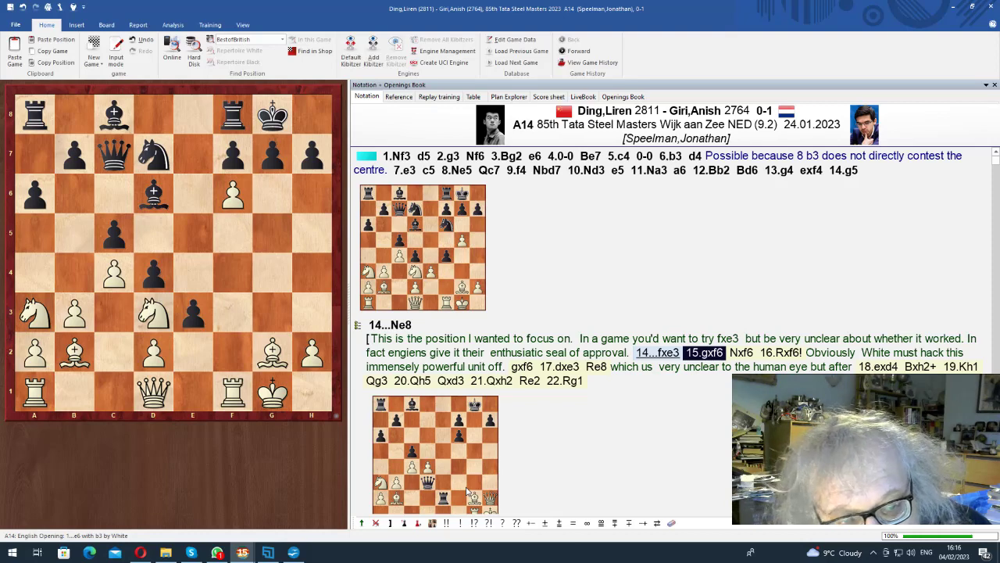
key(Right)
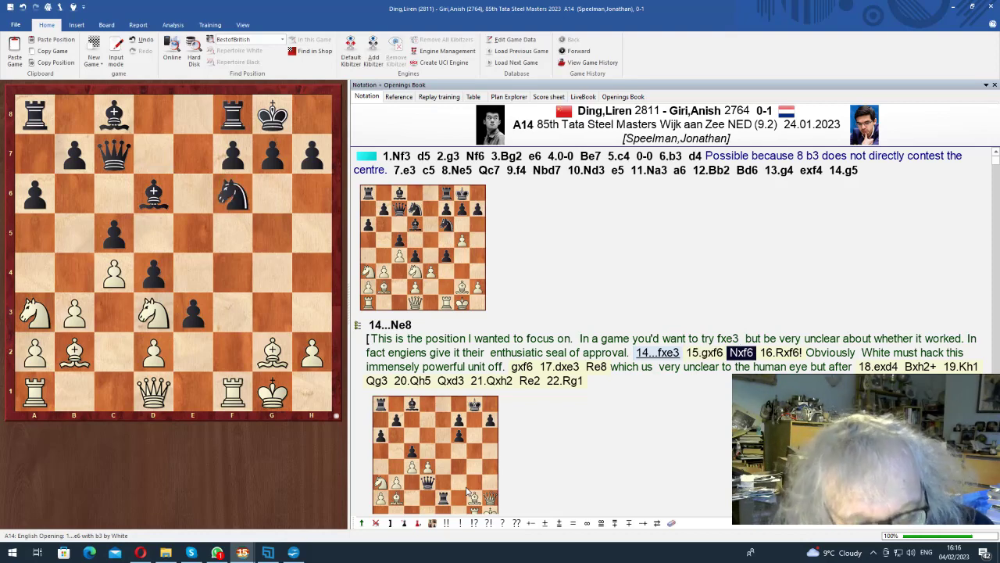
key(Right)
key(Right)
key(Right)
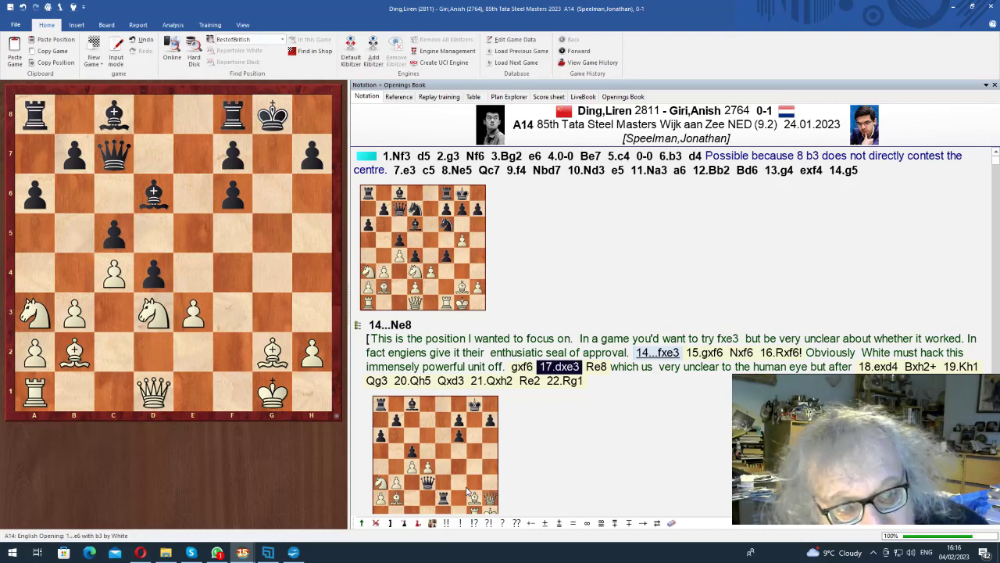
key(Right)
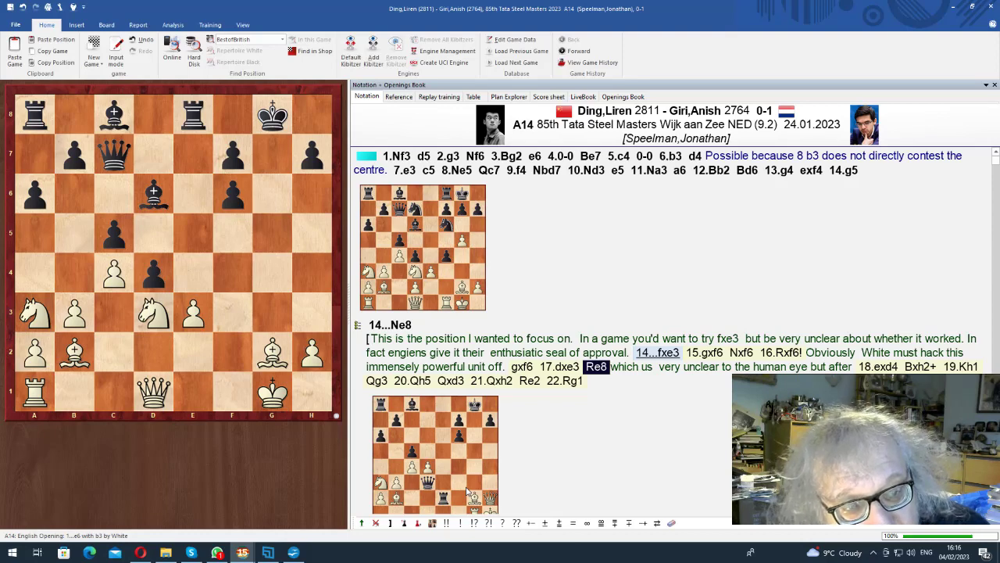
Play on through the variation from 18.exd4 Bxh2+ to 21.Qxh2.
key(Right)
key(Right)
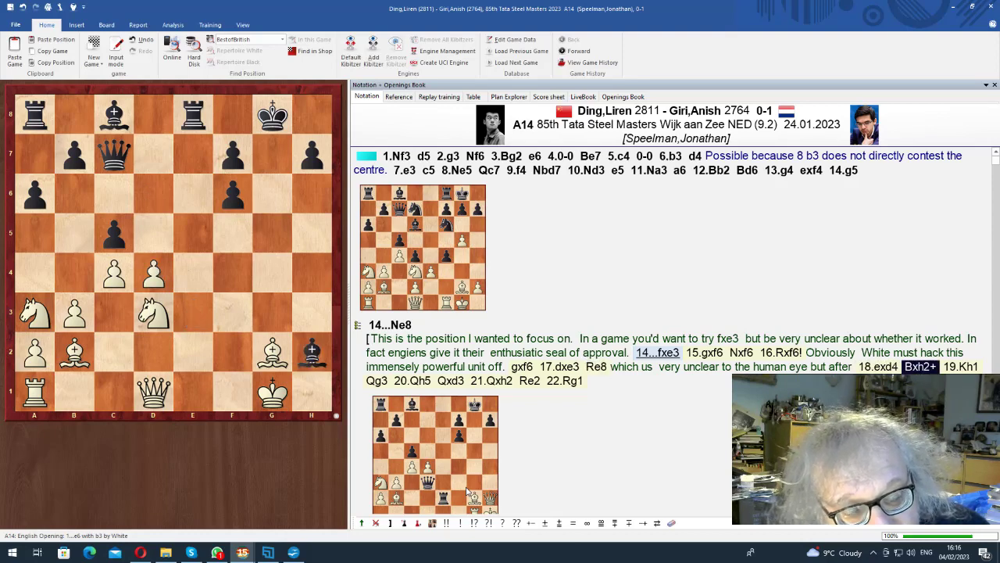
key(Right)
key(Right)
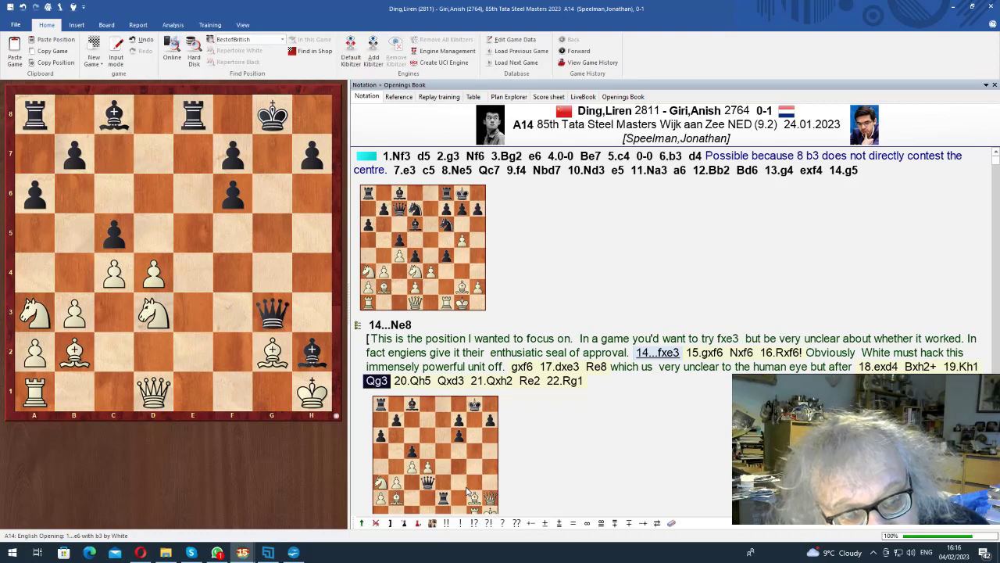
key(Right)
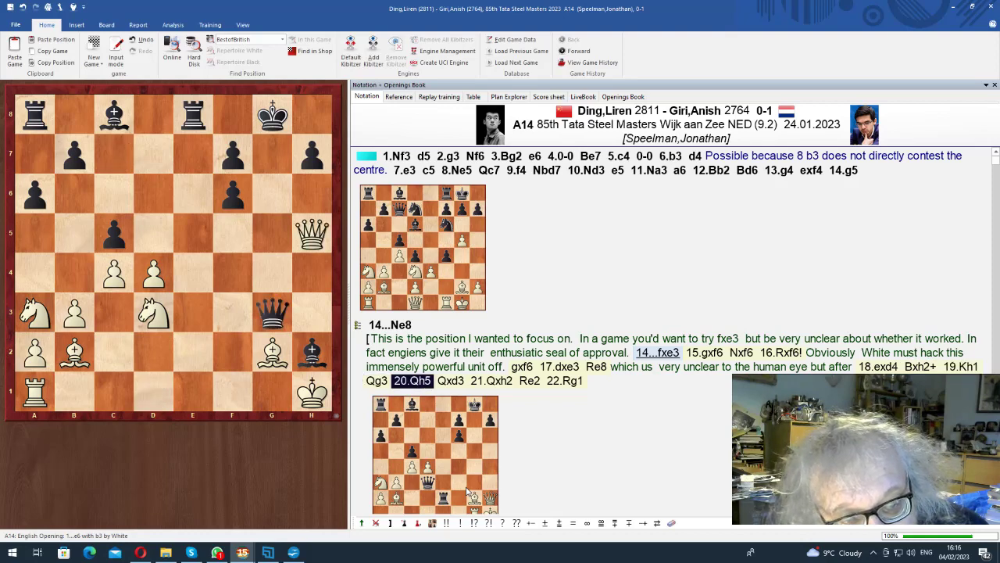
key(Right)
key(Right)
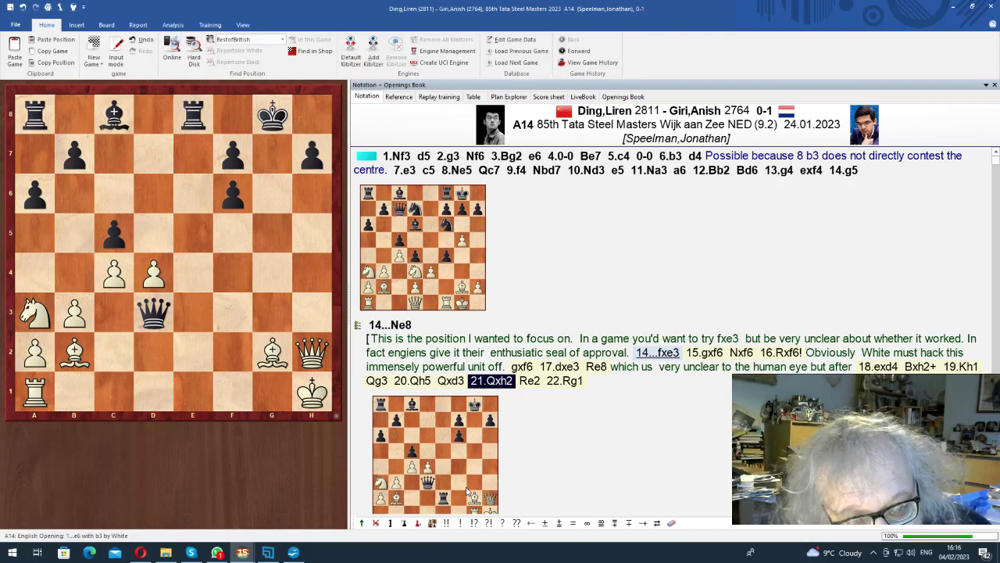
Go back to 20...Qxd3, start the default engine analysis and add the sideline 21.Kxh2 Re2.
key(Left)
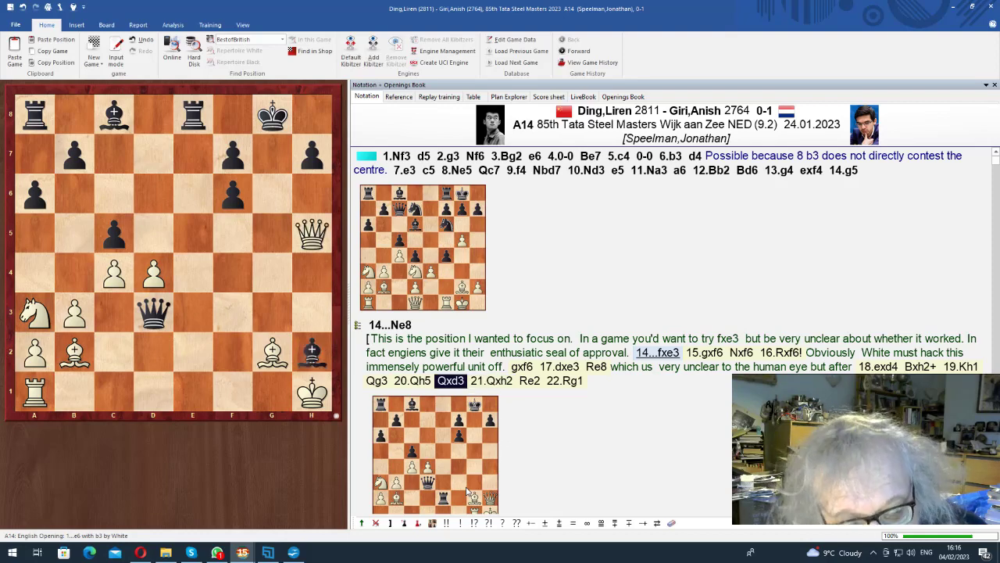
key(alt+F2)
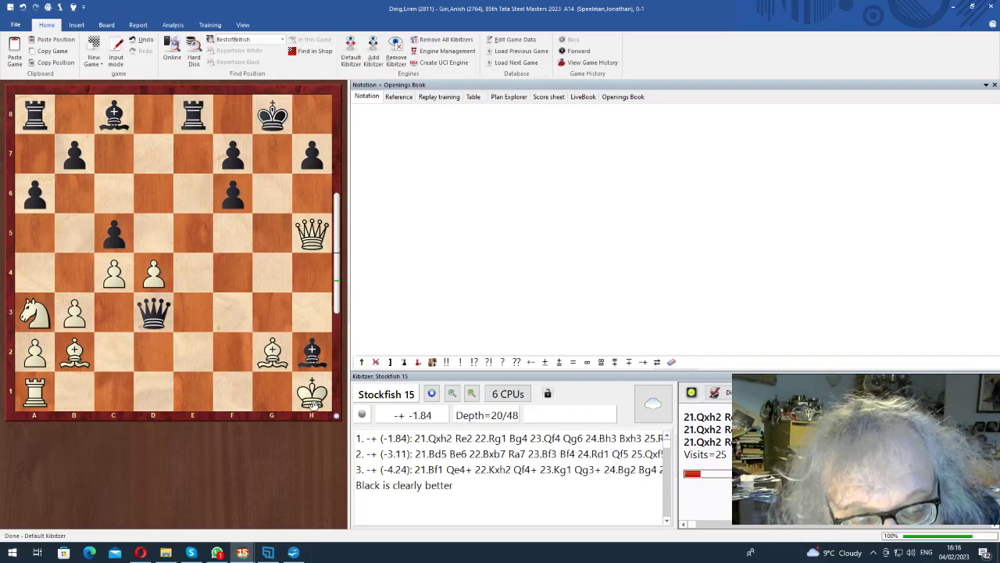
drag(311, 403, 311, 356)
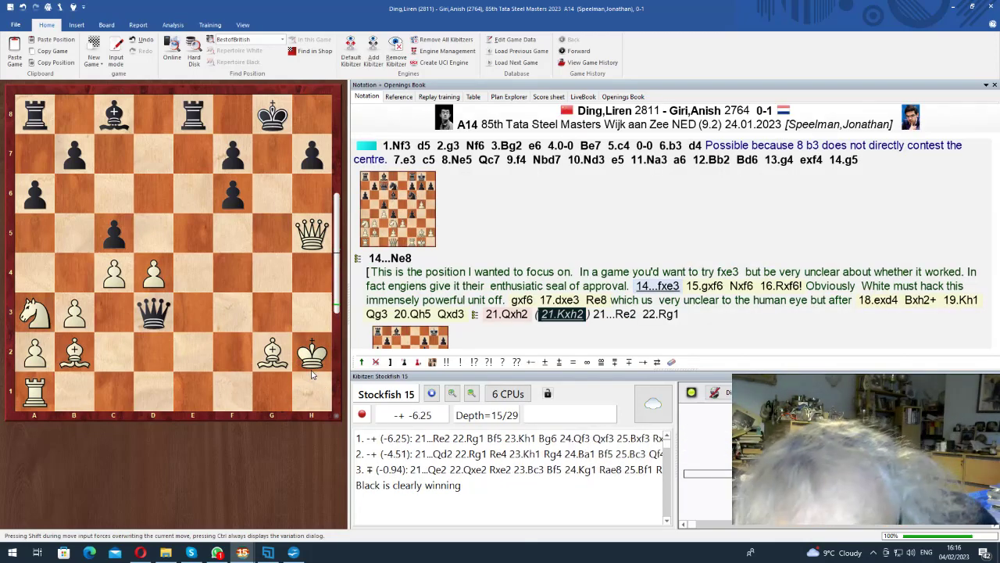
drag(194, 118, 194, 360)
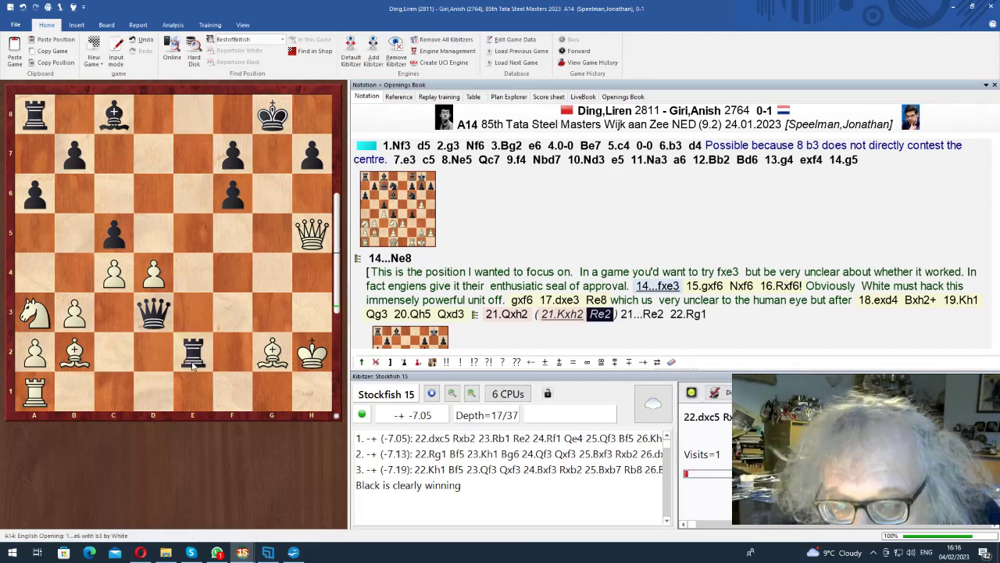
Return to the annotated line and step through 21.Qxh2 Re2 22.Rg1 Bg4.
key(Left)
key(Left)
key(Right)
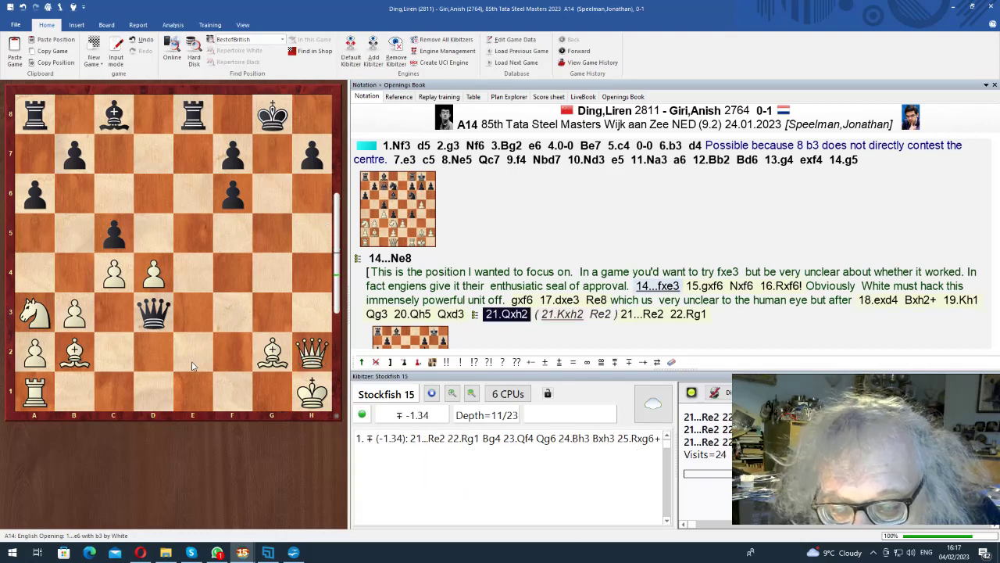
key(Right)
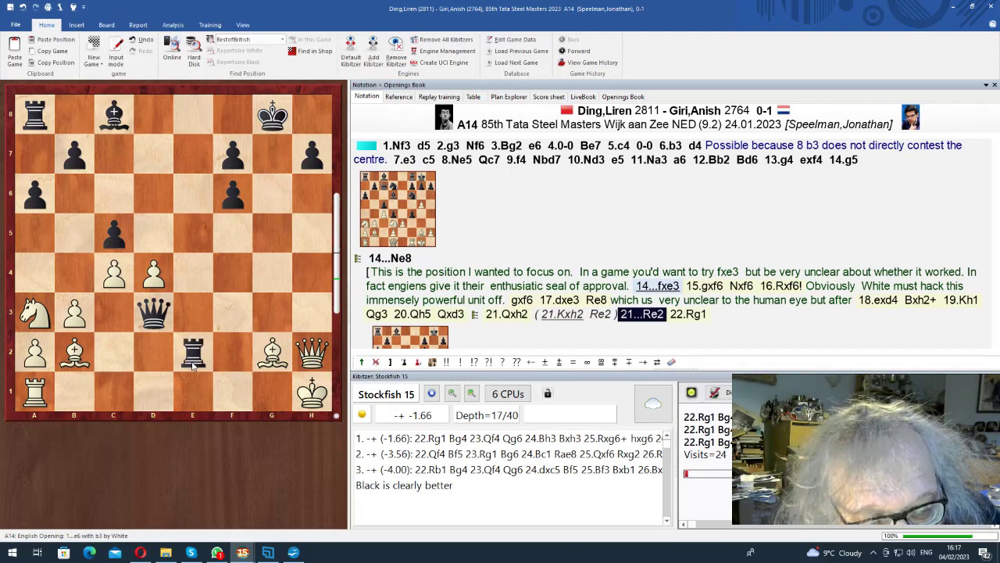
key(Right)
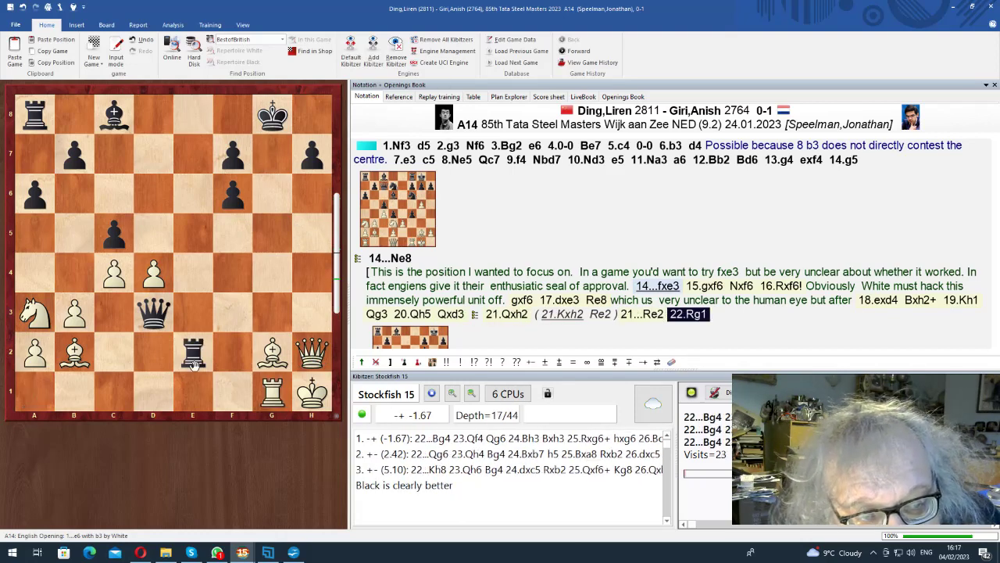
key(Right)
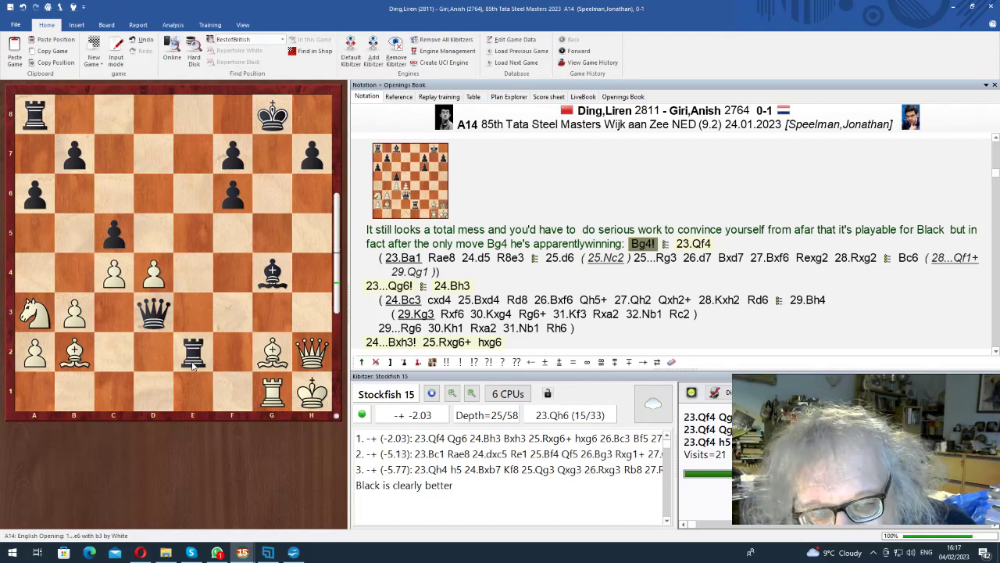
Enter the 23.Ba1 sideline and follow it through 23...Rae8 24.d5 R8e3 to 25.d6.
key(Right)
key(Right)
key(Right)
key(Right)
key(Right)
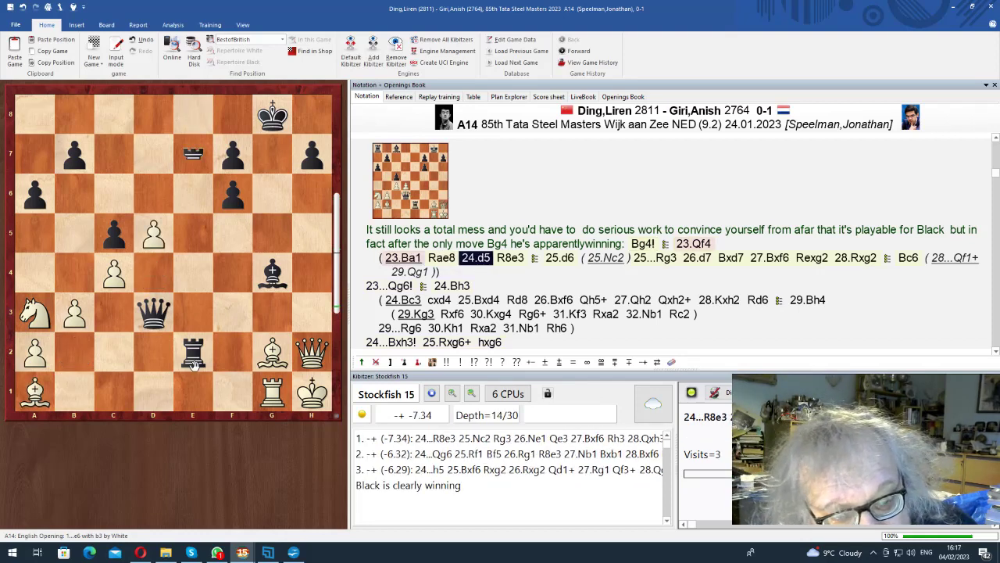
key(Return)
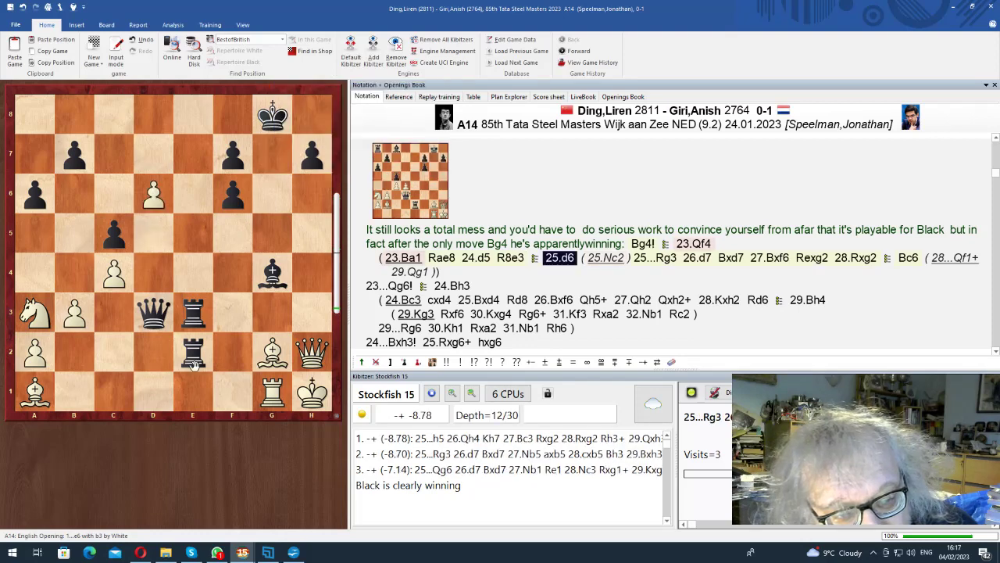
Follow the 23.Ba1 sideline from 25...Rg3 26.d7 Bxd7 27.Bxf6 Rexg2 28.Rxg2 to the 28...Bc6 continuation.
key(Right)
key(Right)
key(Right)
key(Right)
key(Right)
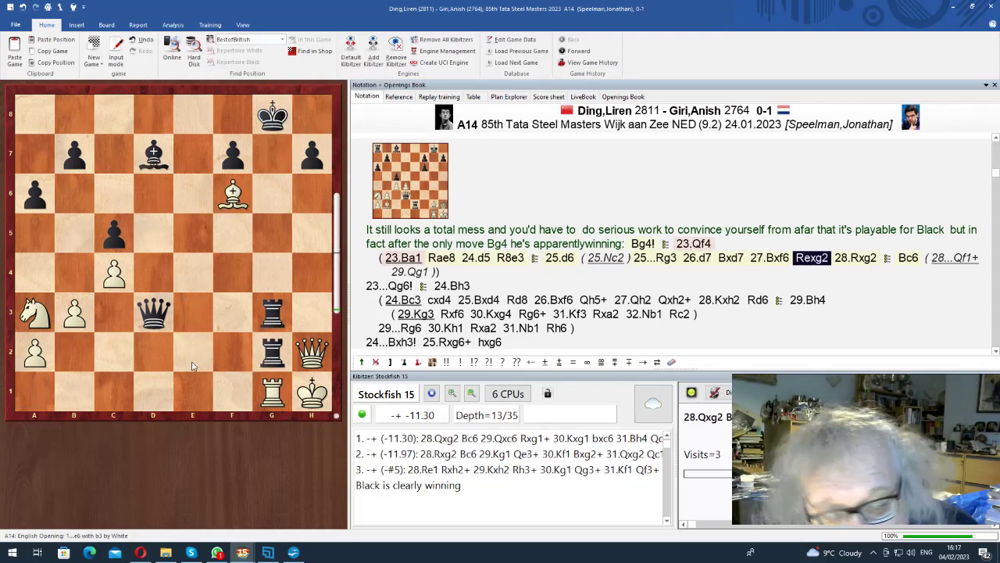
key(Right)
key(Right)
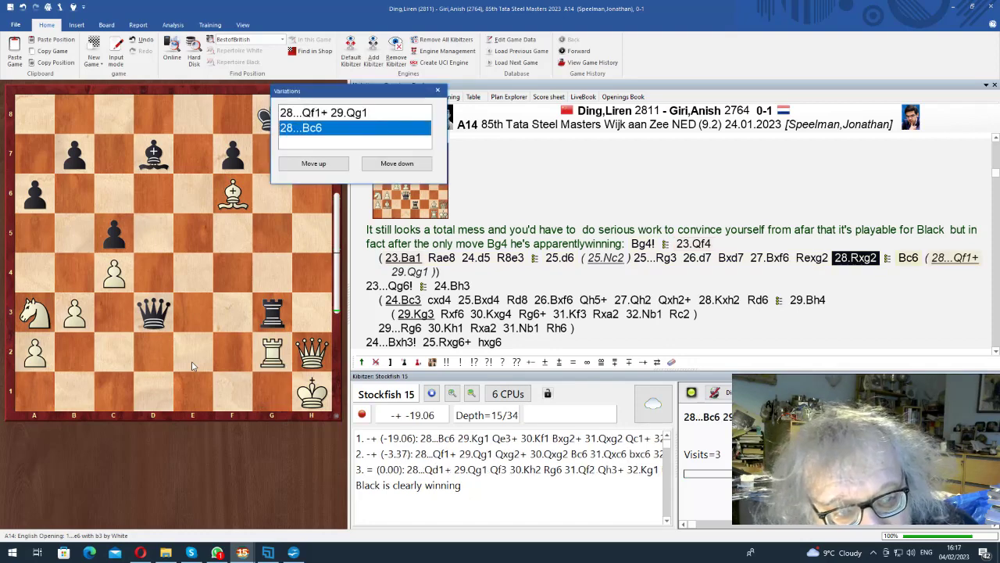
key(Return)
Step back out of the 23.Ba1 sideline to the position after 22...Bg4.
key(Left)
key(Left)
key(Left)
key(Left)
key(Left)
key(Left)
key(Left)
key(Left)
key(Left)
key(Left)
key(Left)
key(Left)
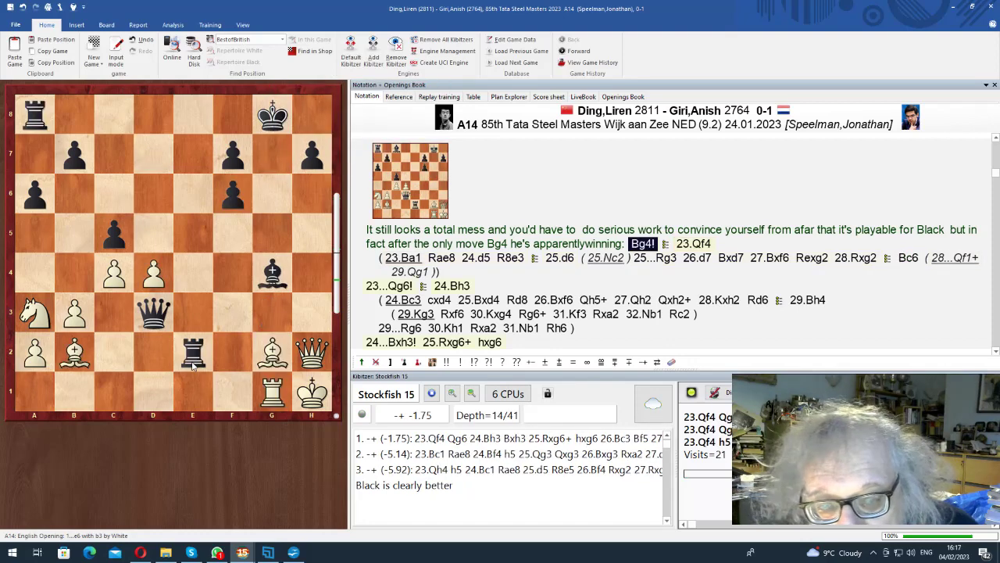
Follow the annotated line 23.Qf4 Qg6 24.Bh3 Bxh3 25.Rxg6+ hxg6, bypassing the 23.Ba1 and 24.Bc3 sidelines.
key(Right)
key(Return)
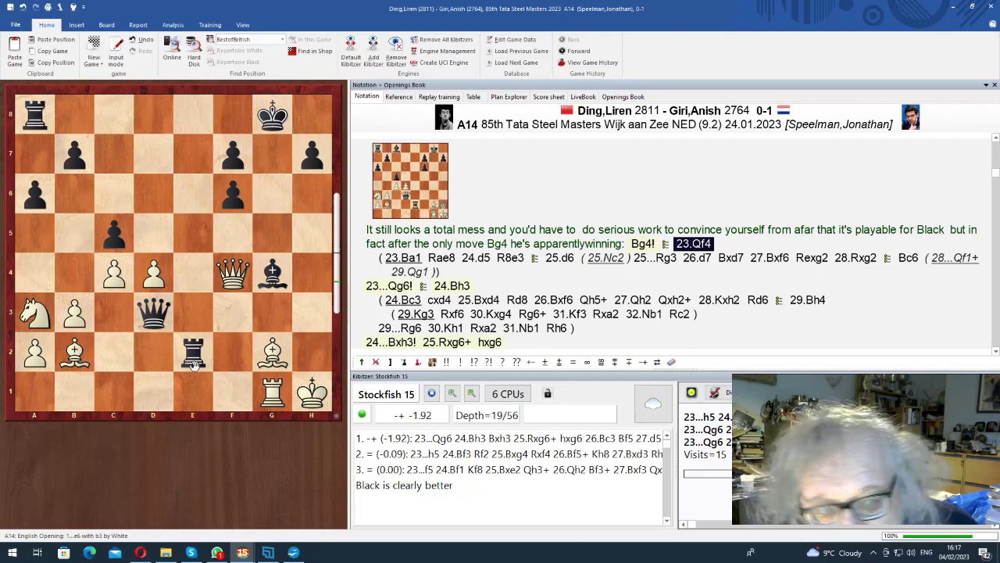
key(Right)
key(Right)
key(Return)
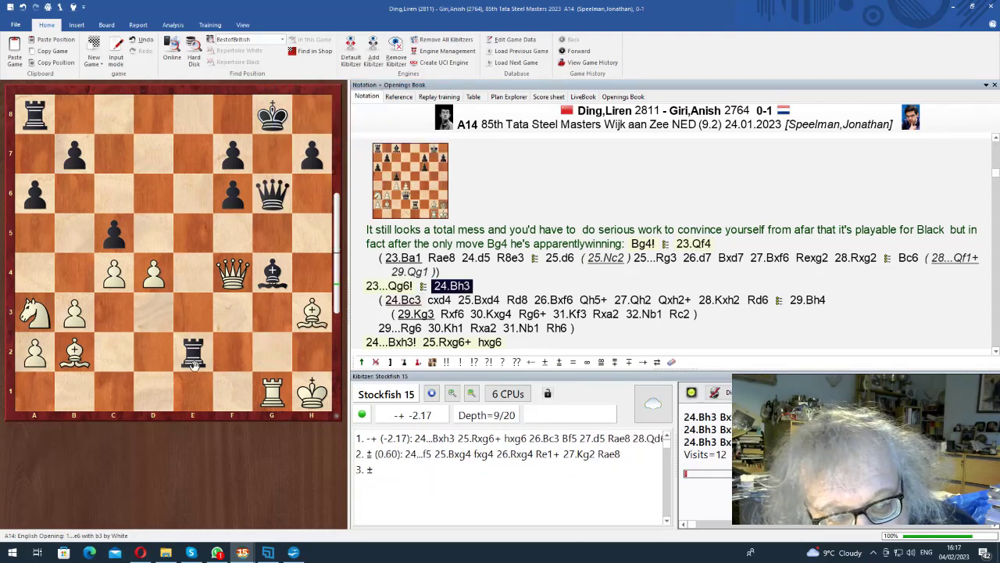
key(Right)
key(Right)
key(Right)
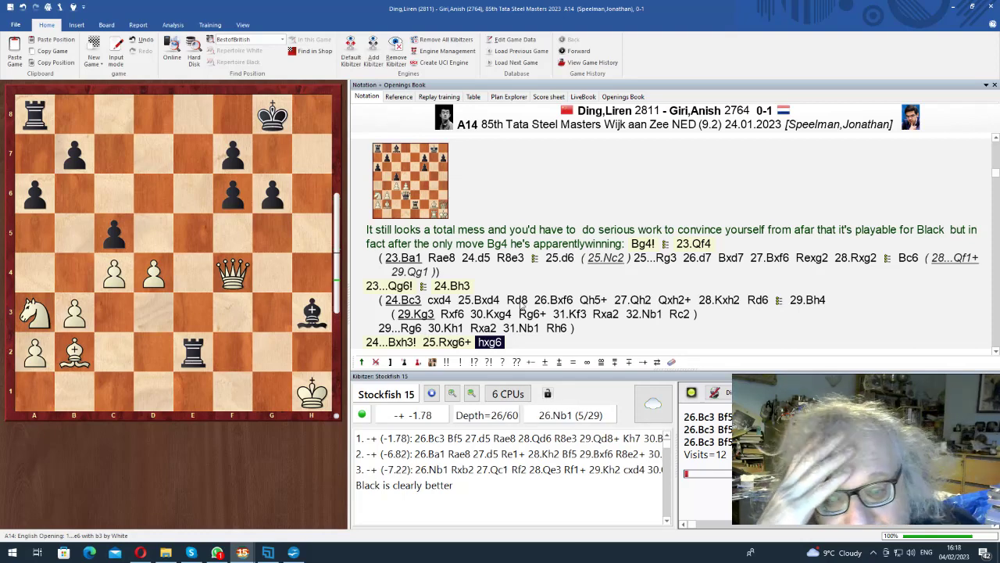
Continue the variation from 26.Bc3 Bf5 27.d5 Rae8 28.Qd6, choosing 28...Be4+, through to 30...Rg5.
key(Right)
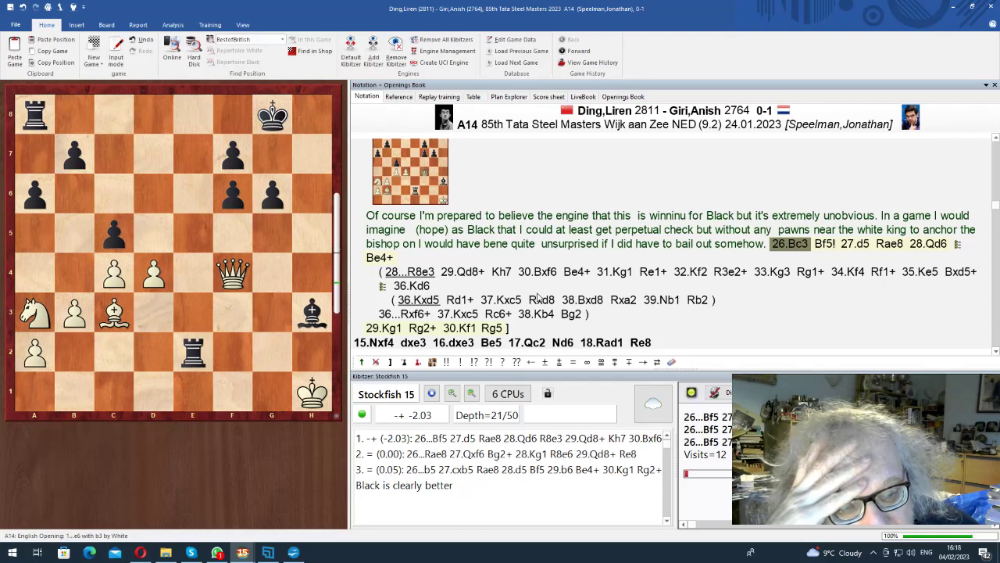
key(Right)
key(Right)
key(Right)
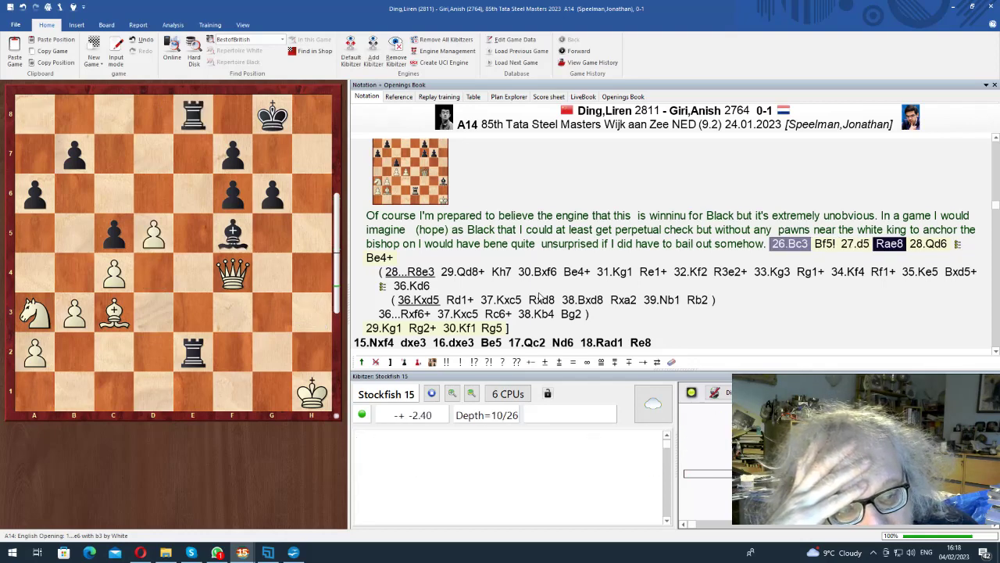
key(Right)
key(Right)
key(Return)
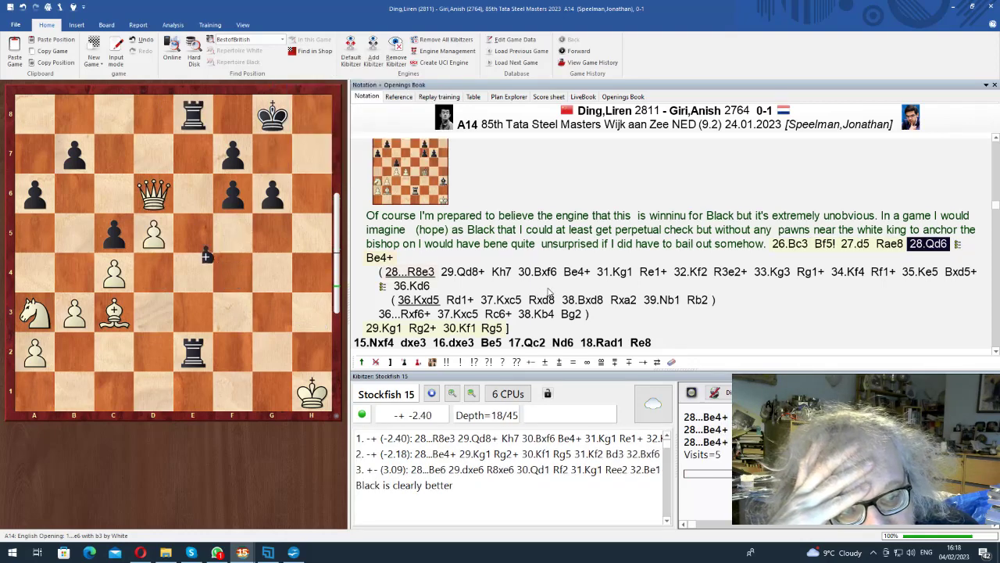
key(Right)
key(Right)
key(Right)
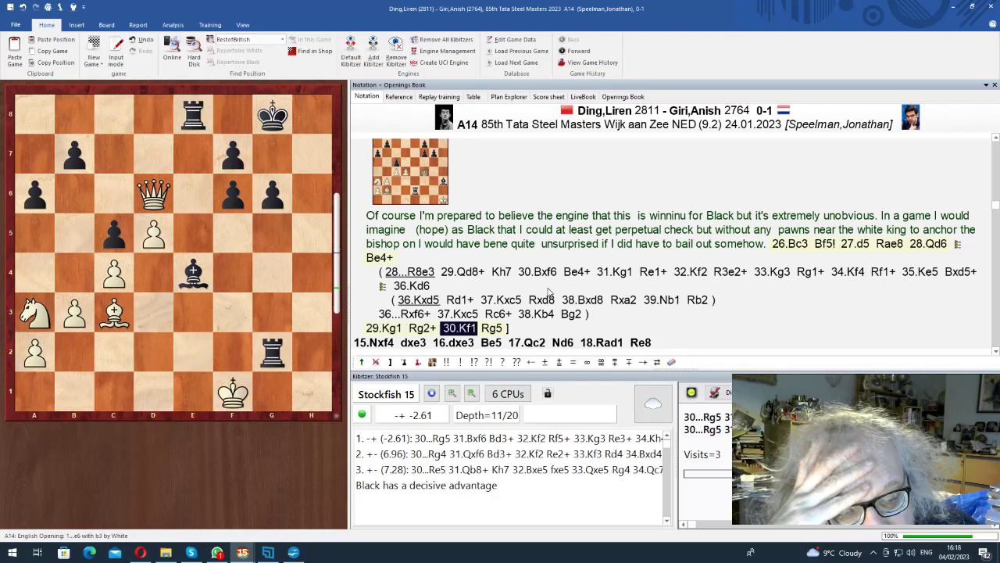
key(Right)
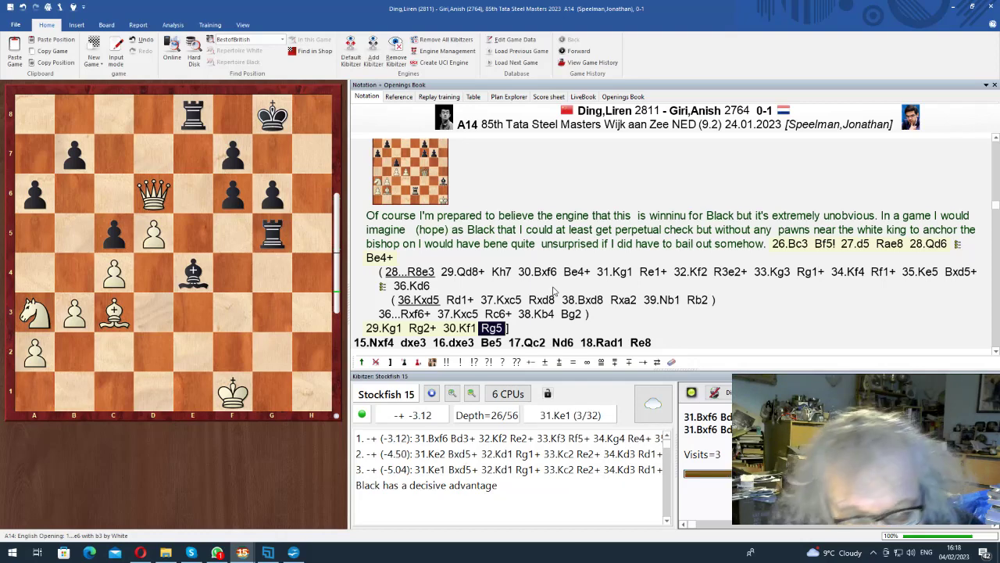
Return to the main game at 15.Nxf4 and play through to the branch after 18...Re8.
key(Up)
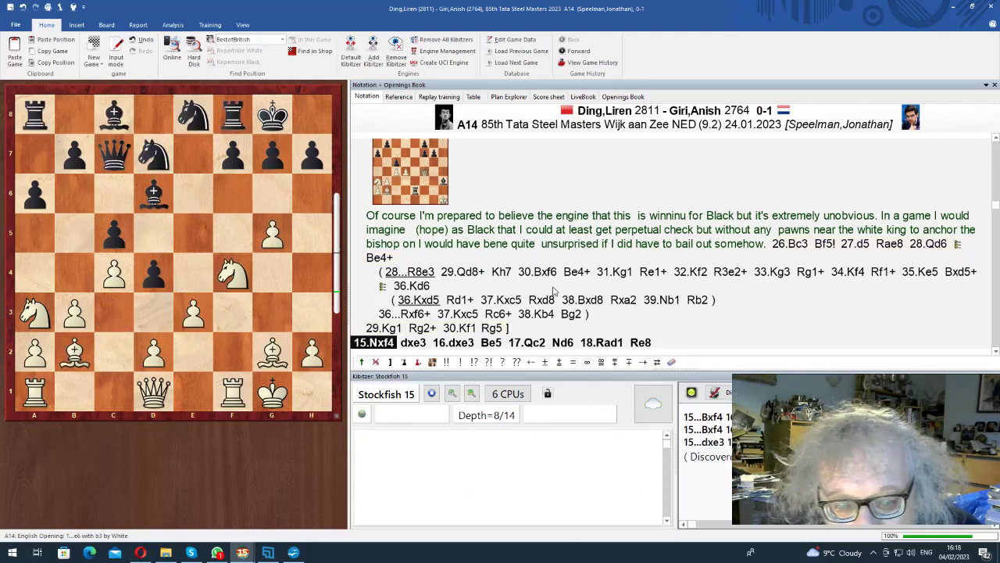
key(Right)
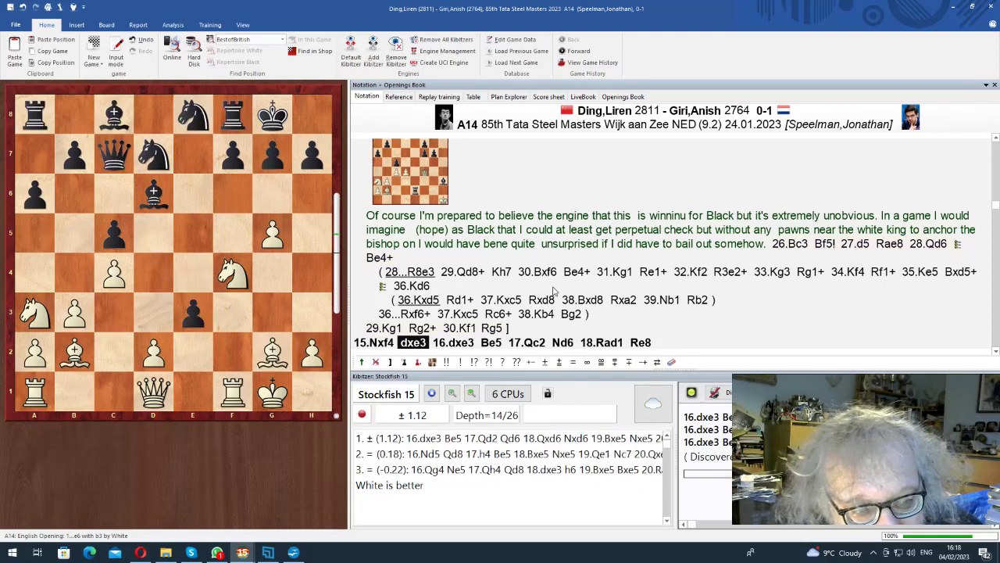
key(Right)
key(Right)
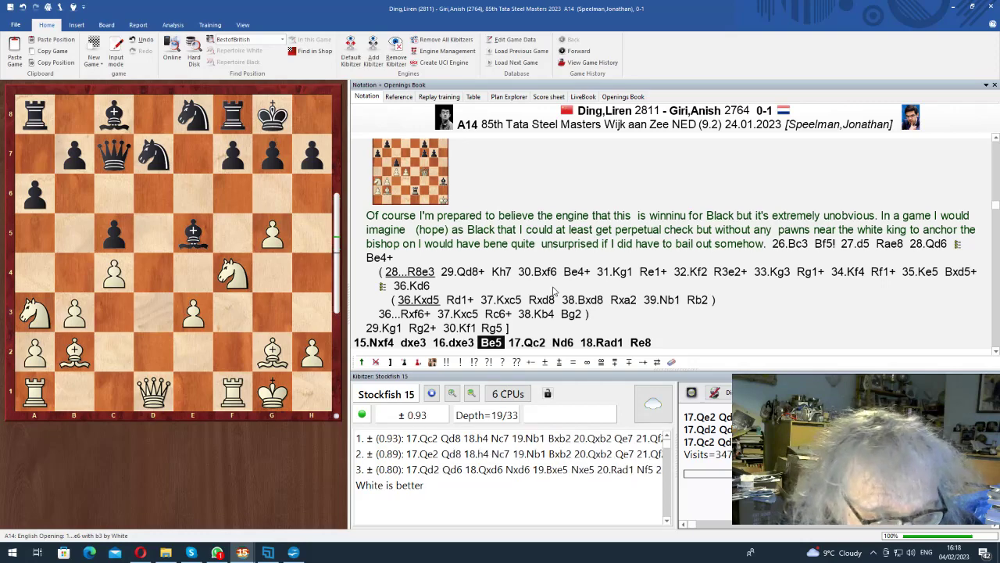
key(Right)
key(Right)
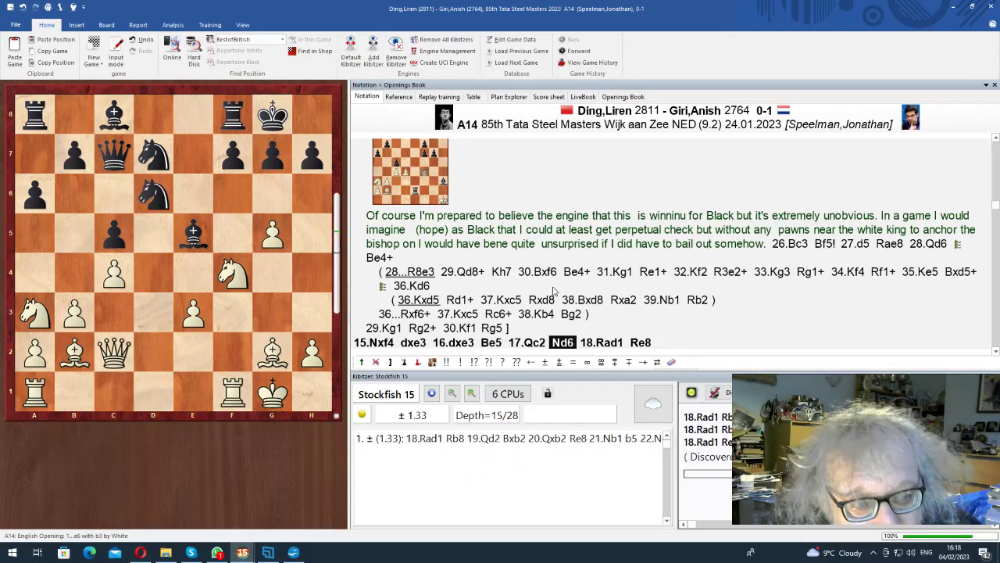
key(Right)
key(Right)
key(Right)
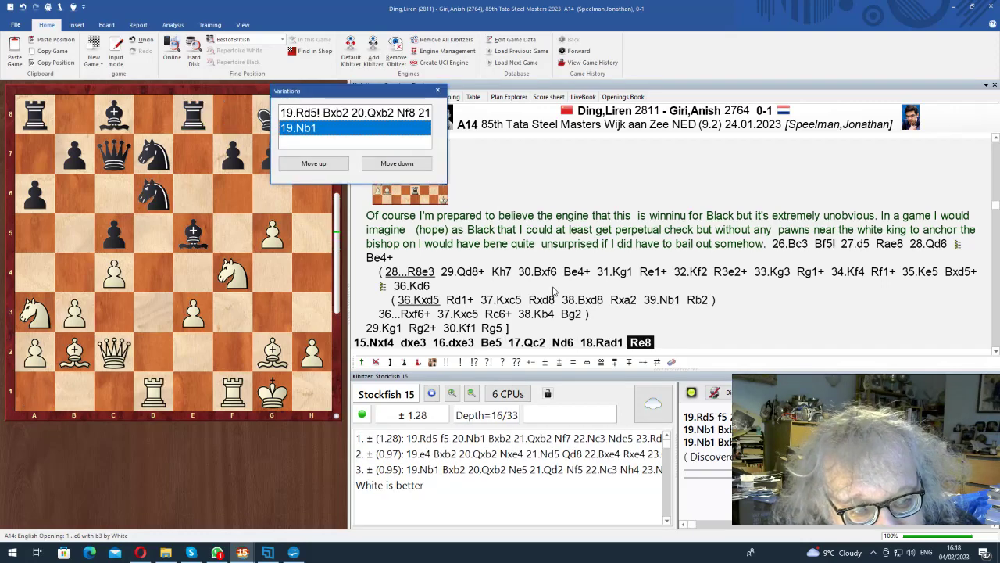
Choose the game move 19.Nb1 and play on through 19...a5 20.a4 Bxb2 and 23.Rd5 Nf5 to 24.Rd2.
key(Return)
key(Right)
key(Right)
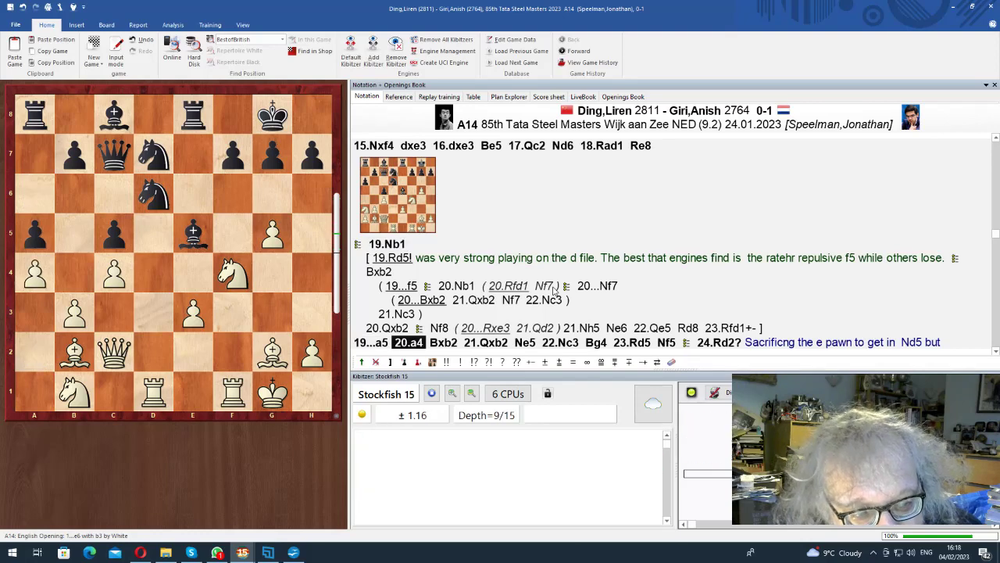
key(Right)
key(Right)
key(Right)
key(Right)
key(Right)
key(Right)
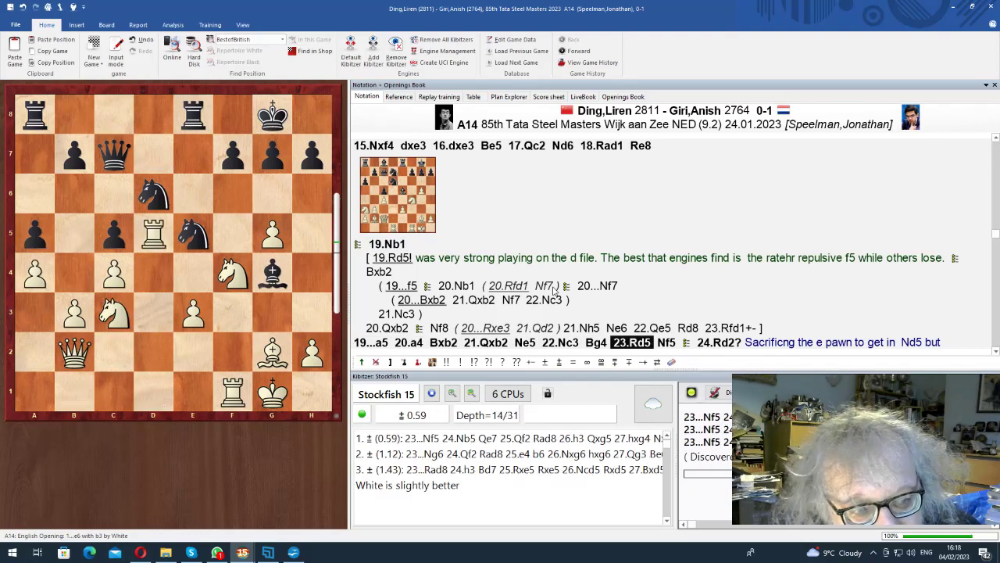
key(Right)
key(Right)
key(Return)
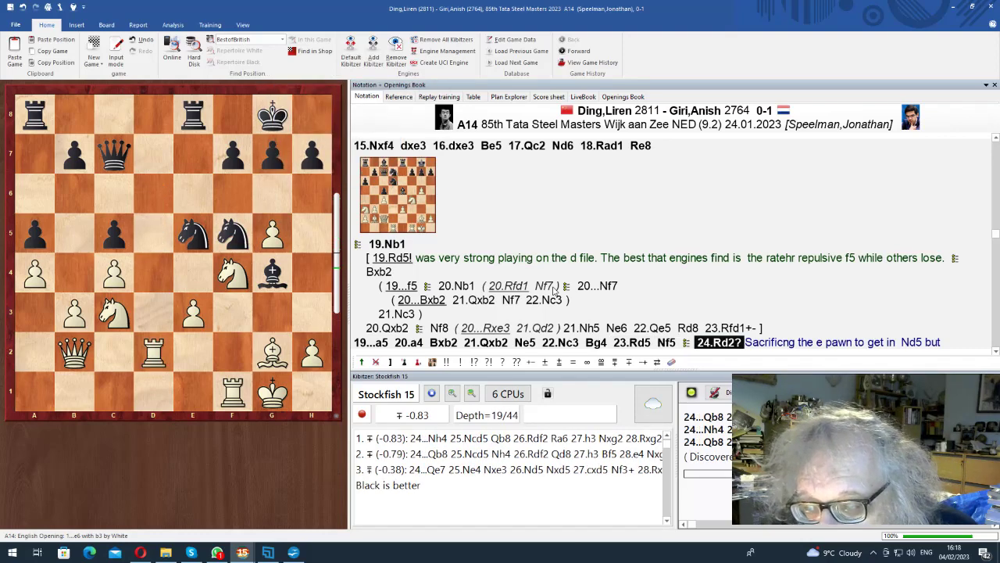
Go back from 24.Rd2 to 18...Re8 and bring up the choice of White's 19th moves.
key(Left)
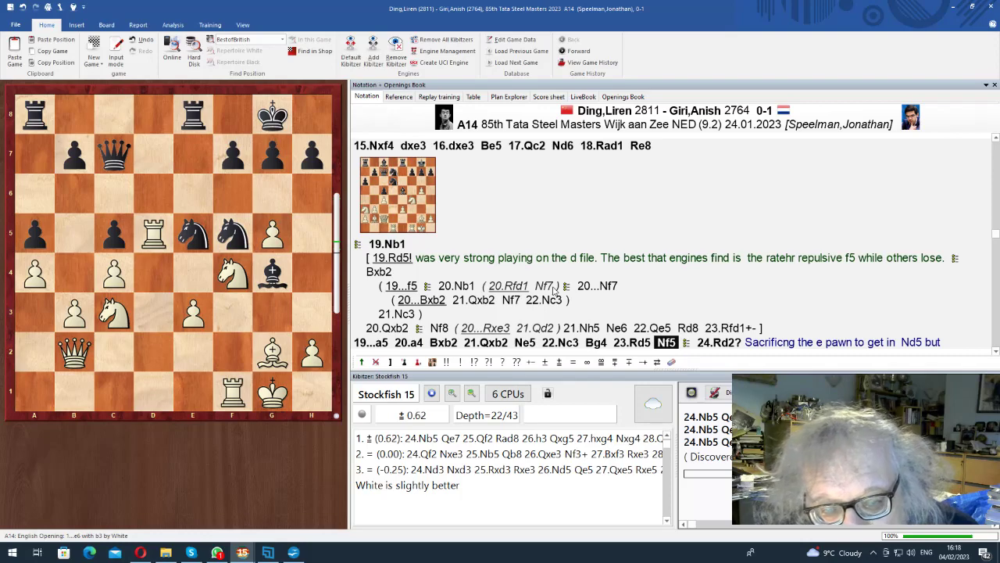
key(Left)
key(Left)
key(Left)
key(Left)
key(Left)
key(Left)
key(Left)
key(Left)
key(Left)
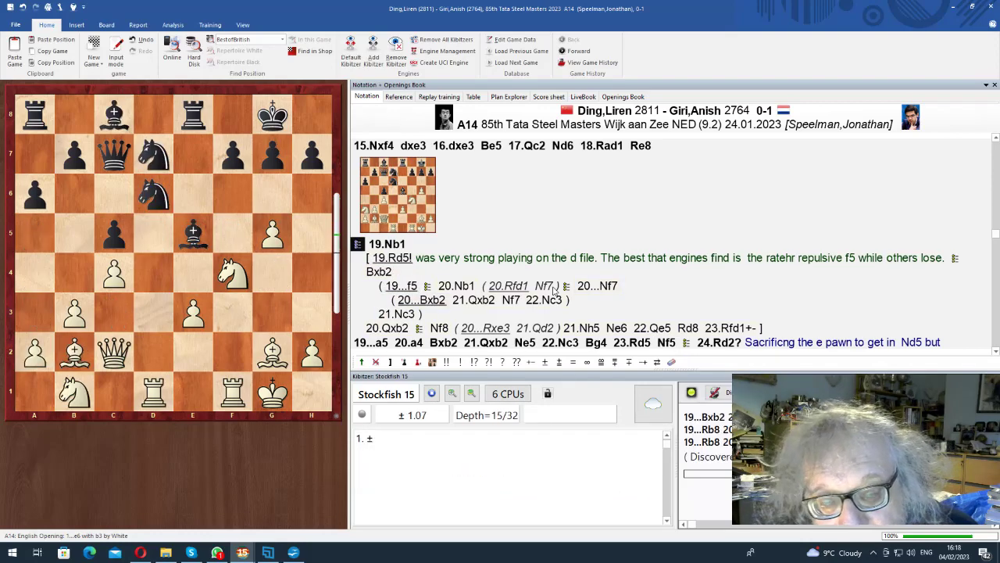
key(Right)
key(Left)
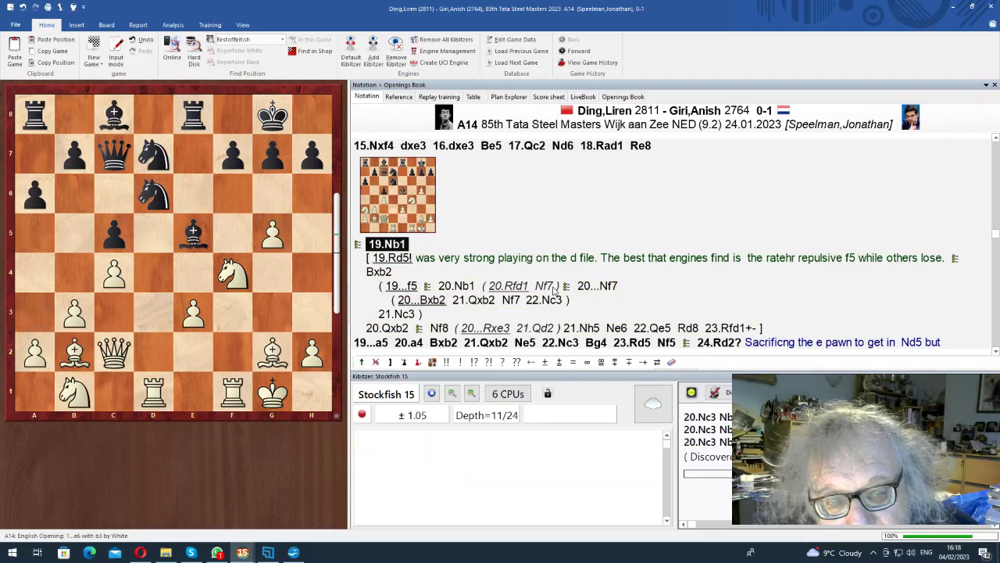
key(Left)
key(Right)
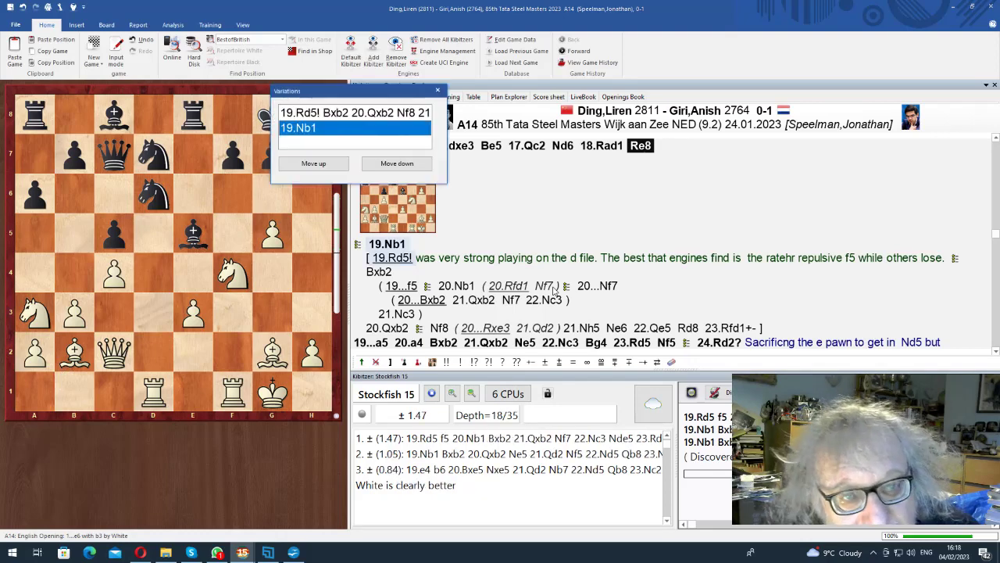
Enter the 19.Rd5 sideline and follow 19...Bxb2 20.Qxb2 Nf8 21.Nh5 Ne6 22.Qe5 Rd8 to 23.Rfd1.
key(Up)
key(Return)
key(Right)
key(Return)
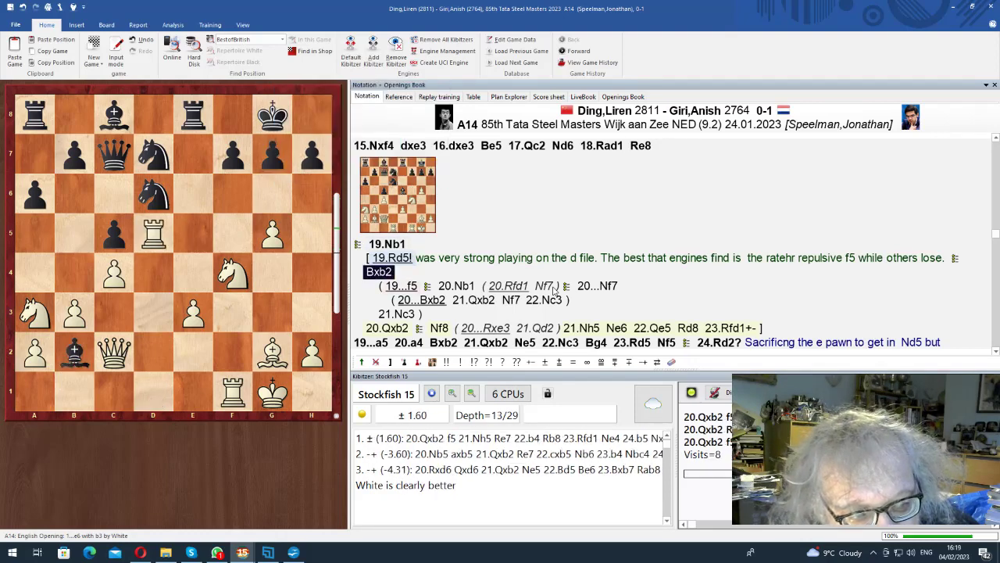
key(Right)
key(Right)
key(Return)
key(Right)
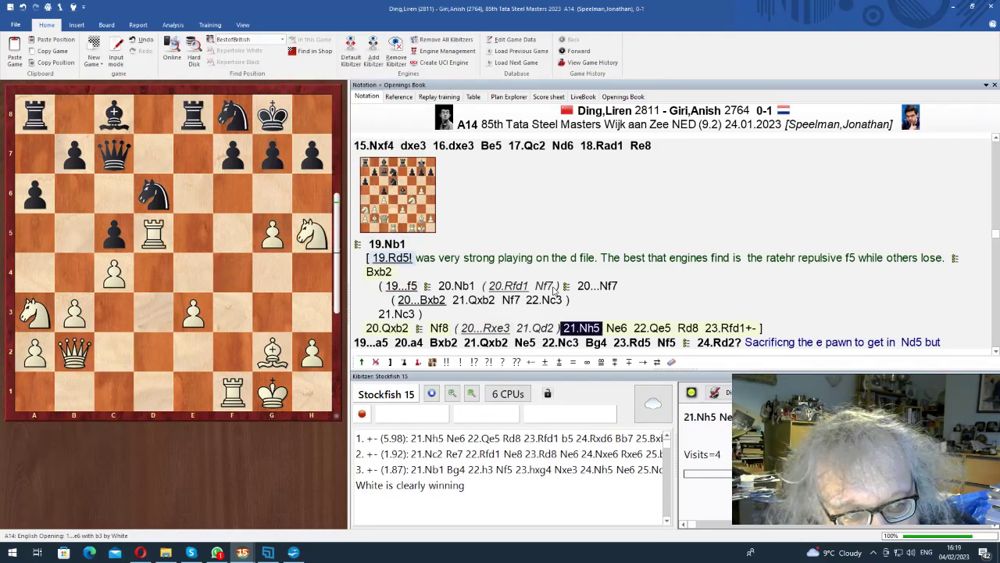
key(Right)
key(Right)
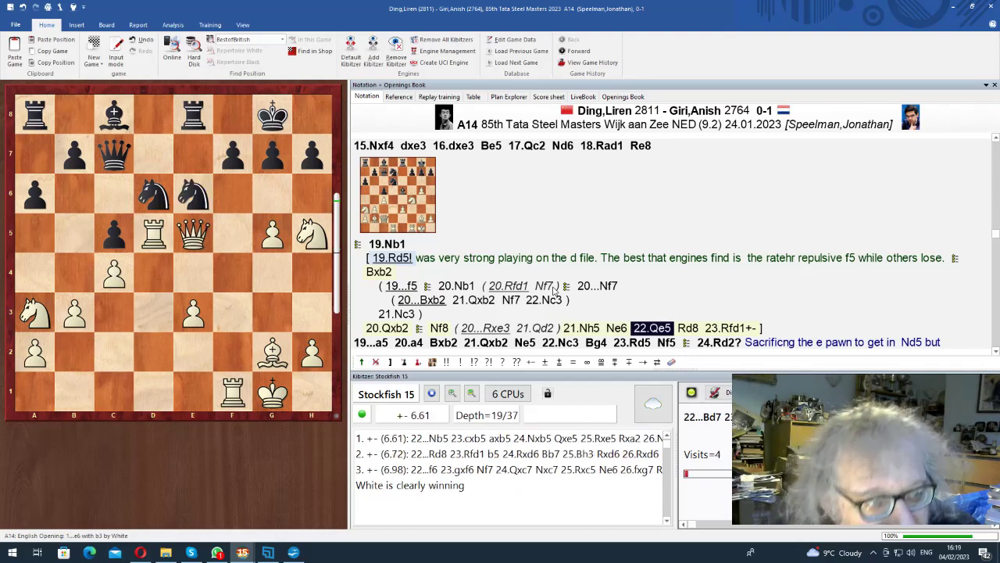
key(Right)
key(Right)
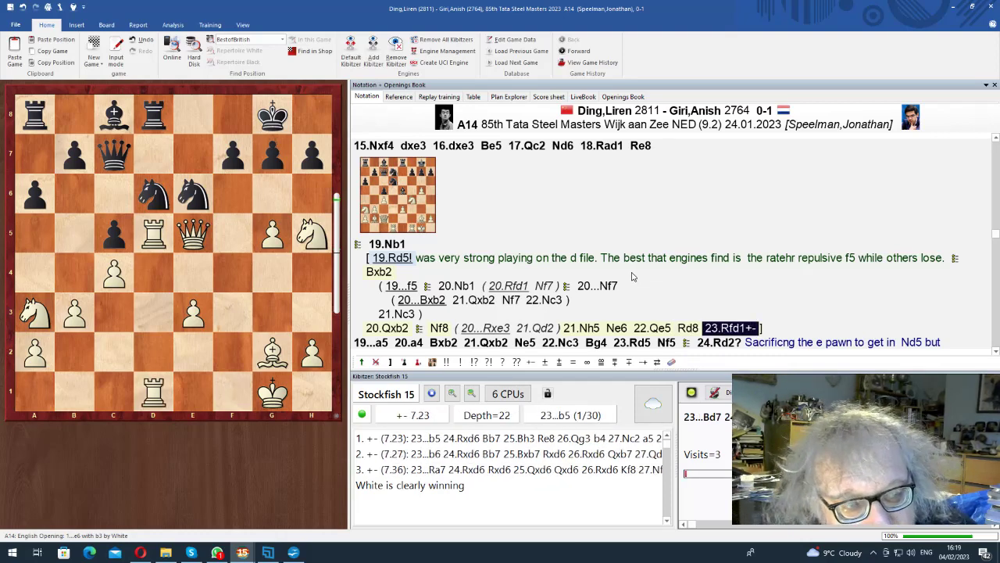
Leave the 19.Rd5 sideline and go to 24...Nxe3 in the main game.
key(Right)
key(Right)
key(Right)
key(Right)
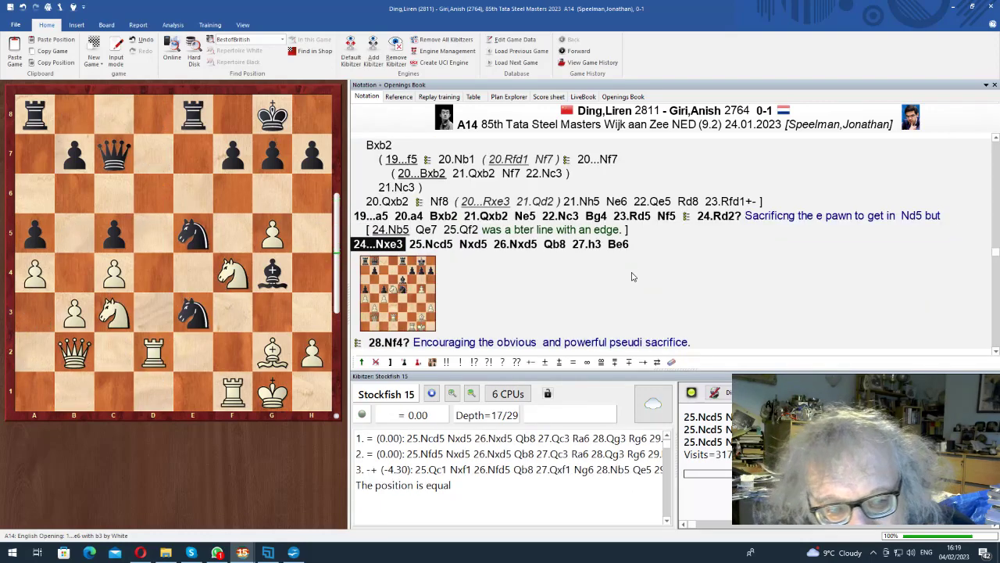
Play through the game moves 25.Ncd5 Nxd5 26.Nxd5 Qb8 27.h3 Be6 28.Nf4 to 28...Bxc4.
key(Right)
key(Right)
key(Right)
key(Right)
key(Right)
key(Right)
key(Right)
key(Return)
key(Right)
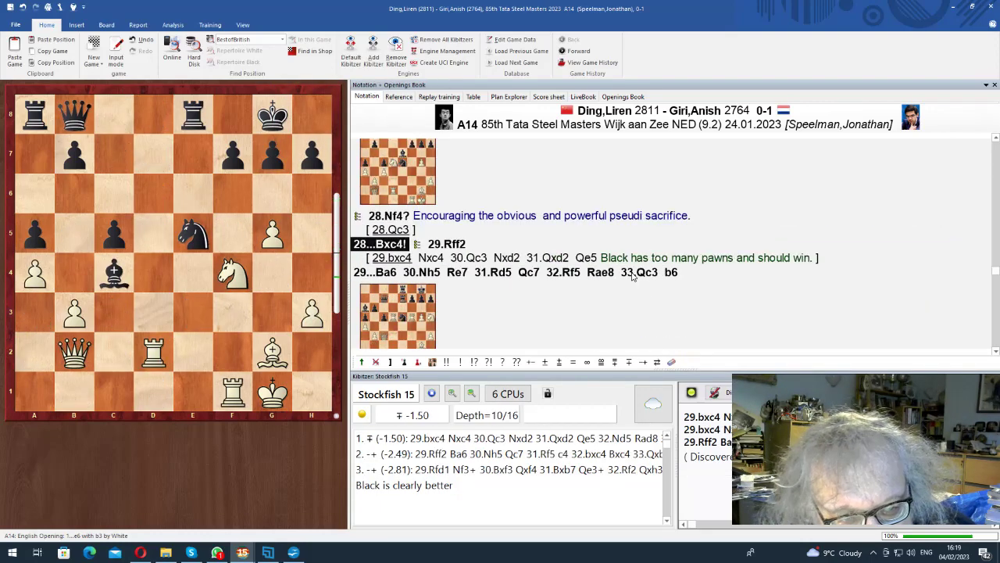
Advance to White's 29th move, and go back to the position after 27...Be6.
key(Right)
key(Return)
key(Left)
key(Left)
key(Left)
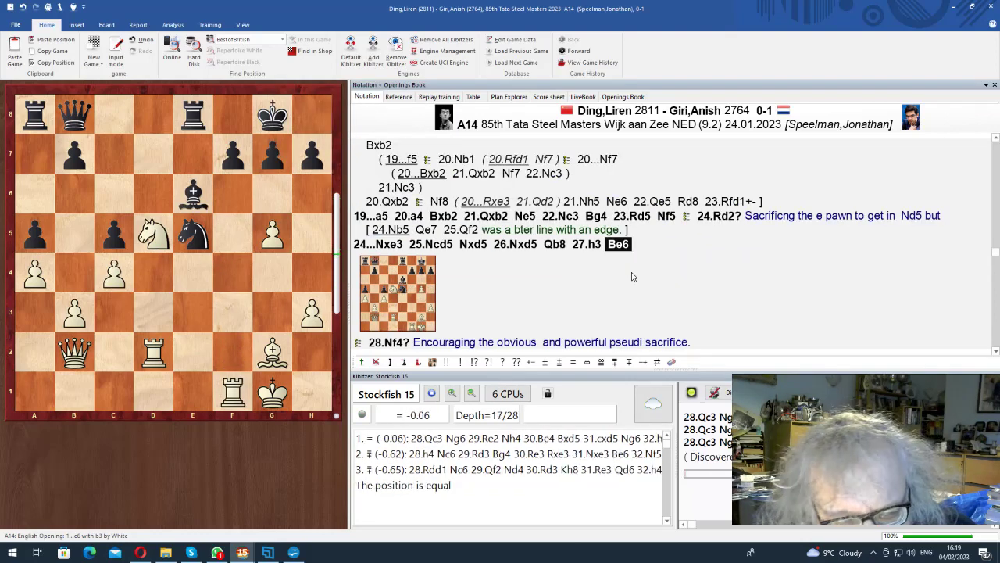
Replay the game moves 28.Nf4 Bxc4 29.Rff2 Ba6, bypassing the 28.Qc3 and 29.bxc4 alternatives.
key(Right)
key(Return)
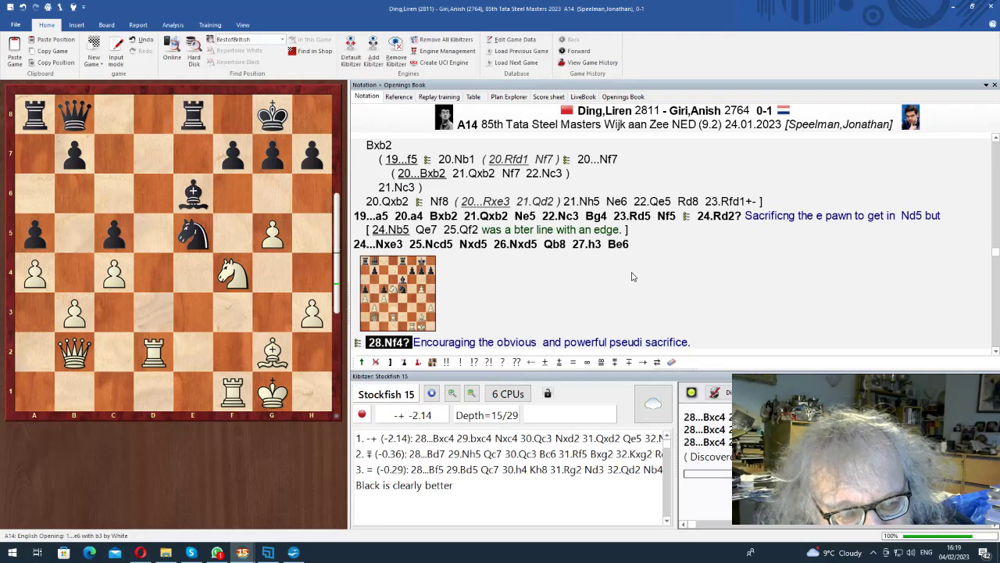
key(Right)
key(Right)
key(Return)
key(Right)
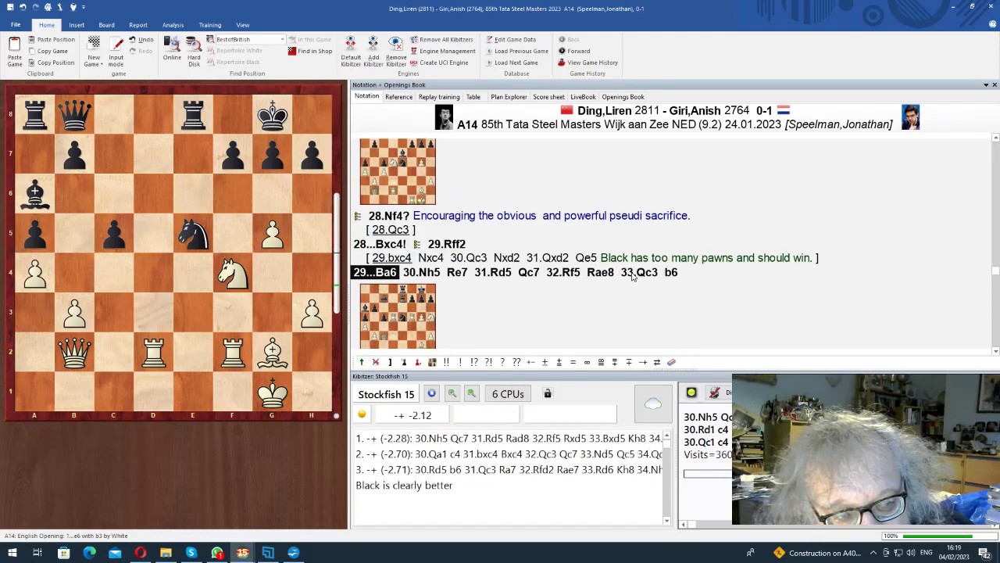
Play on through 30.Nh5 Re7 31.Rd5 Qc7 32.Rf5 Rae8 to 33.Qc3.
key(Right)
key(Right)
key(Right)
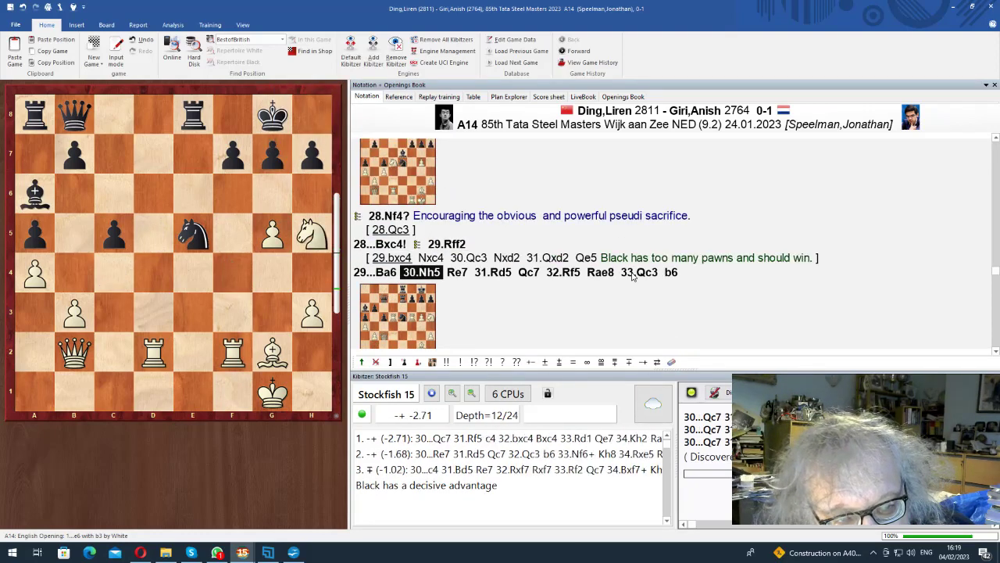
key(Right)
key(Right)
key(Right)
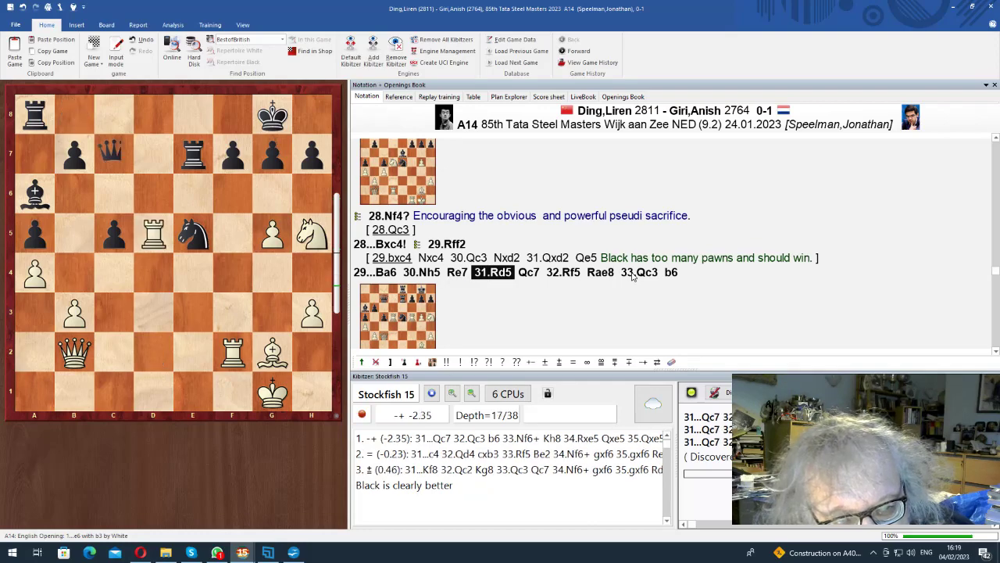
key(Right)
key(Right)
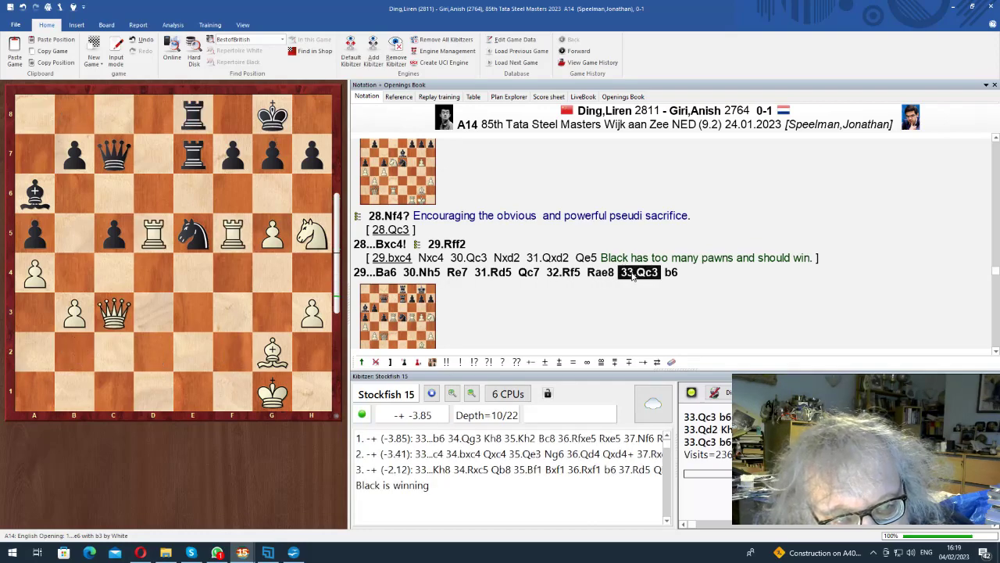
Play on through 33...b6 34.Nf6+ gxf6 35.gxf6 to 35...Nf3+.
key(Right)
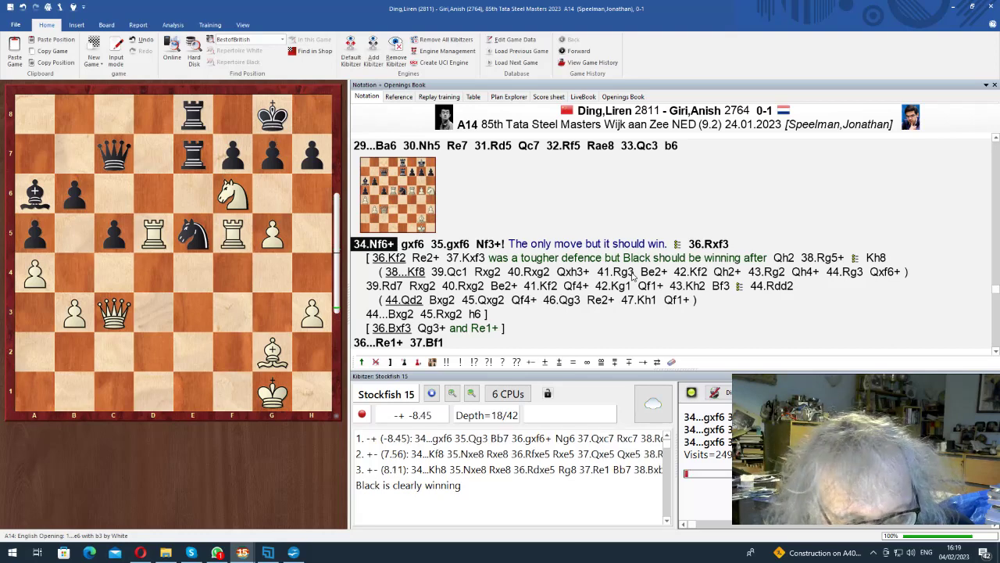
key(Right)
key(Right)
key(Right)
key(Right)
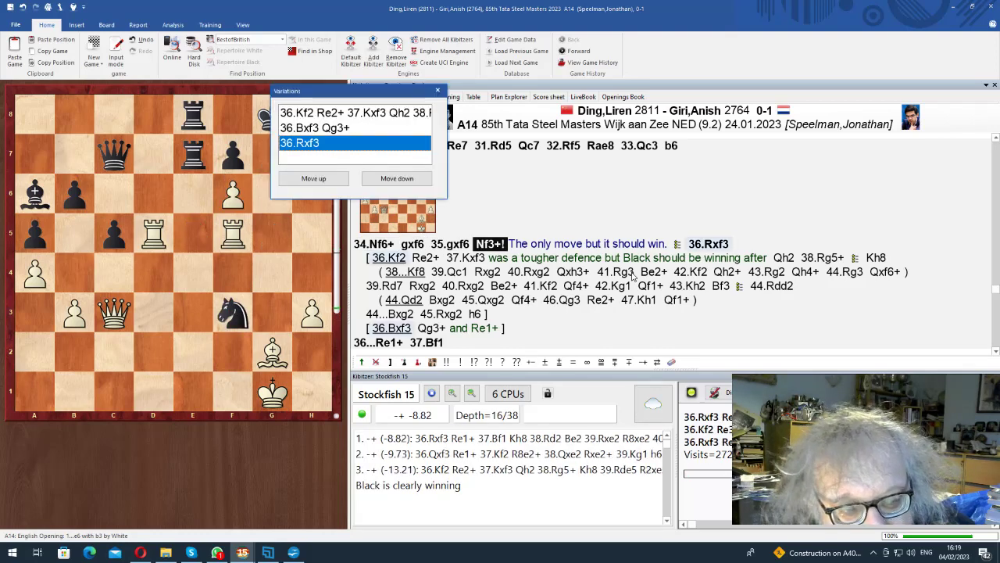
Enter the 36.Kf2 sideline from the alternatives offered at White's 36th move.
key(Escape)
key(Right)
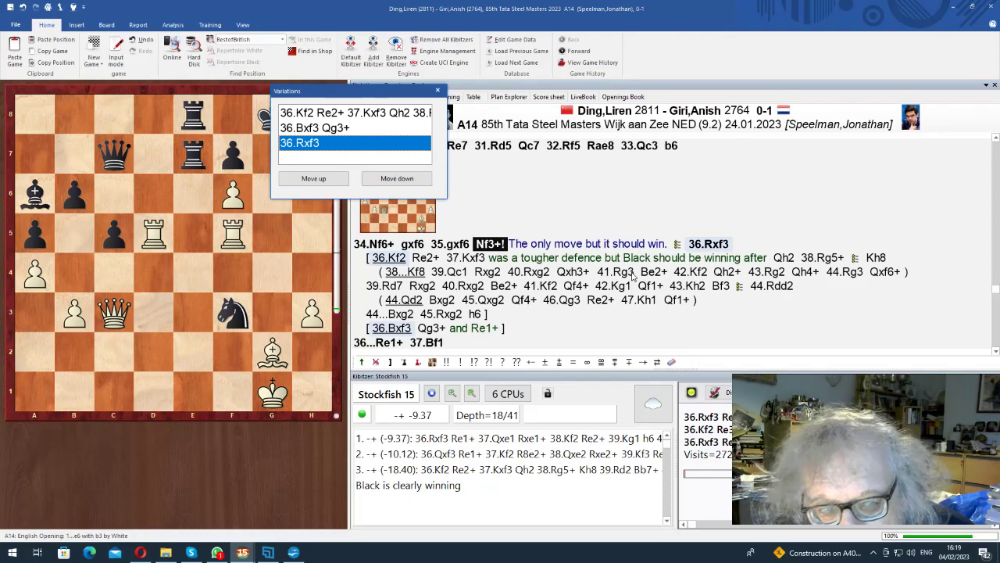
key(Up)
key(Up)
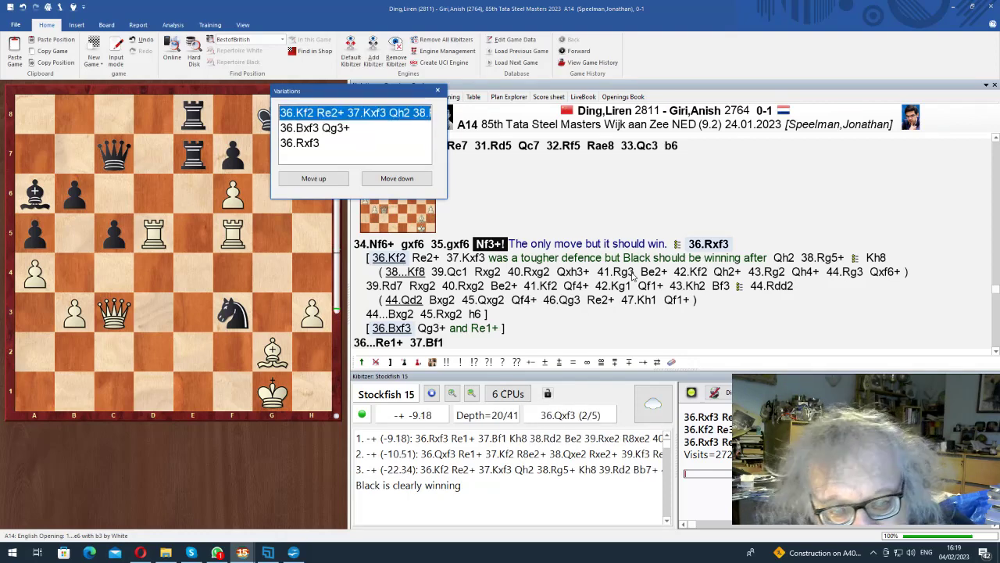
key(Return)
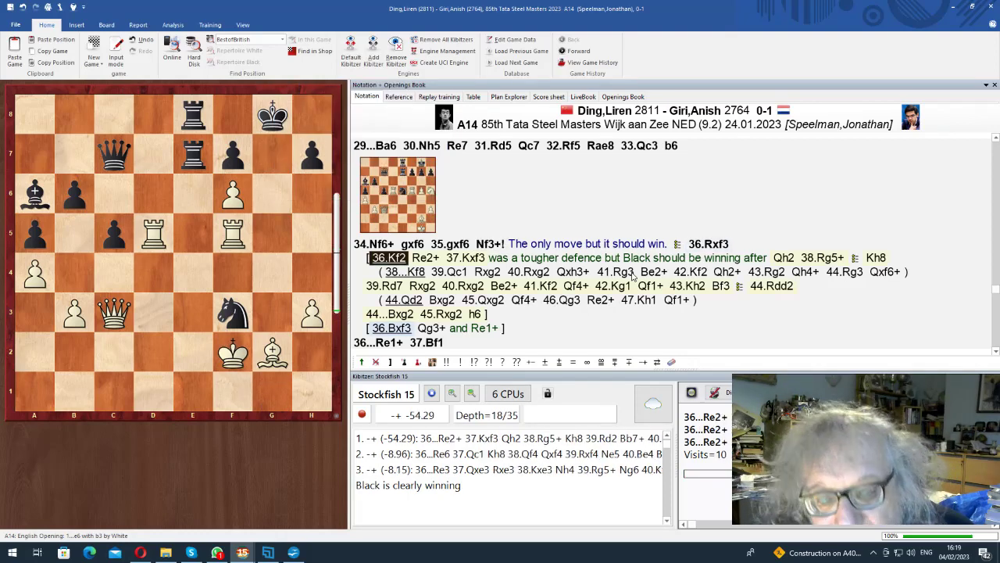
Leave the 36.Kf2 sideline and continue with the game move 36.Rxf3.
key(Left)
key(Left)
key(Right)
key(Right)
key(Return)
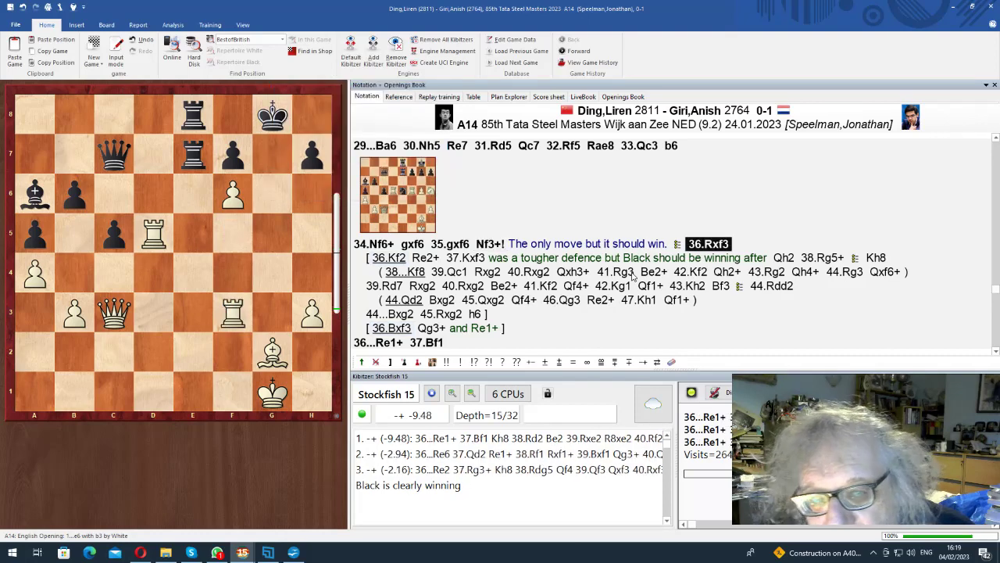
Play the final game moves 36...Re1+ 37.Bf1 Kh8, choosing the annotated 37...Kh8! over the sideline.
key(Right)
key(Right)
key(Right)
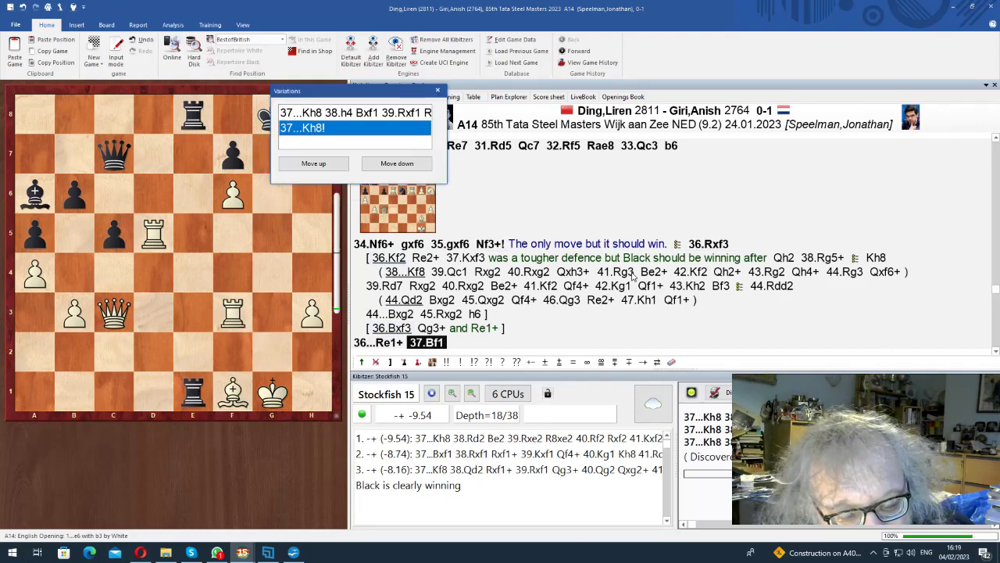
key(Return)
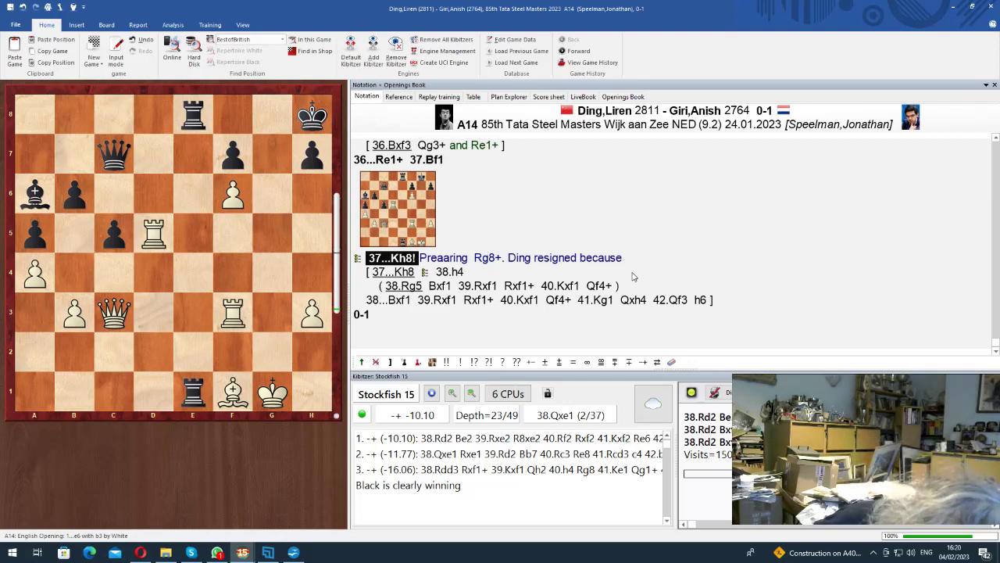
Call up and dismiss the game's Replace dialog, and switch to the Van Foreest–Giri game in the col187.pgn list.
key(ctrl+r)
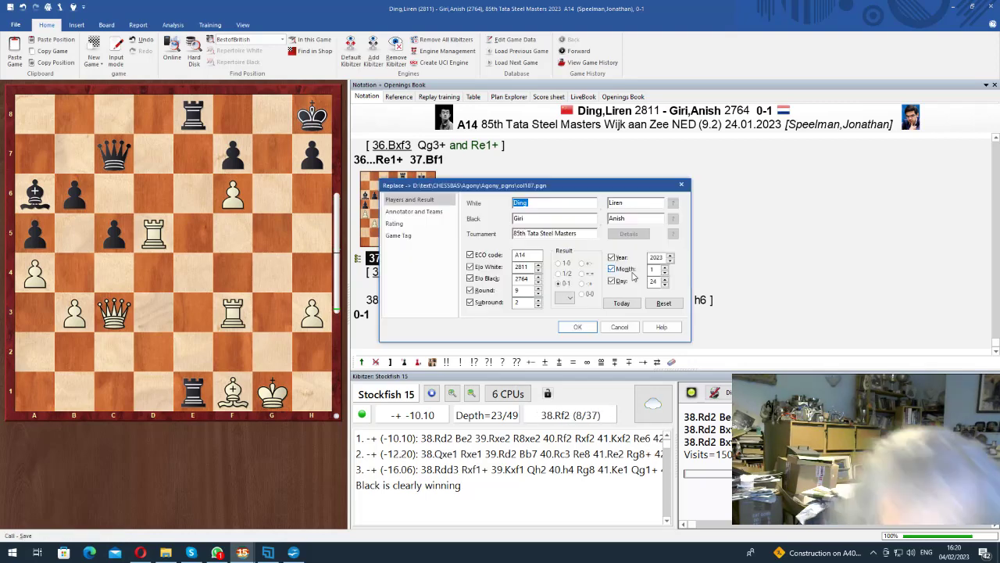
key(Escape)
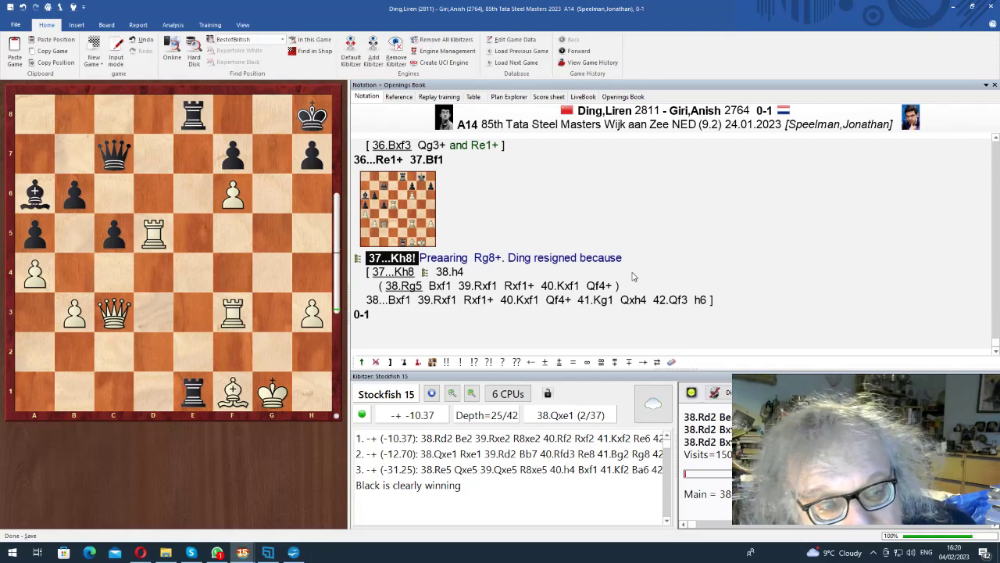
key(Escape)
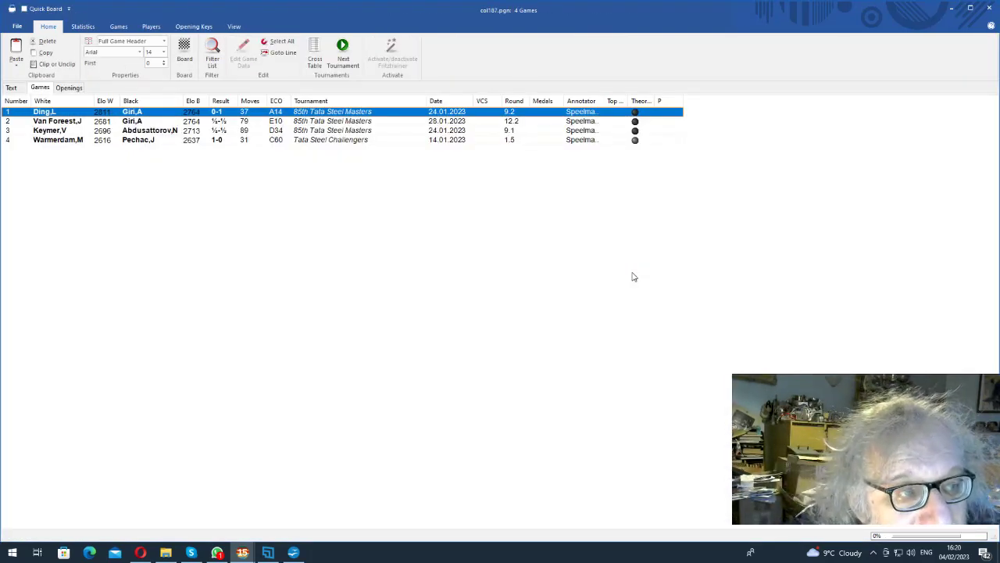
key(Down)
key(Return)
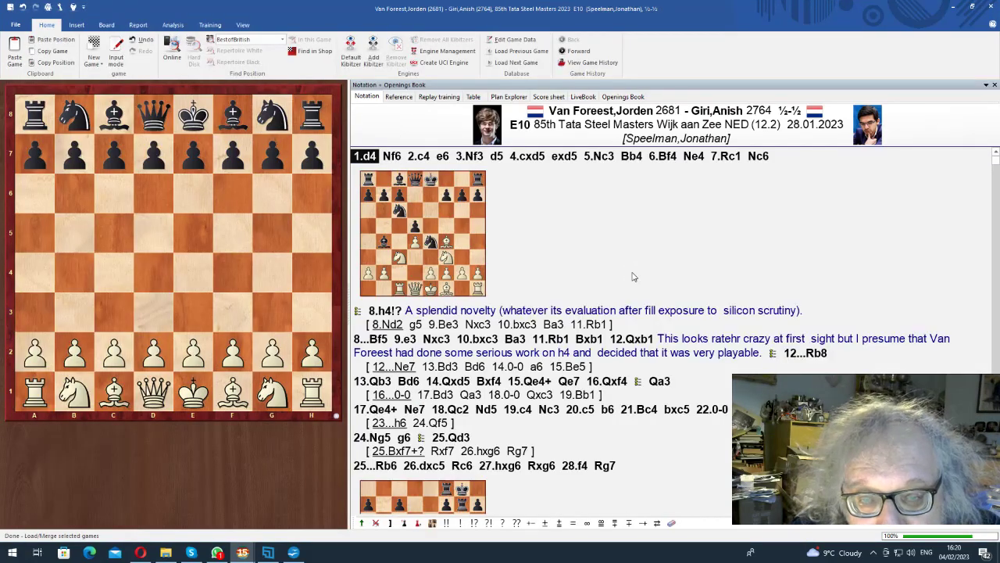
Play through the opening moves 1.d4 Nf6 2.c4 e6 3.Nf3 d5 to 4.cxd5.
key(Right)
key(Right)
key(Right)
key(Right)
key(Right)
key(Right)
key(Right)
key(Right)
key(Right)
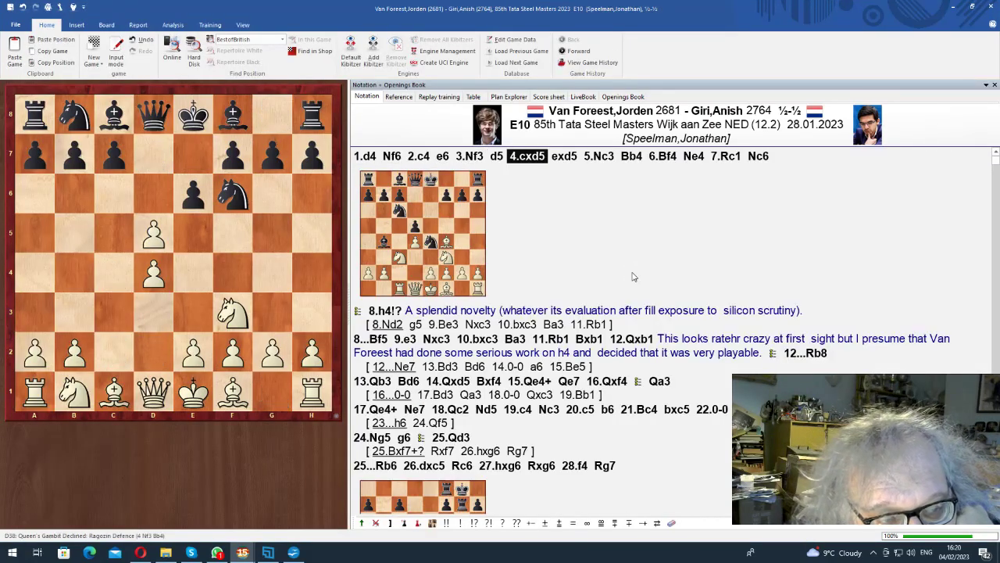
Continue through 4...exd5 5.Nc3 Bb4 6.Bf4 Ne4 7.Rc1 Nc6 to the novelty 8.h4, bypassing the 8.Nd2 alternative.
key(Right)
key(Right)
key(Right)
key(Right)
key(Right)
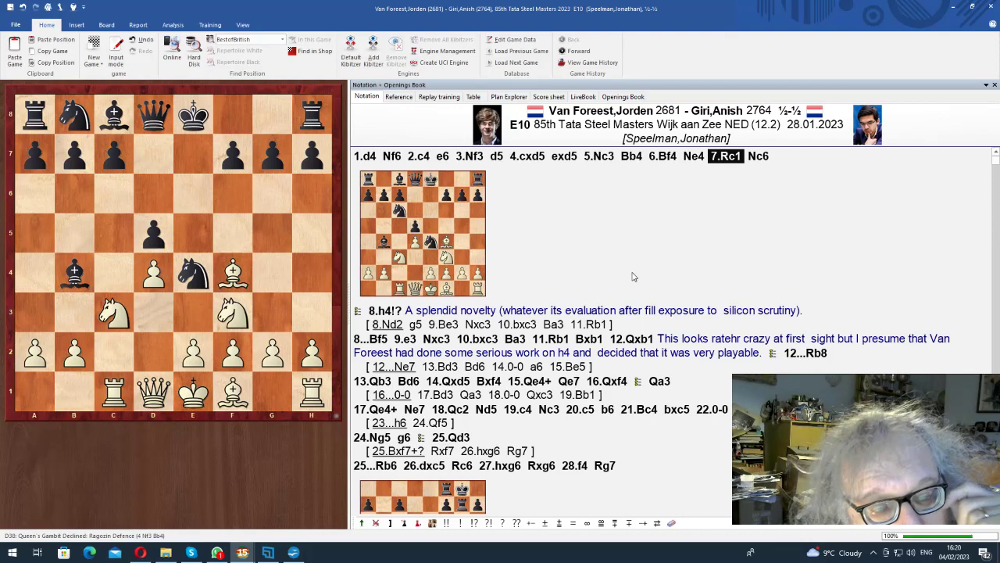
key(Right)
key(Return)
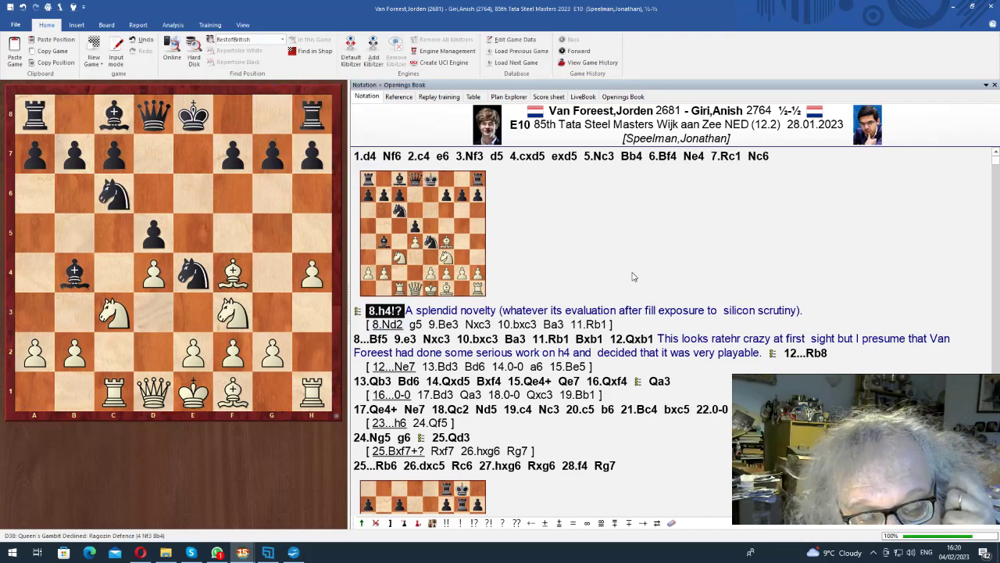
Play through 8...Bf5 9.e3 Nxc3 10.bxc3 Ba3 11.Rb1 Bxb1 to 12.Qxb1.
key(Right)
key(Right)
key(Right)
key(Right)
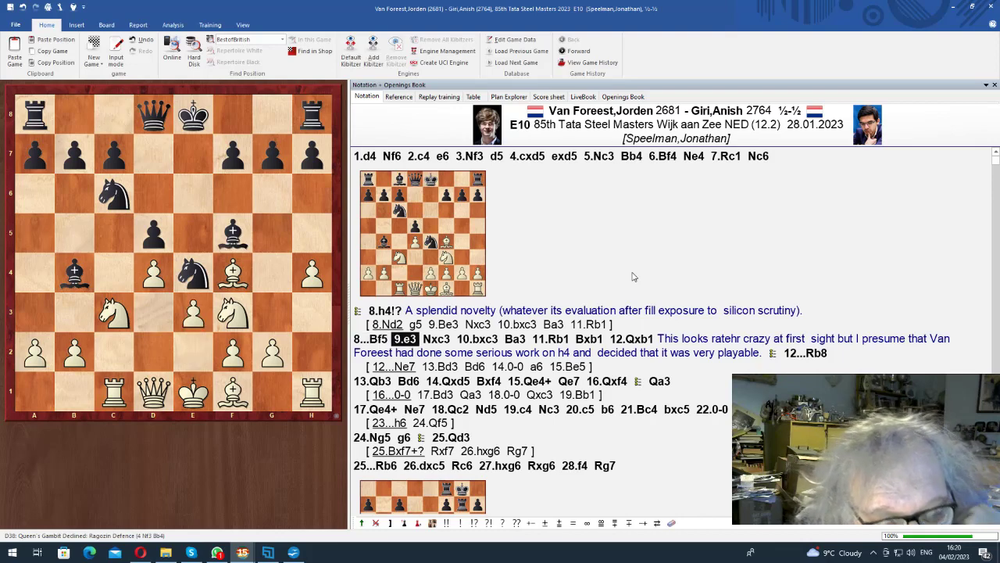
key(Right)
key(Right)
key(Right)
key(Right)
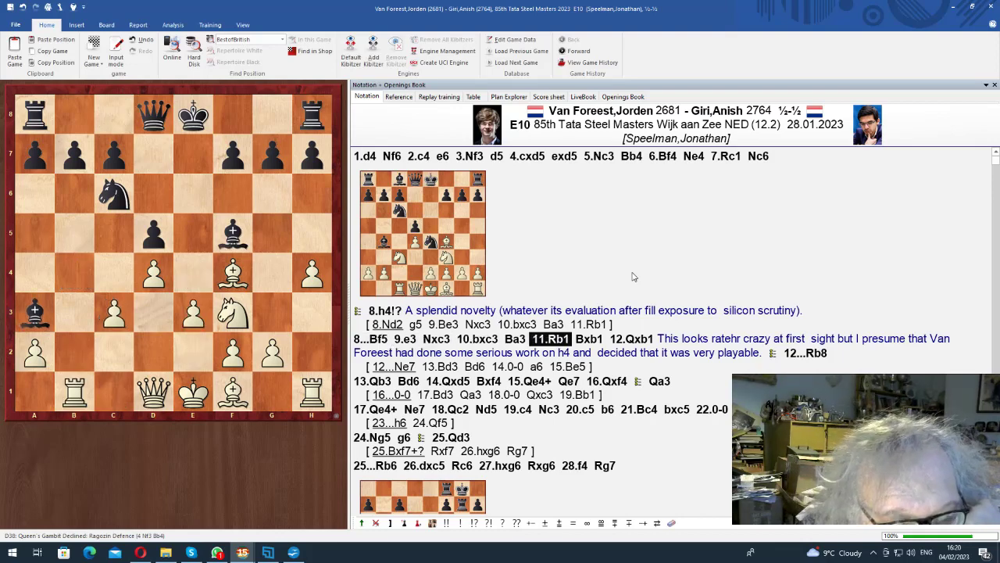
key(Right)
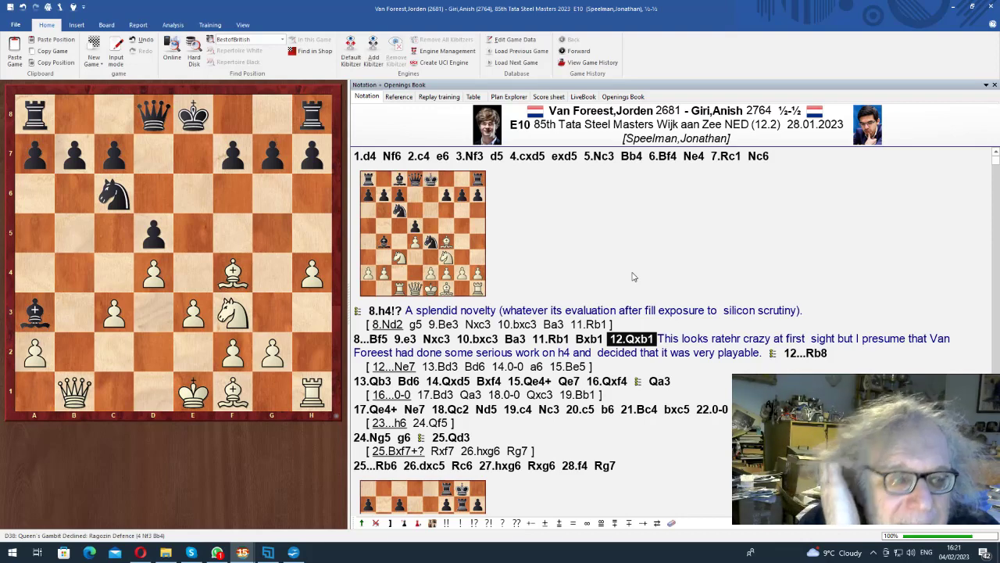
Play the game moves 12...Rb8 13.Qb3, preview 13...Bd6, and go back to the position after 13.Qb3.
key(Right)
key(Return)
key(Right)
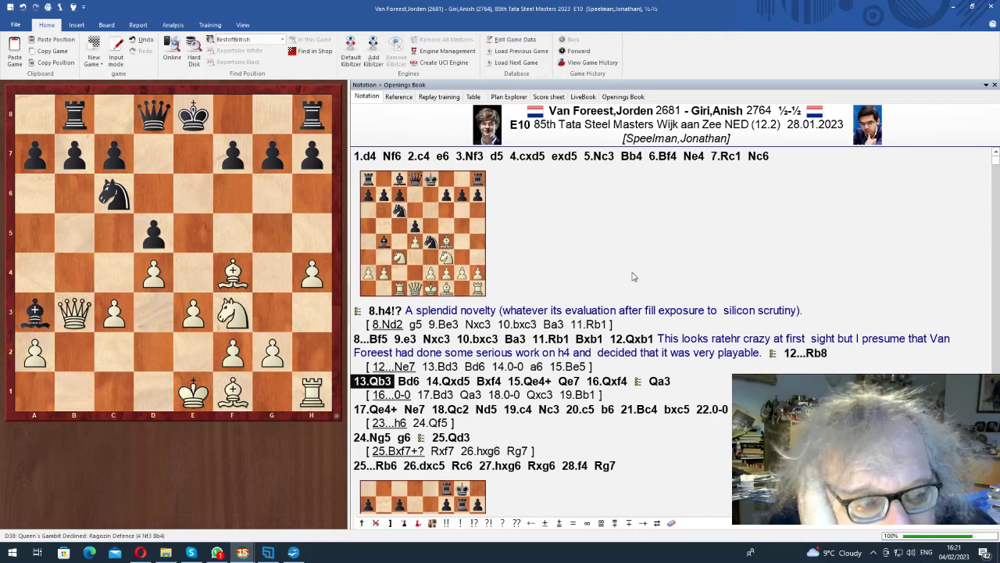
key(Right)
key(Right)
key(Left)
key(Left)
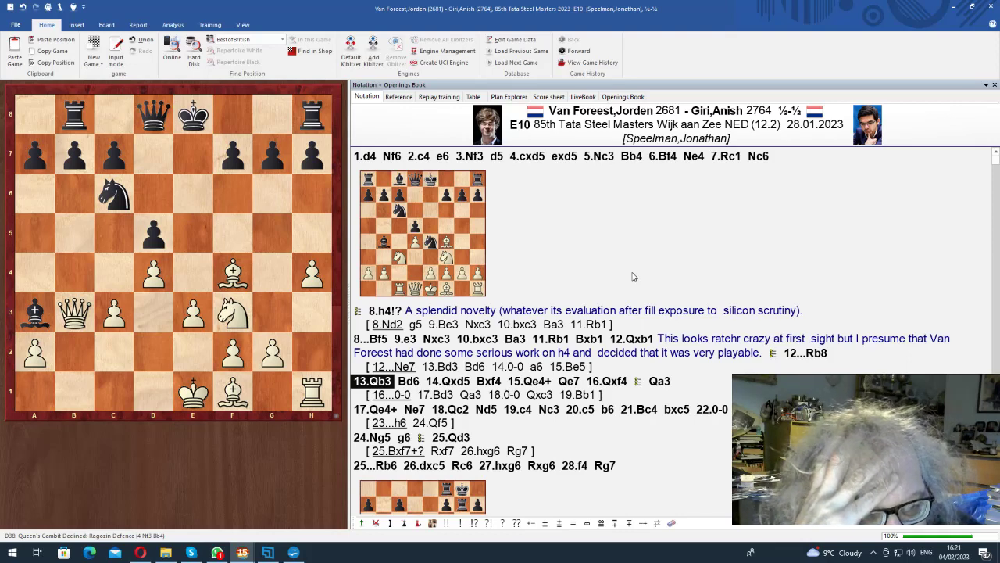
key(Right)
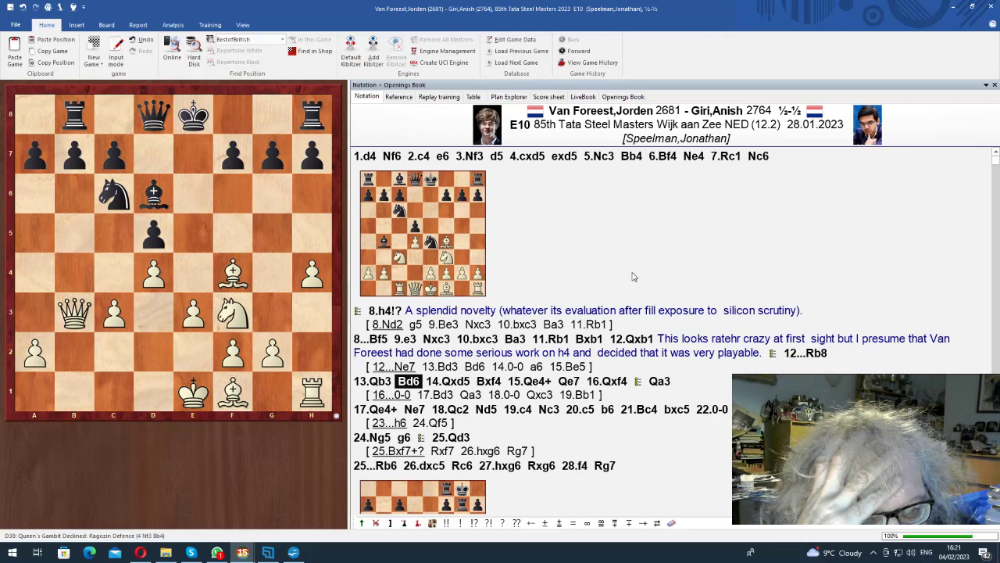
key(Left)
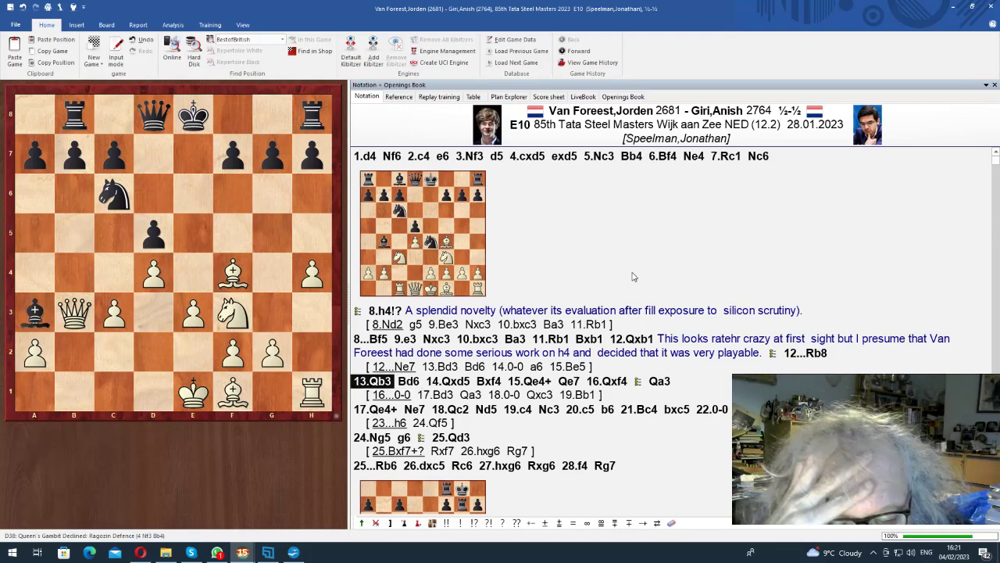
Start the default Stockfish kibitzer, add 13...Be7 as a sideline, and return to the game move 13...Bd6.
key(alt+F2)
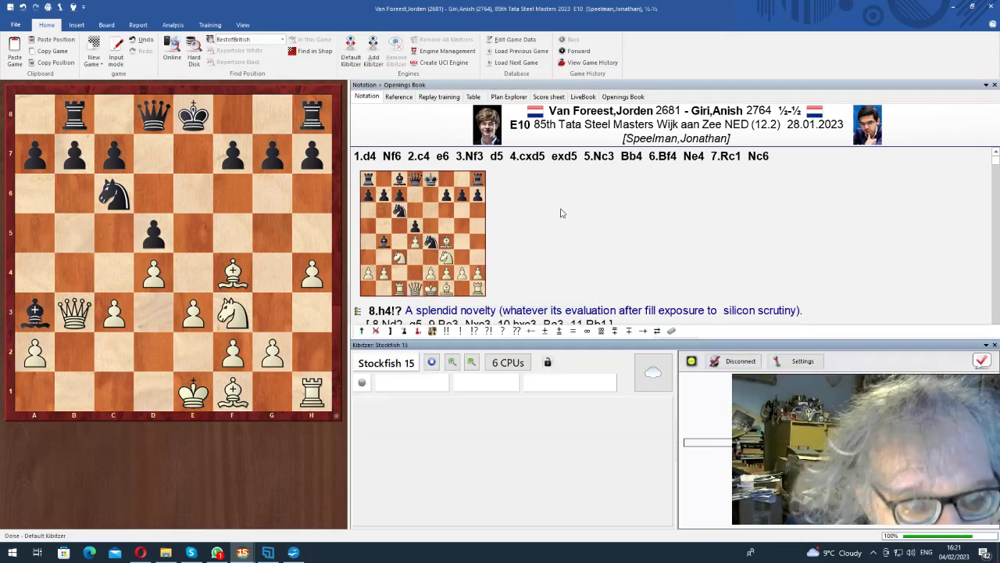
click(34, 311)
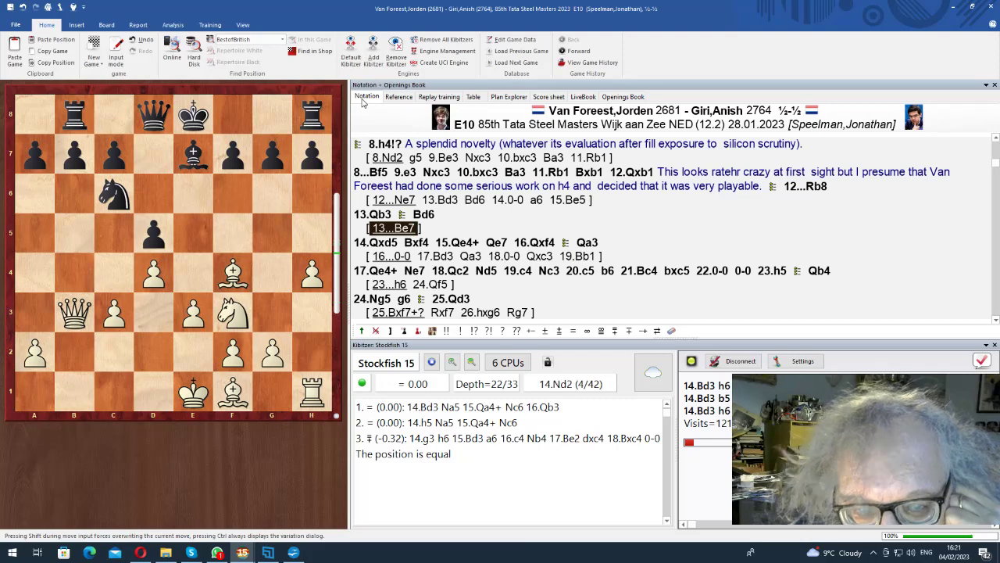
click(431, 218)
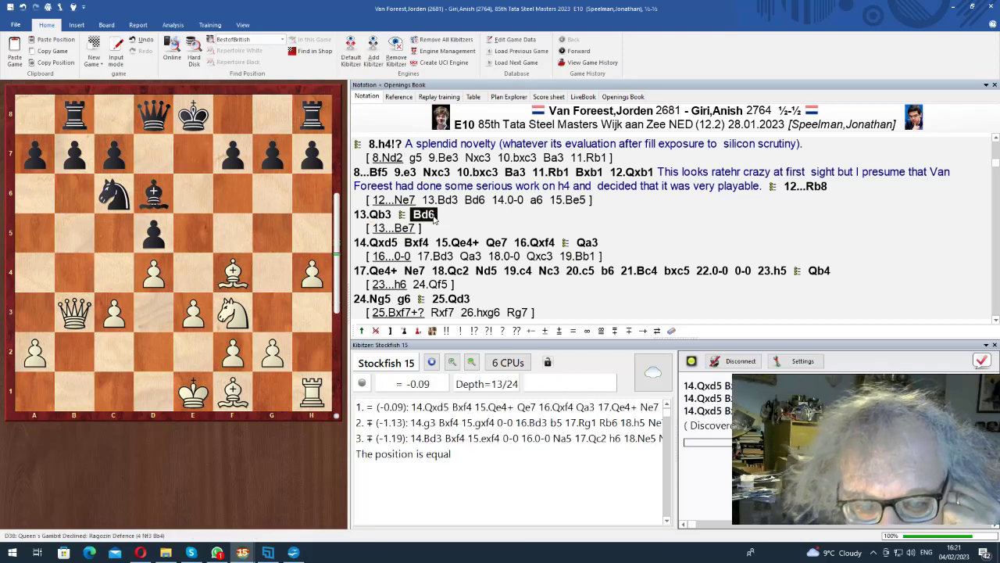
Play through 14.Qxd5 Bxf4 15.Qe4+ Qe7 to 16.Qxf4.
key(Right)
key(Right)
key(Right)
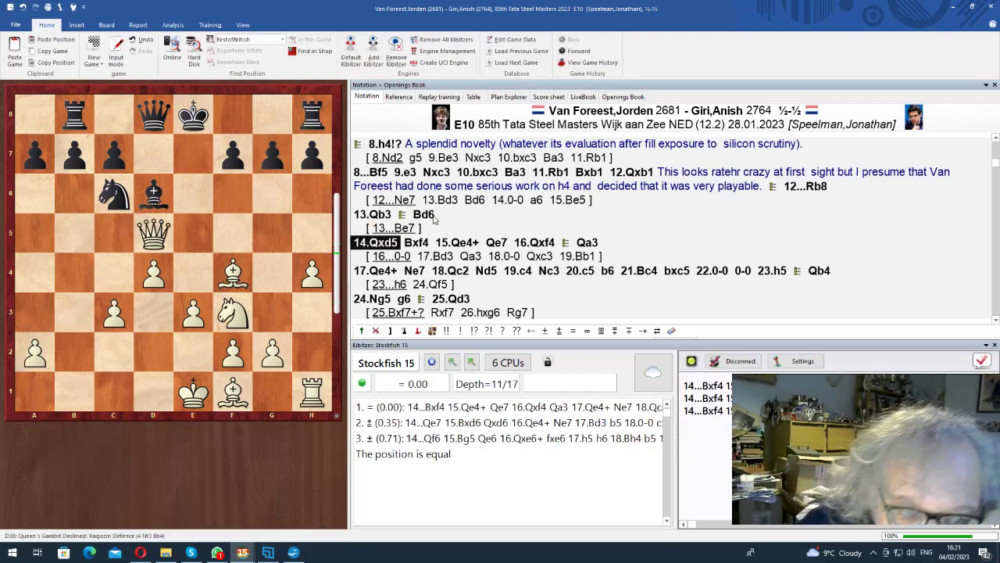
key(Right)
key(Right)
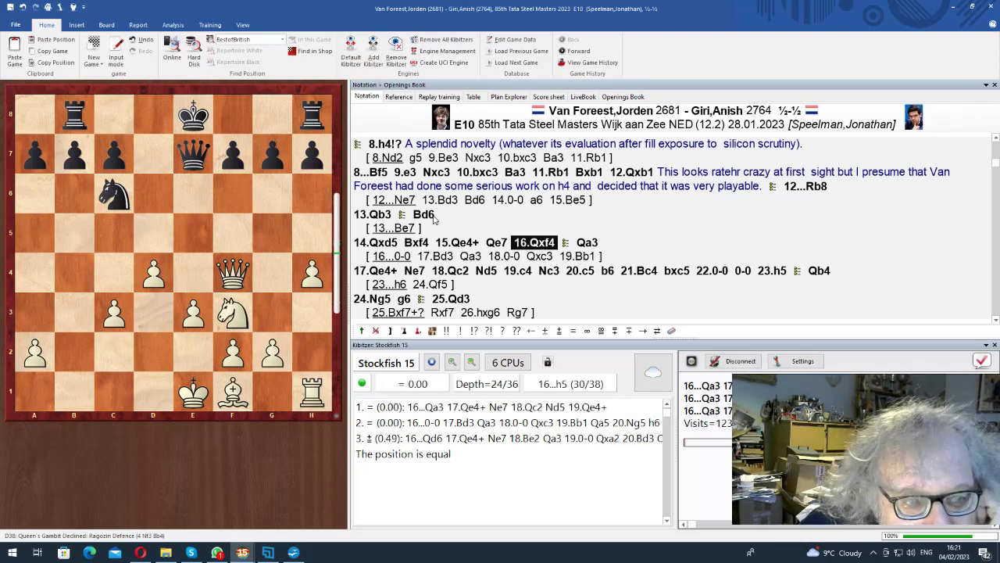
Continue with the game moves 16...Qa3 17.Qe4+ Ne7 18.Qc2 Nd5 to 19.c4.
key(Right)
key(Right)
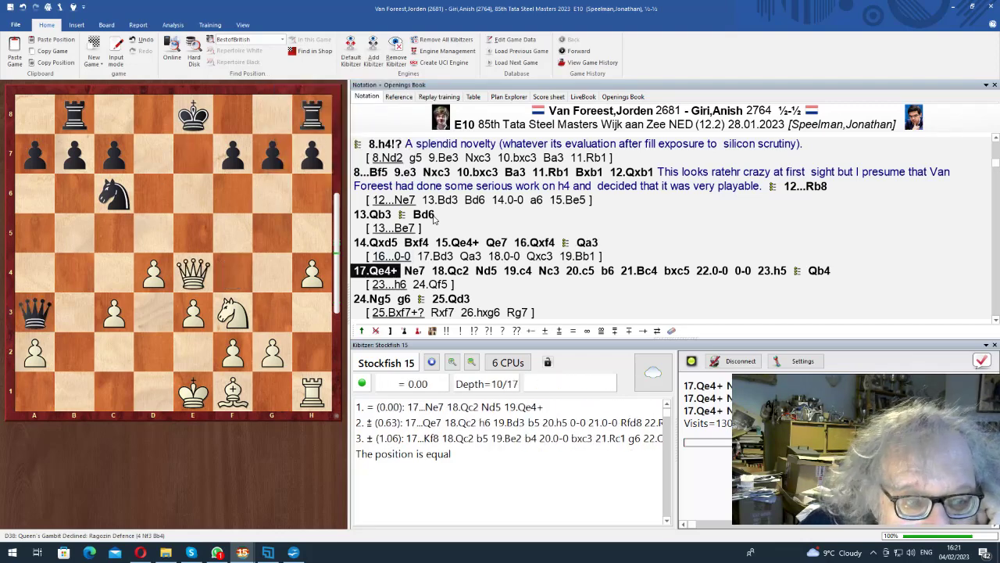
key(Right)
key(Right)
key(Right)
key(Right)
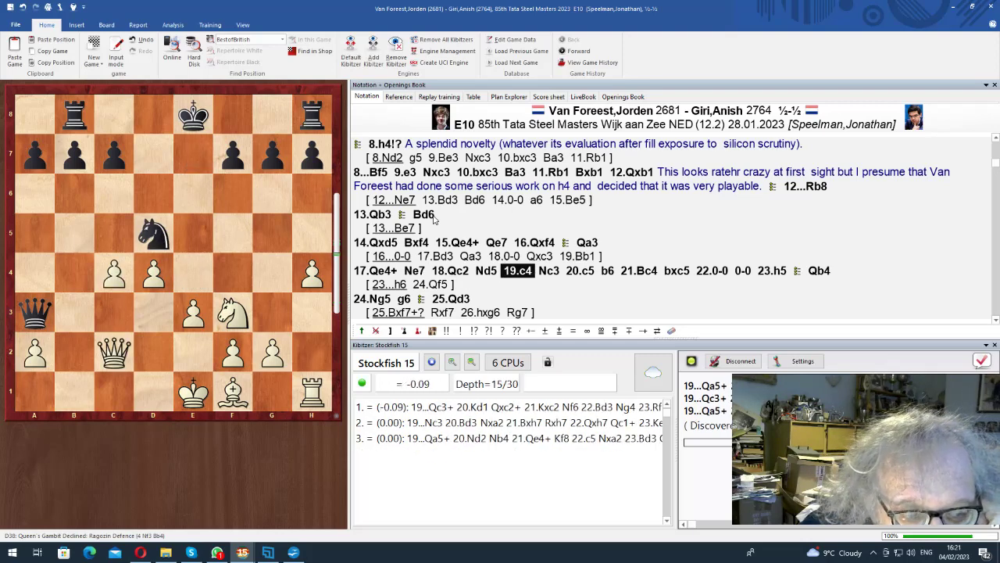
Play through 19...Nc3 20.c5 b6 21.Bc4 bxc5 to 22.0-0.
key(Right)
key(Right)
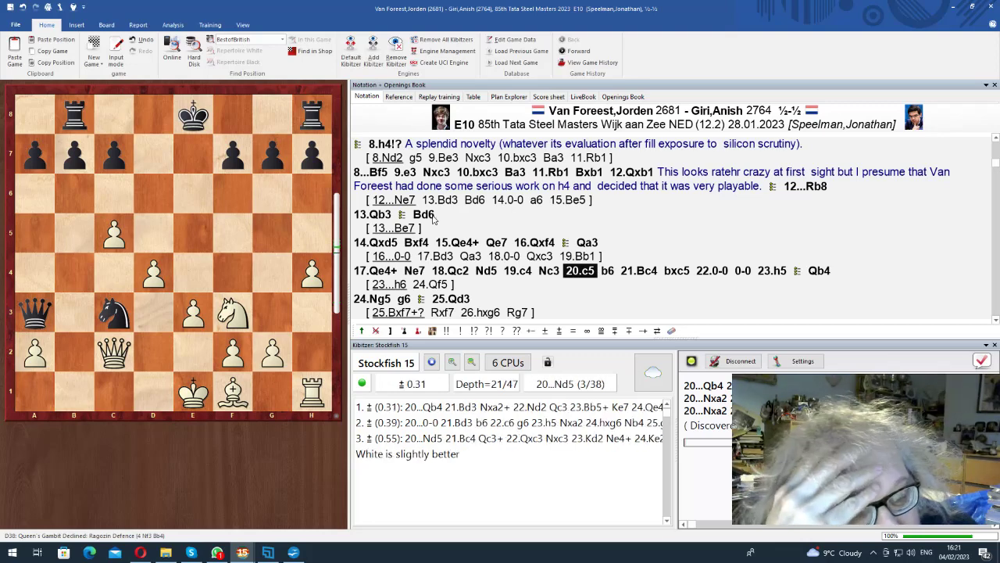
key(Right)
key(Right)
key(Right)
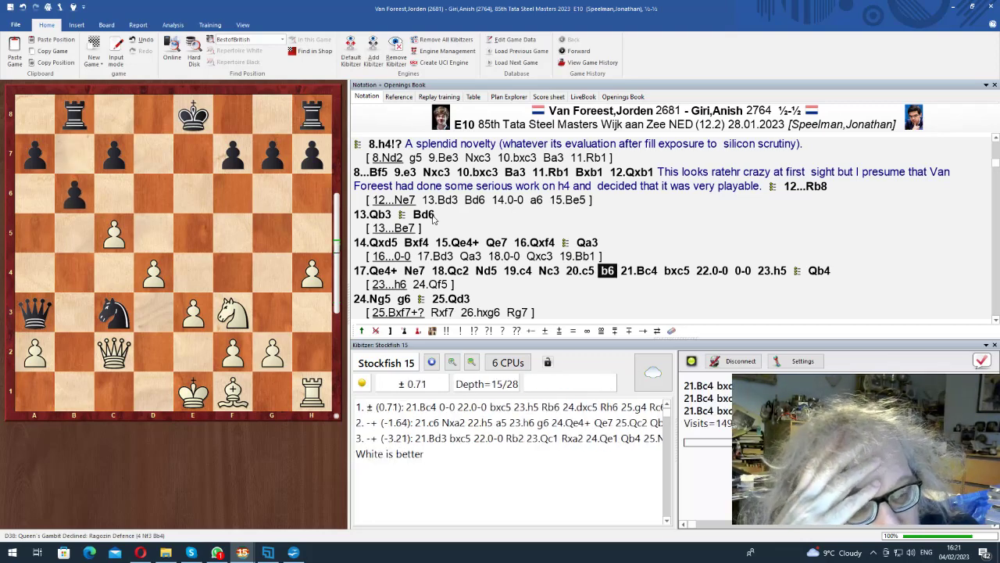
key(Right)
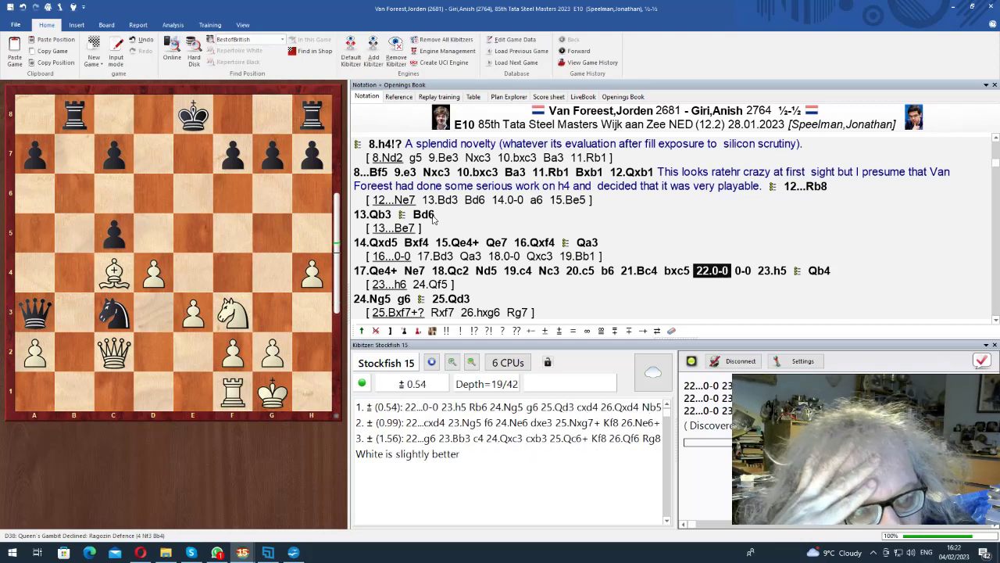
Play 22...0-0 23.h5, advance to Black's 23rd move, and go back to the position after 23.h5.
key(Right)
key(Right)
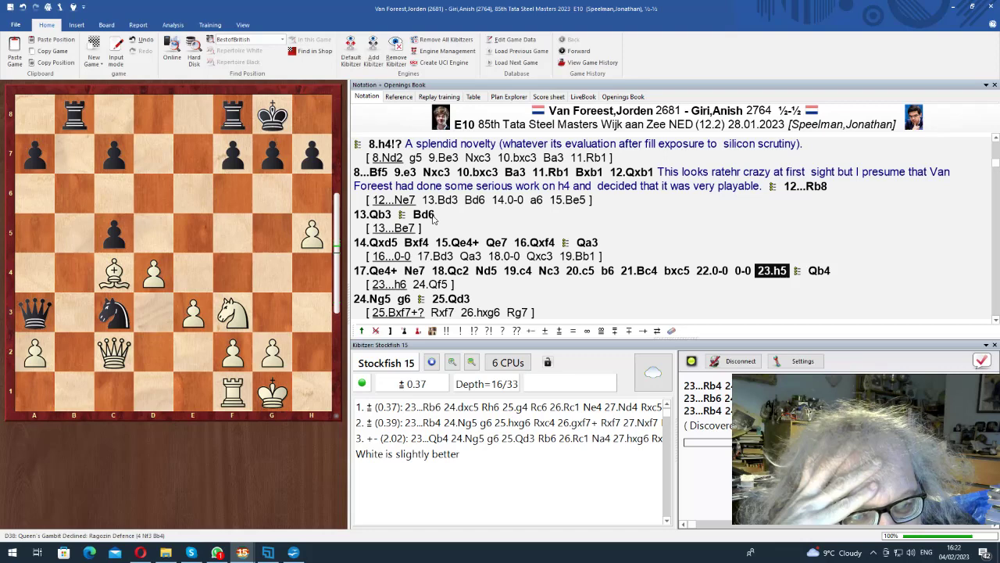
key(Right)
key(Return)
key(Left)
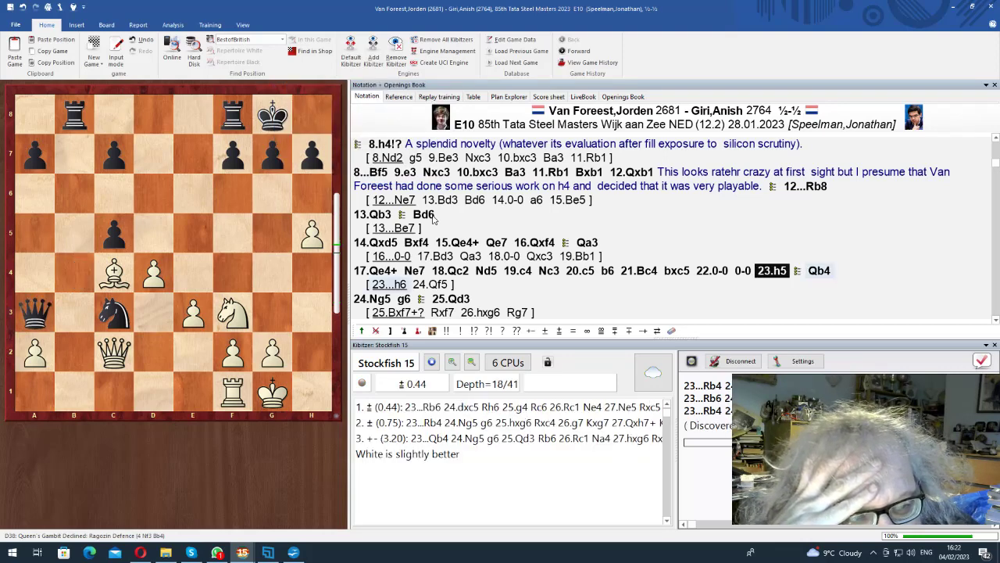
Follow the game moves 23...Qb4 24.Ng5 g6, bypassing the 23...h6 sideline.
key(Right)
key(Return)
key(Right)
key(Right)
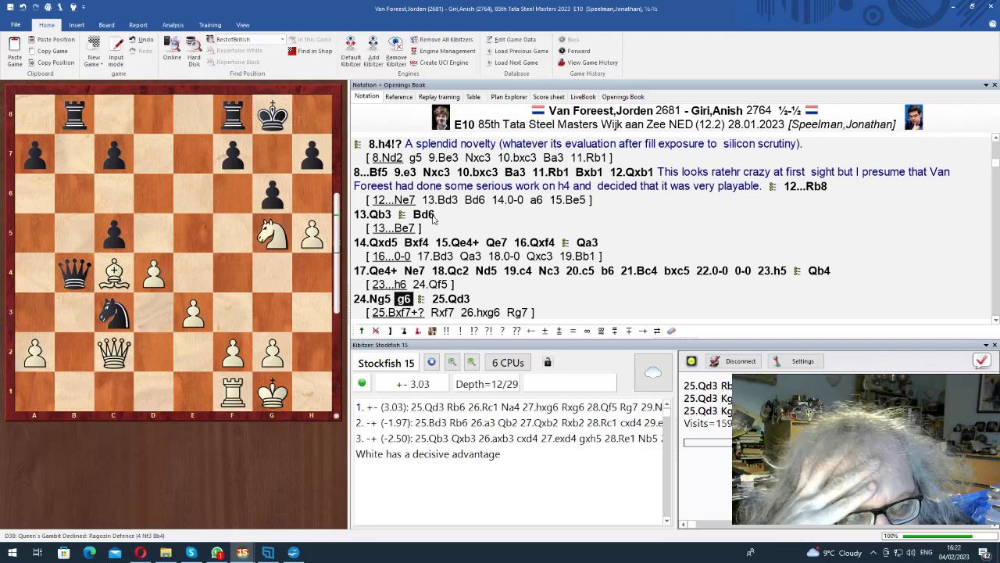
Check the 25.Bxf7+? sideline and return to the position after 24...g6.
key(Right)
key(Return)
key(Left)
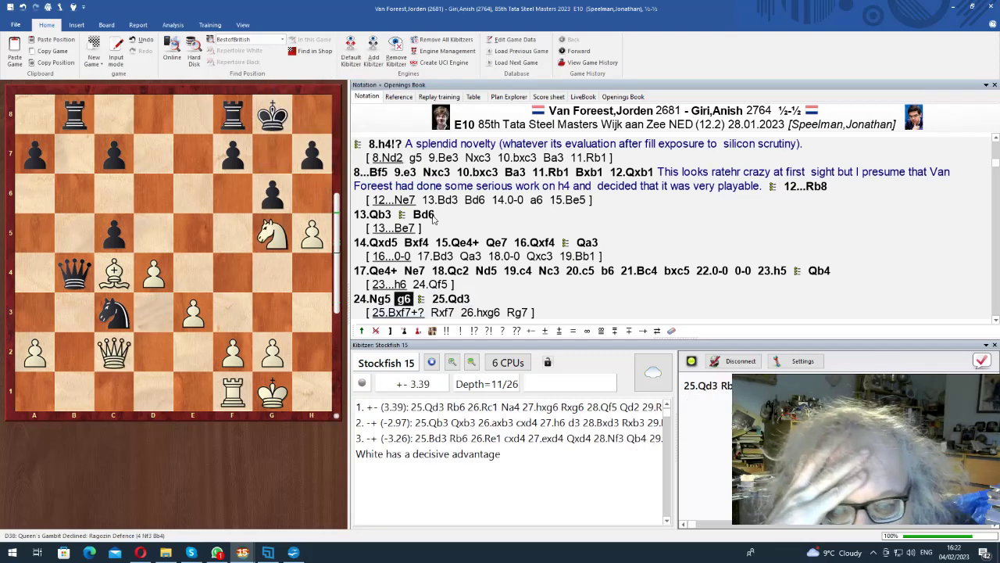
key(Right)
key(Down)
key(Return)
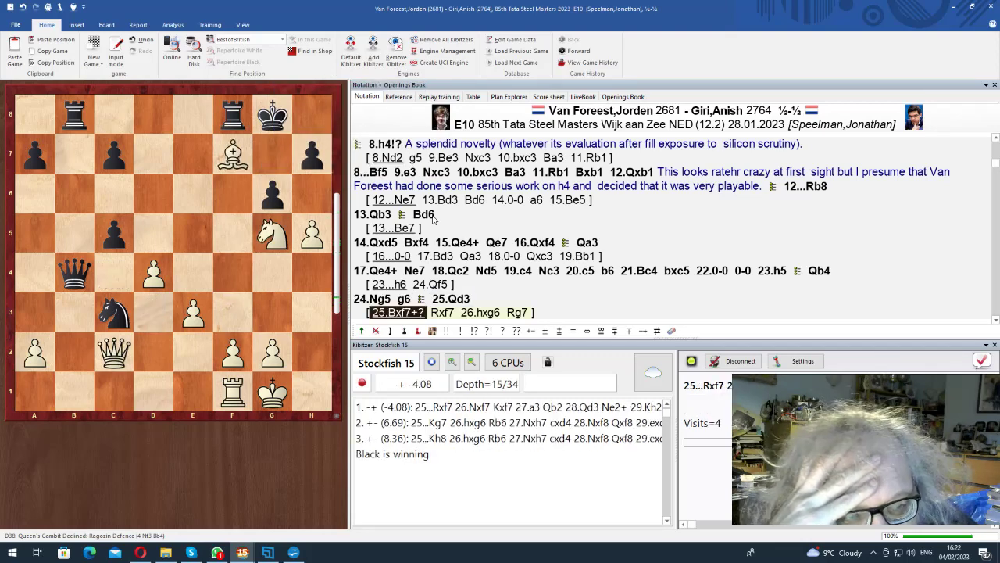
key(Left)
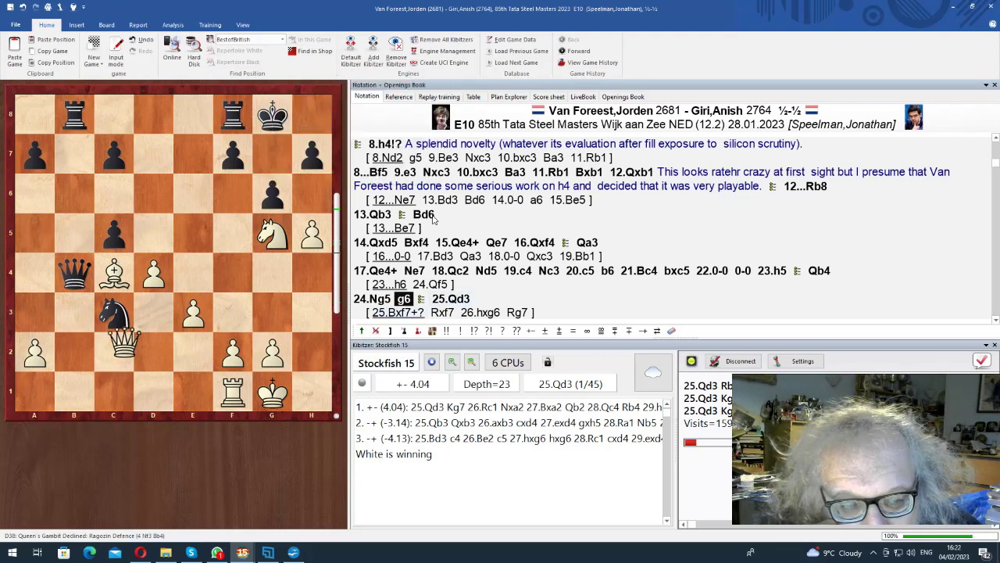
Play through 25.Qd3 Rb6 26.dxc5 Rc6 27.hxg6 Rxg6 28.f4 Rg7 to the annotated diagram position.
key(Right)
key(Right)
key(Right)
key(Right)
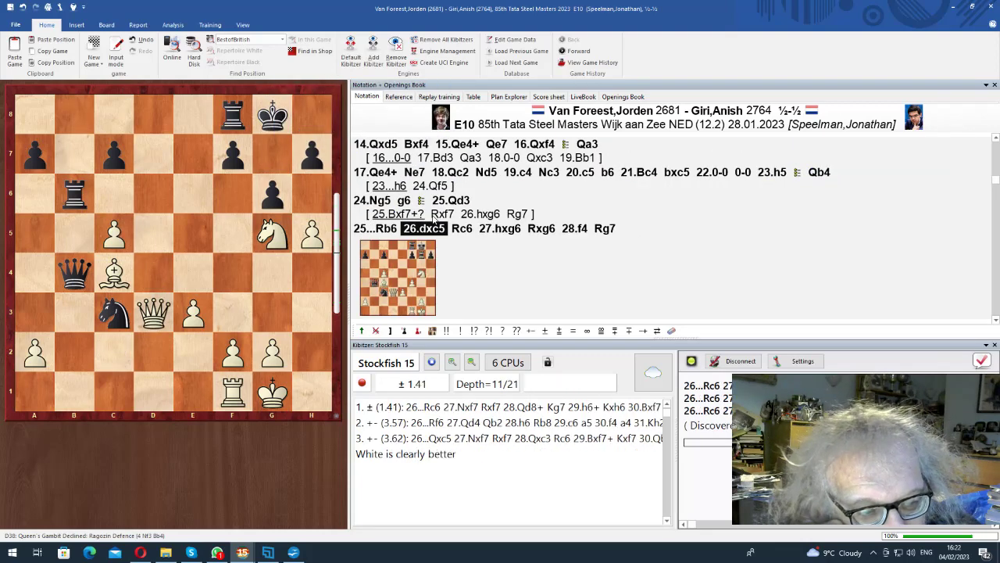
key(Right)
key(Right)
key(Right)
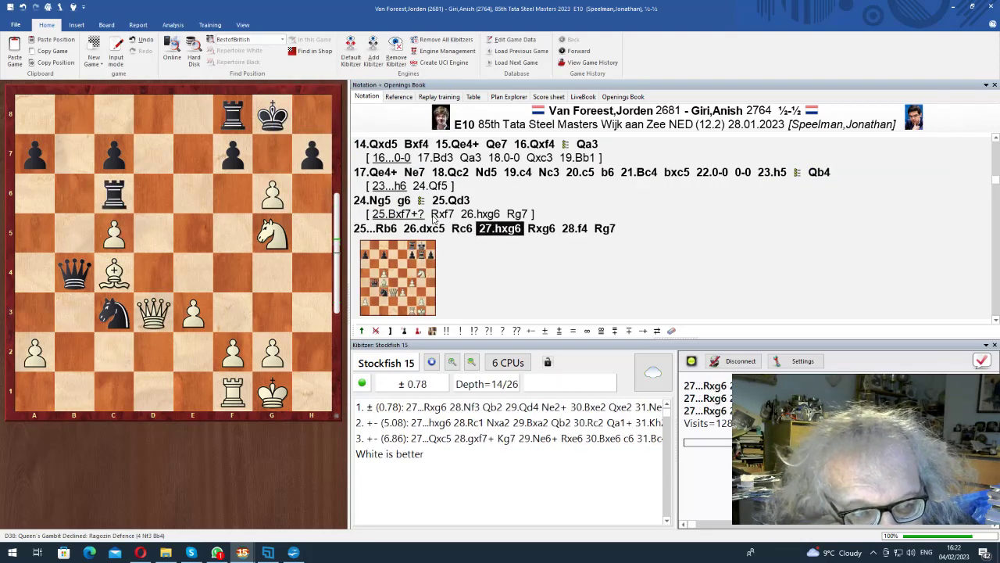
key(Right)
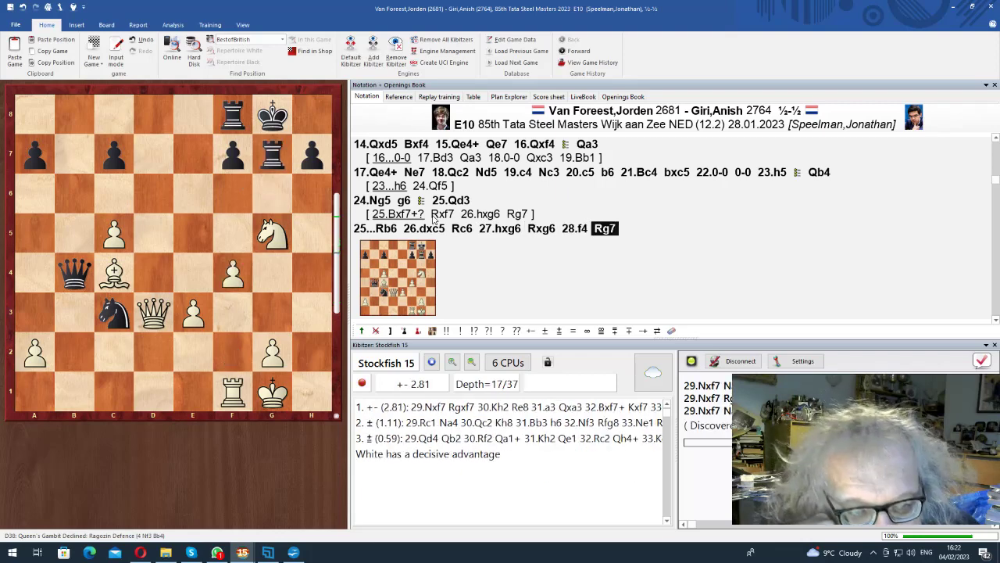
key(Right)
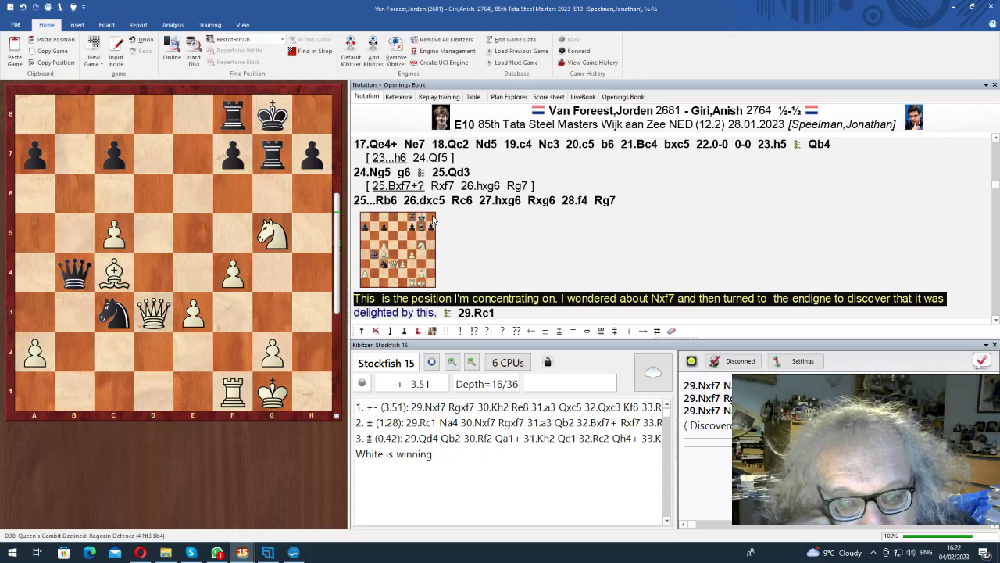
Preview the game move 29.Rc1 and go back to the annotated position after 28...Rg7.
key(Right)
key(Return)
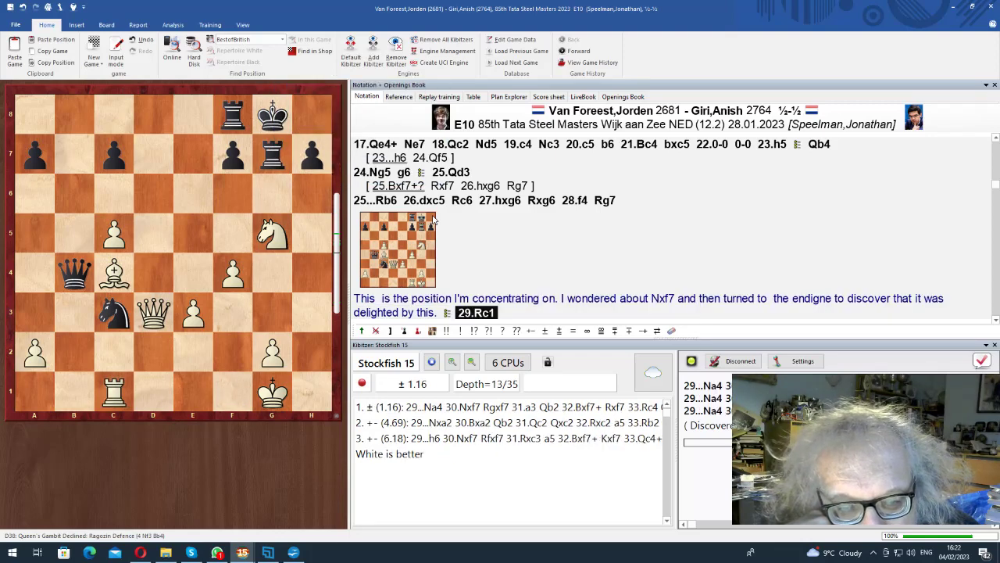
key(Left)
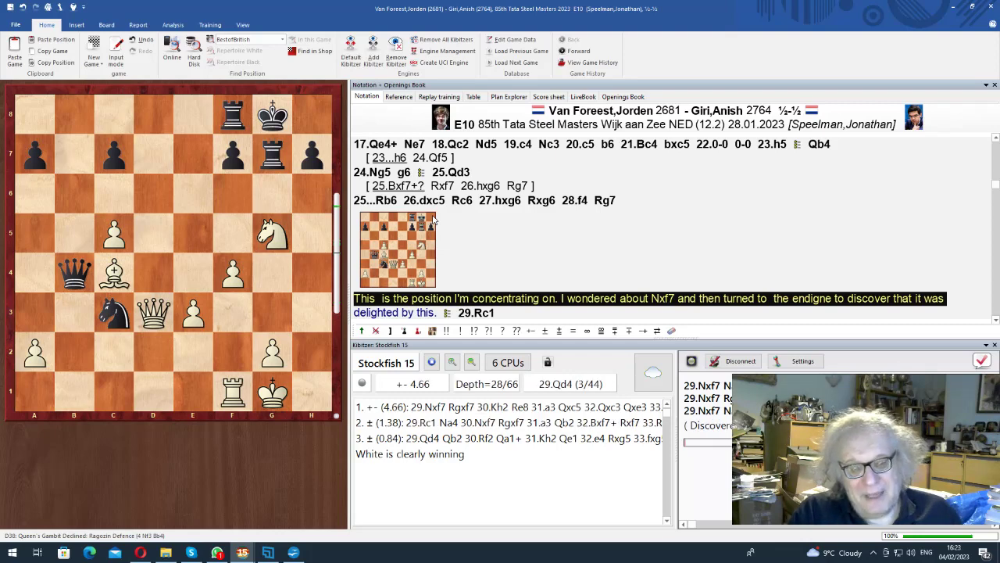
key(Right)
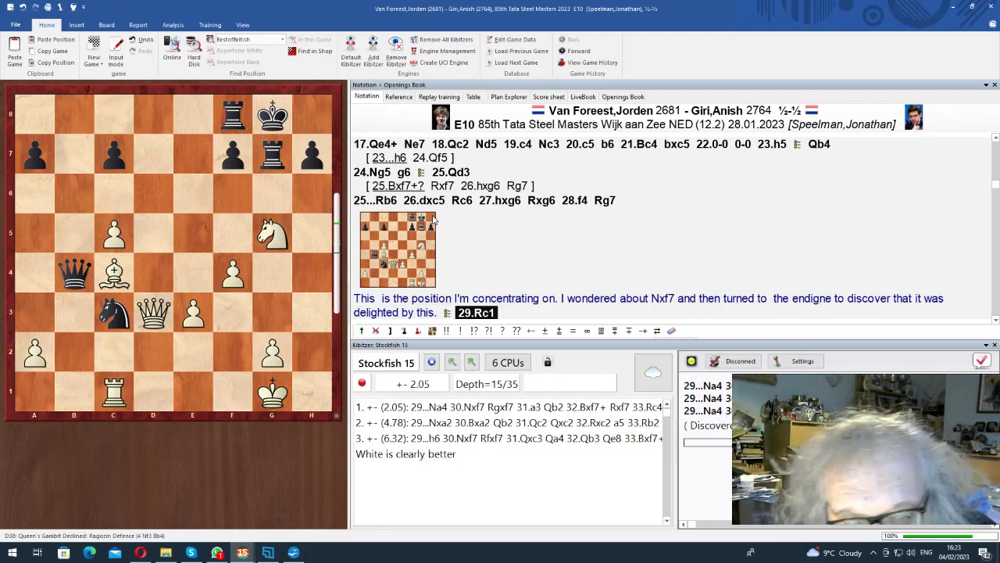
key(Left)
Enter the 29.Nxf7! sideline and follow 29...Rgxf7 to 30.Kh2!!
key(Down)
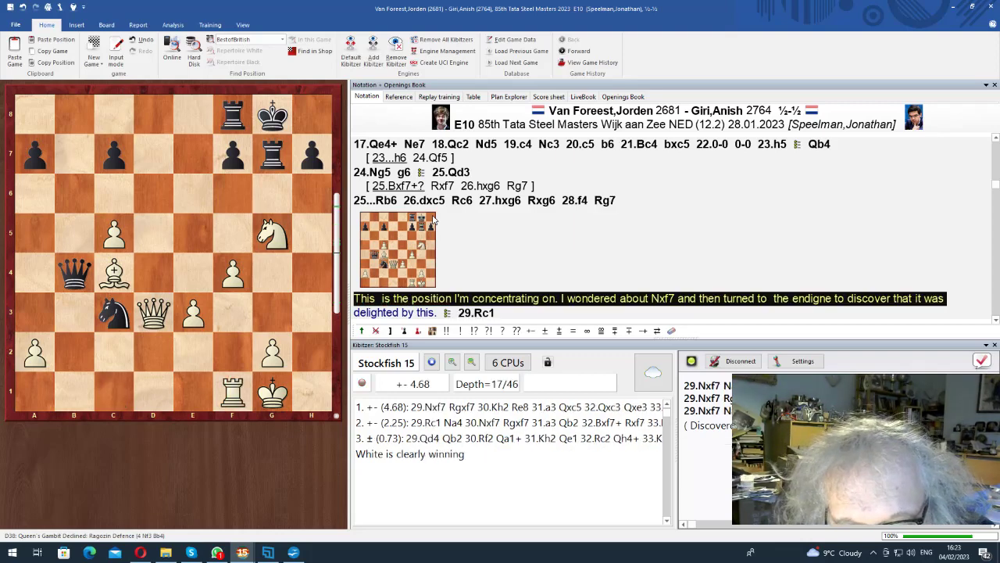
key(Down)
key(Right)
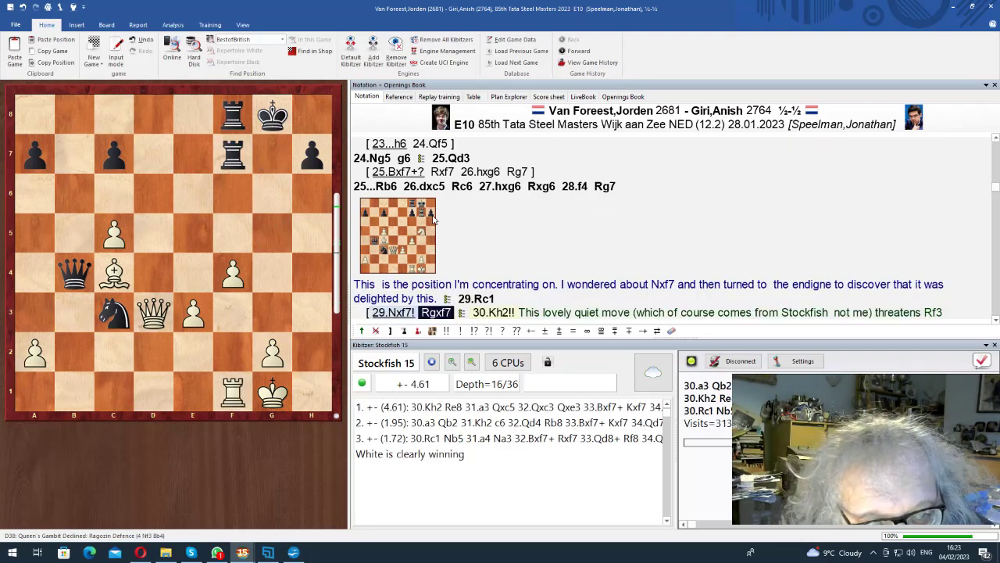
key(Right)
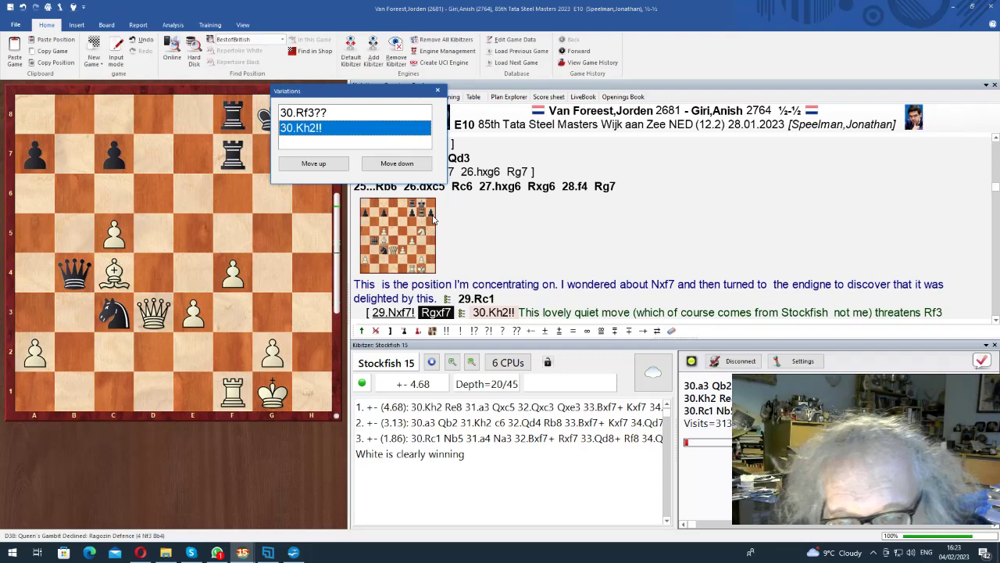
key(Return)
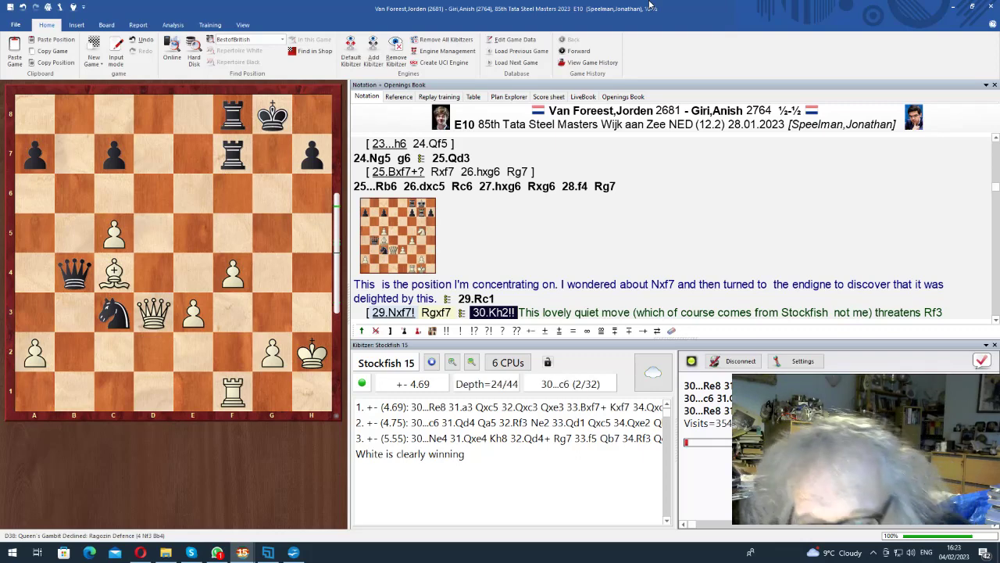
Follow 30...Re8 31.a3!! Qxa3 to 32.Rf3 in the 29.Nxf7! sideline.
key(Right)
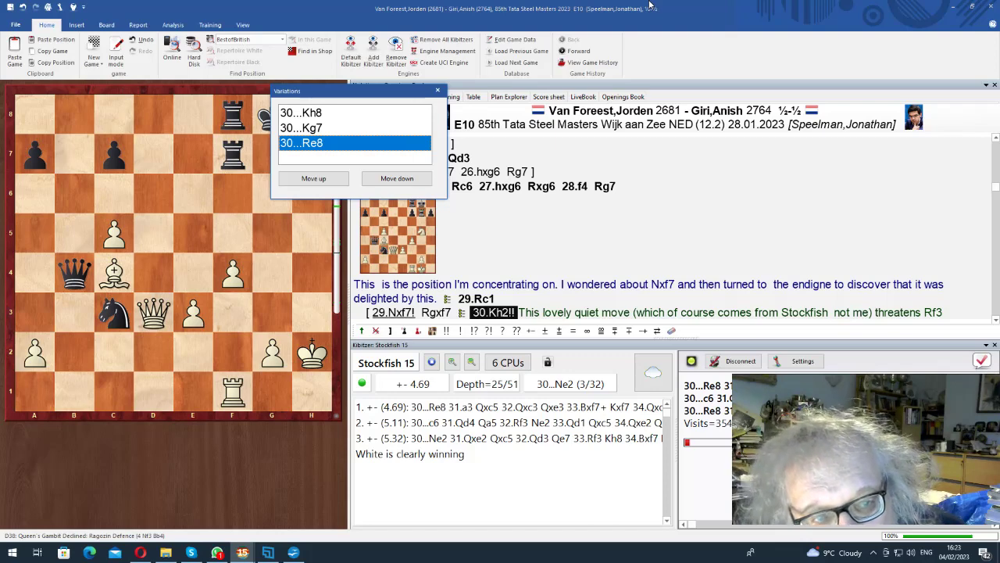
key(Return)
key(Right)
key(Return)
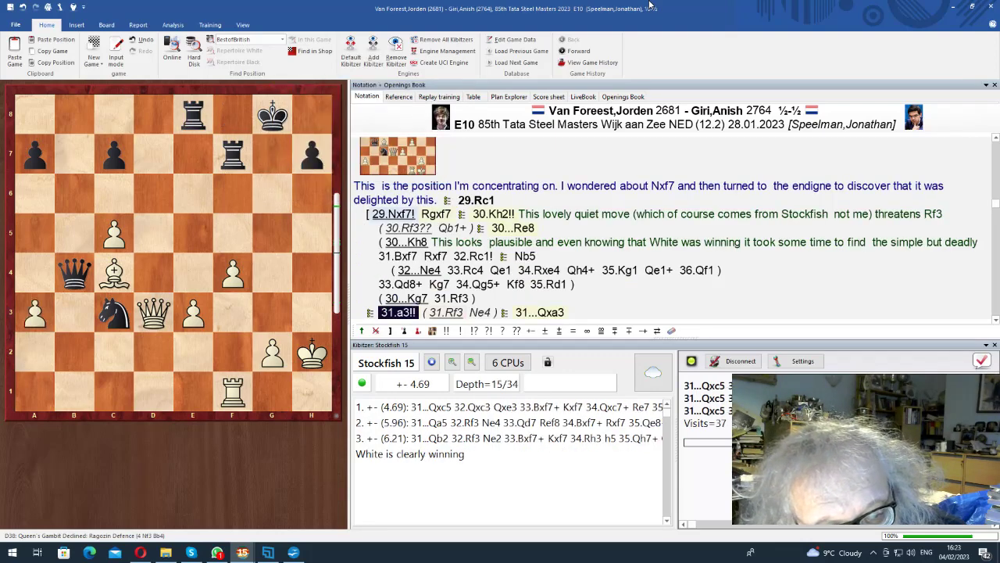
key(Right)
key(Return)
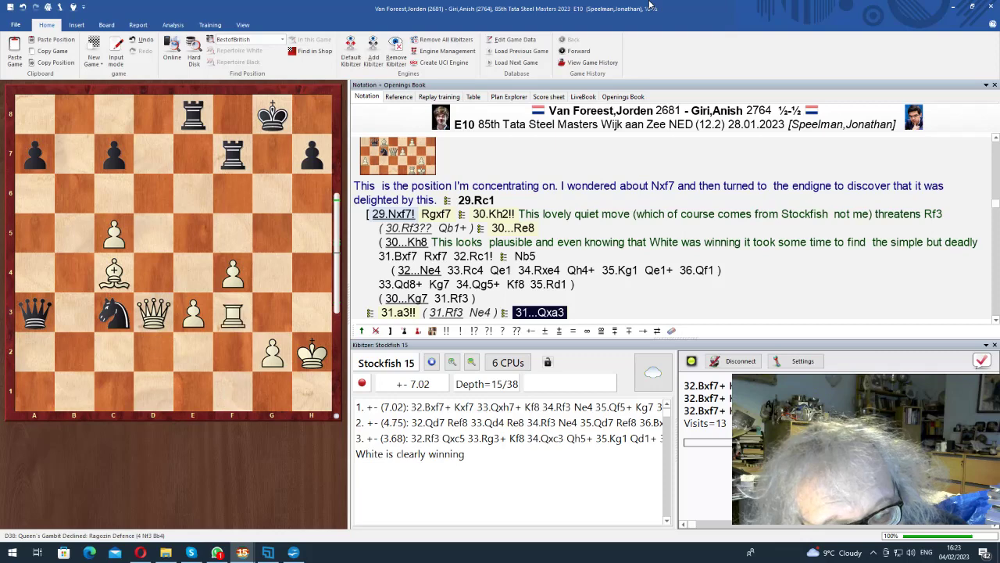
key(Right)
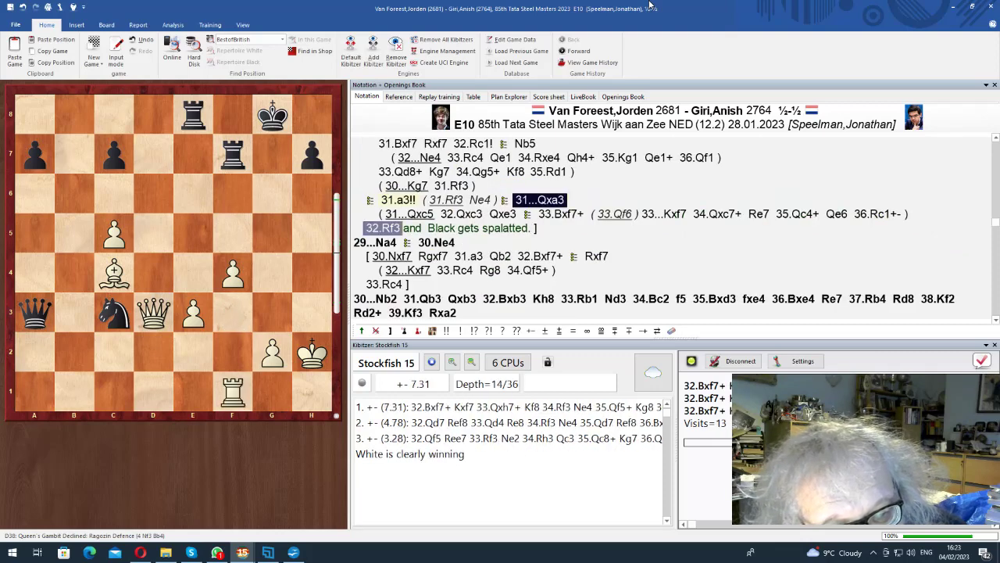
key(Right)
key(Escape)
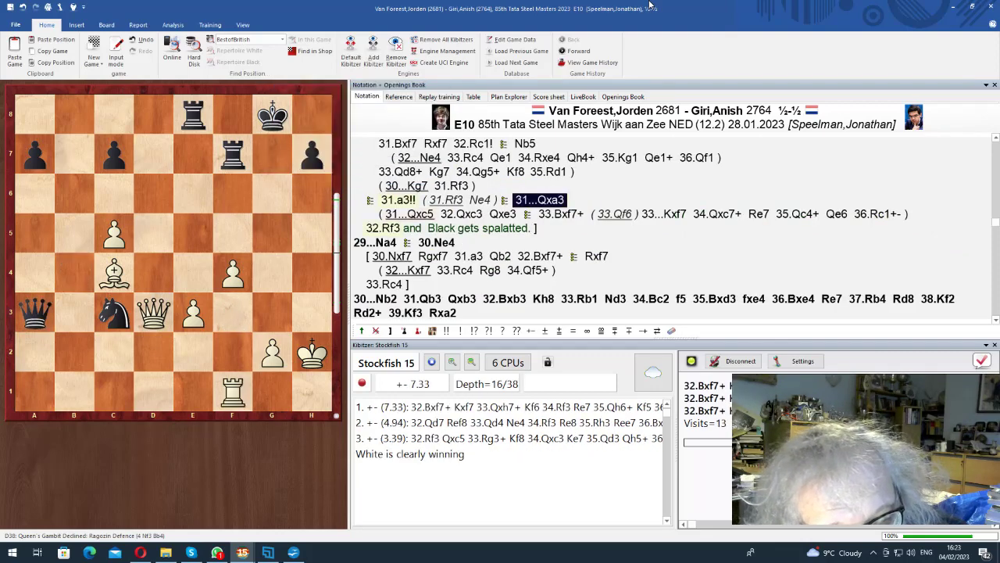
key(Right)
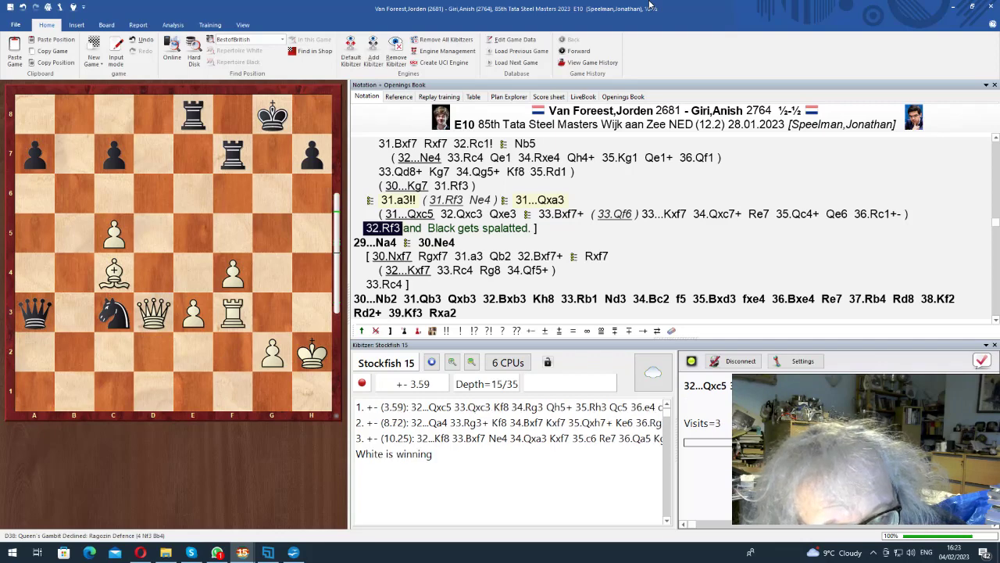
Go back to 31.a3!! and play through the alternative 31...Qxc5 32.Qxc3 Qxe3 to 33.Bxf7+.
key(Left)
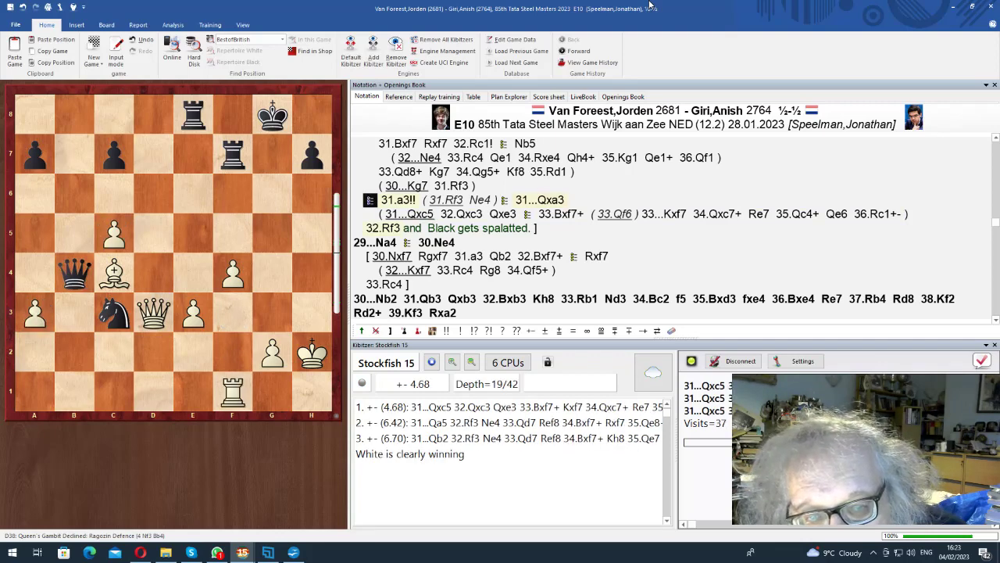
key(Left)
key(Right)
key(Escape)
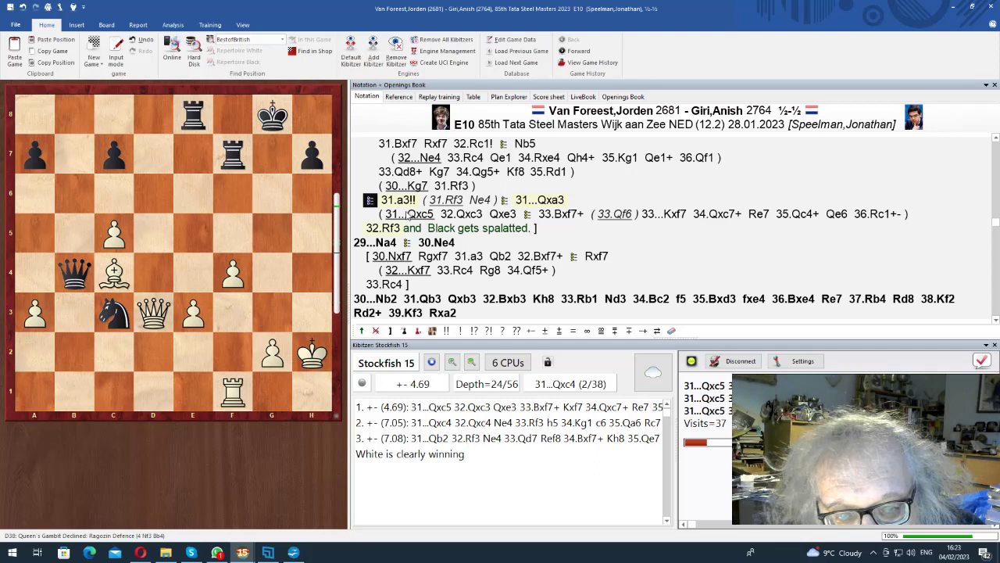
click(408, 213)
key(Right)
key(Right)
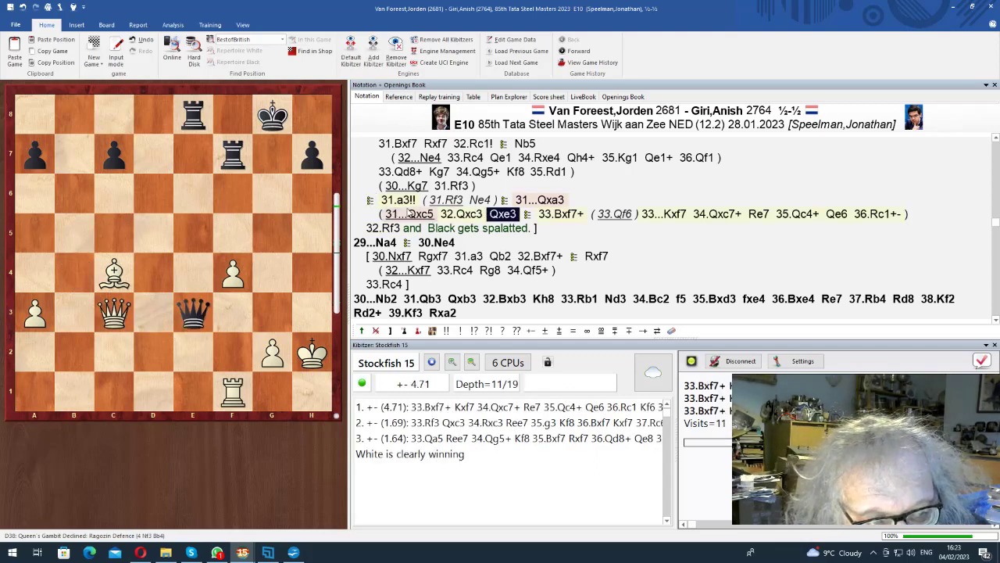
key(Right)
key(Return)
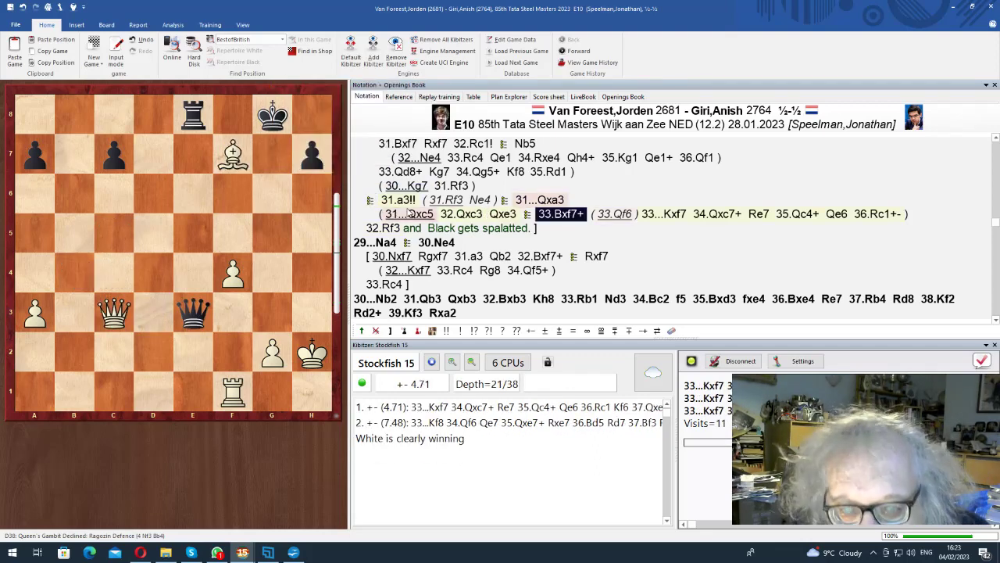
Show the 30...Kg7 31.Rf3 sideline and return to the position after 30.Kh2!!
key(Up)
key(Up)
key(Right)
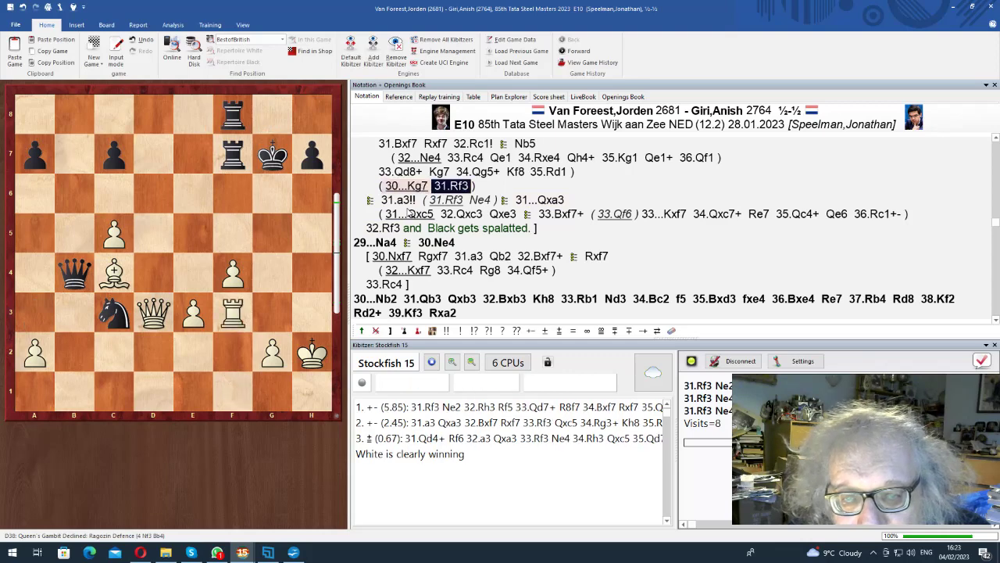
key(Left)
key(Left)
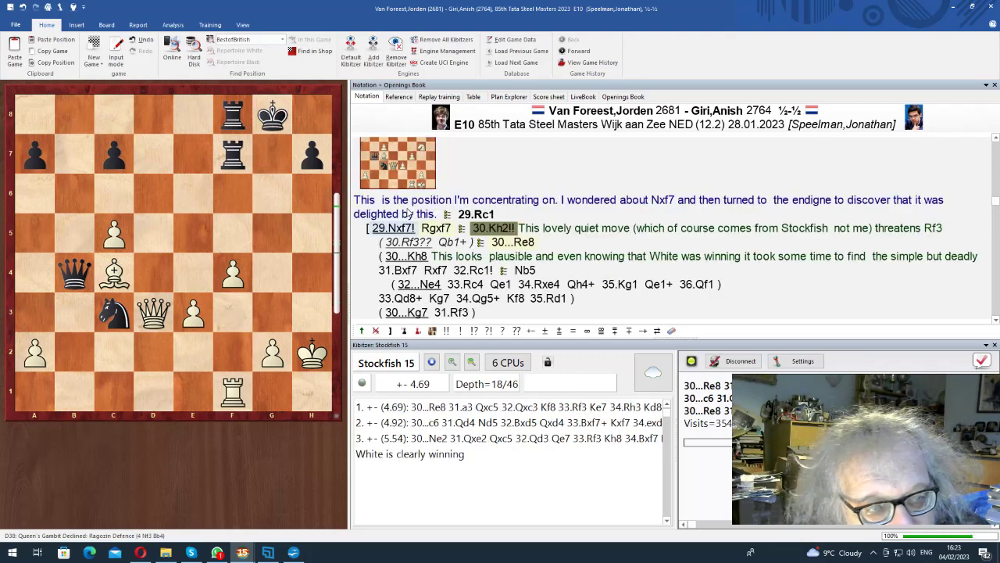
Choose the 30...Kh8 variation and play through 31.Bxf7 Rxf7 to 32.Rc1!
key(Right)
key(Up)
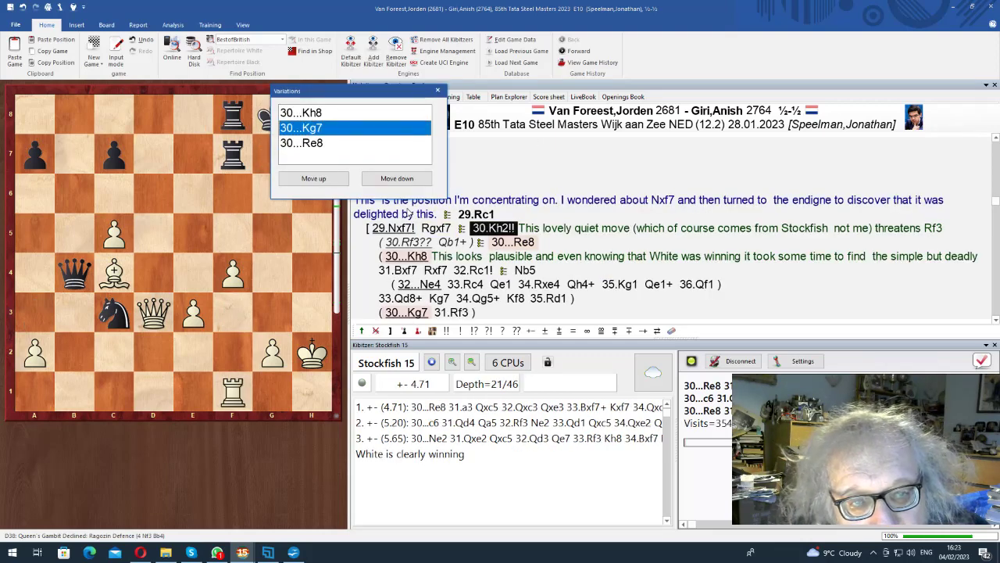
key(Up)
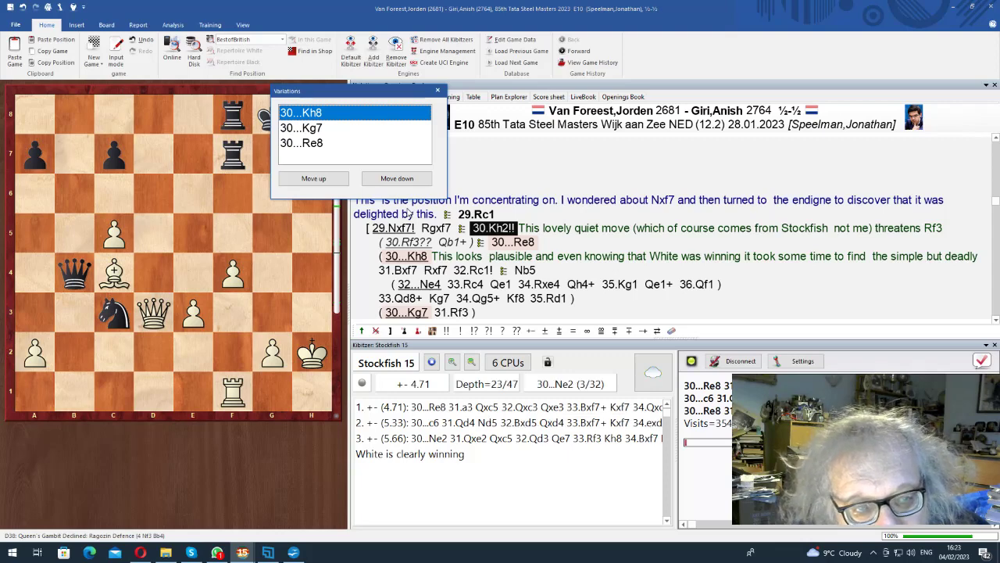
key(Return)
key(Right)
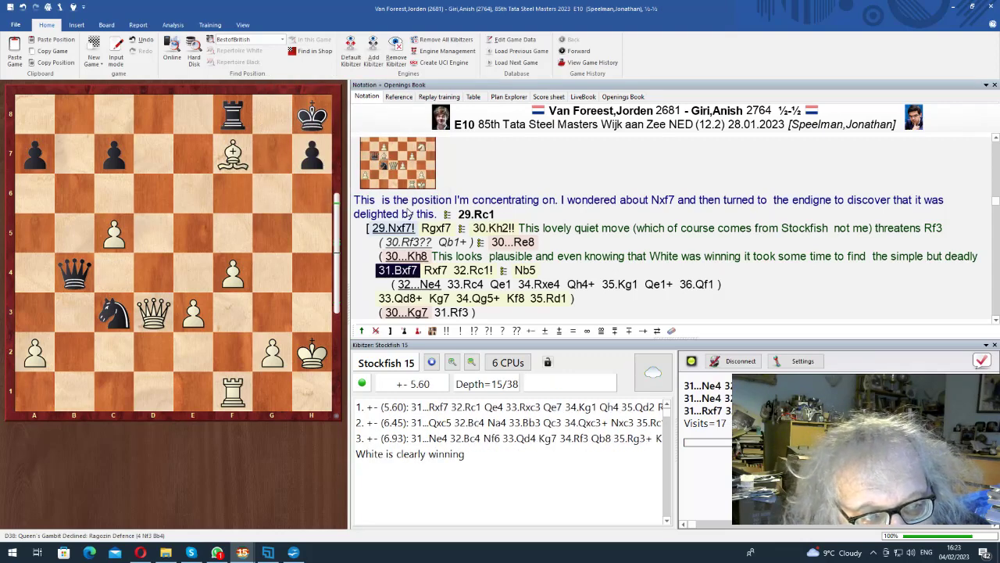
key(Right)
key(Right)
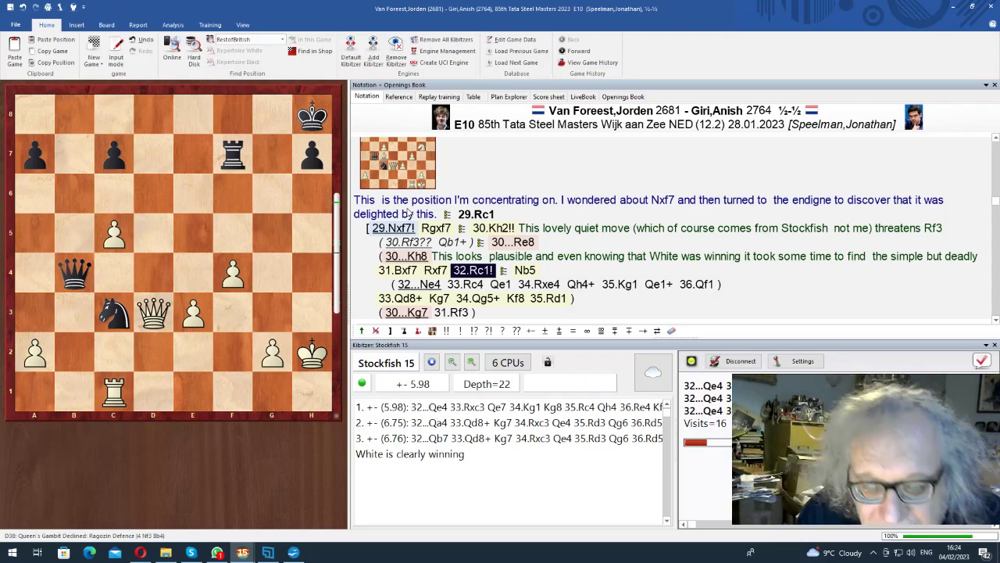
Play through the 32...Ne4 sideline with 33.Rc4 Qe1 34.Rxe4 Qh4+ to 35.Kg1.
key(Right)
key(Return)
key(Right)
key(Right)
key(Right)
key(Right)
key(Right)
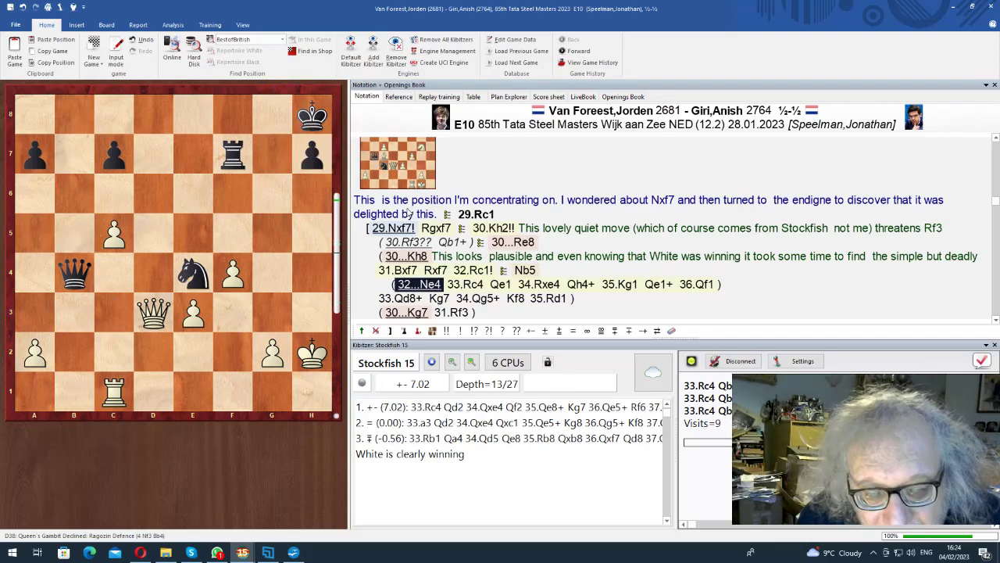
key(Right)
key(Right)
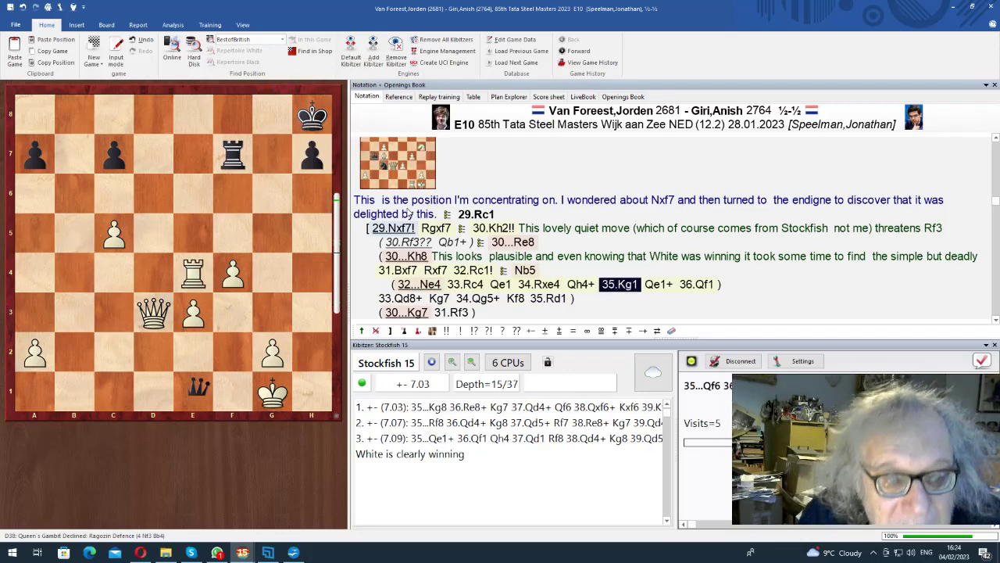
Step back to 33.Rc4 to review Black's reply, and return to the position after 32.Rc1!
key(Left)
key(Left)
key(Left)
key(Left)
key(Left)
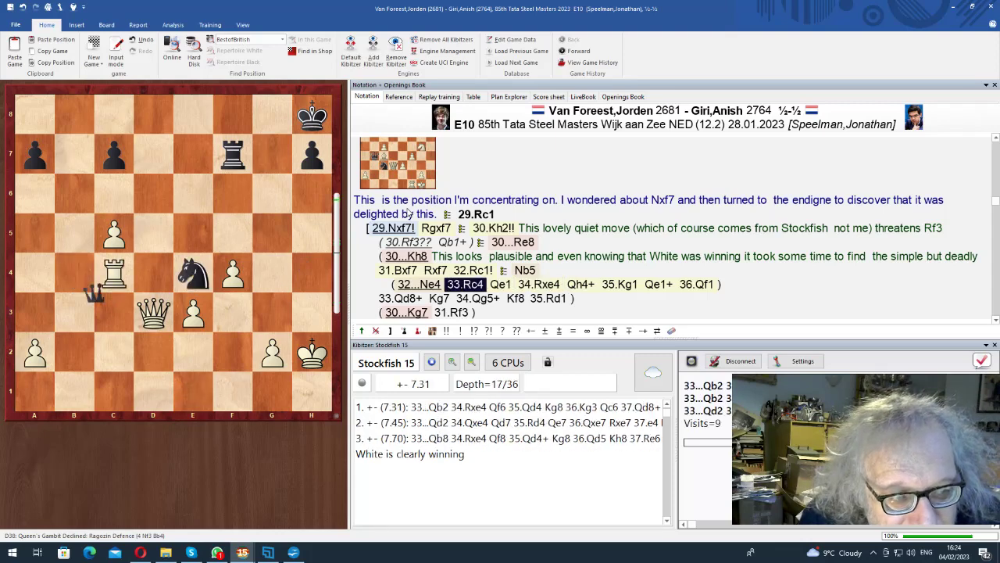
key(Right)
key(Left)
key(Left)
key(Left)
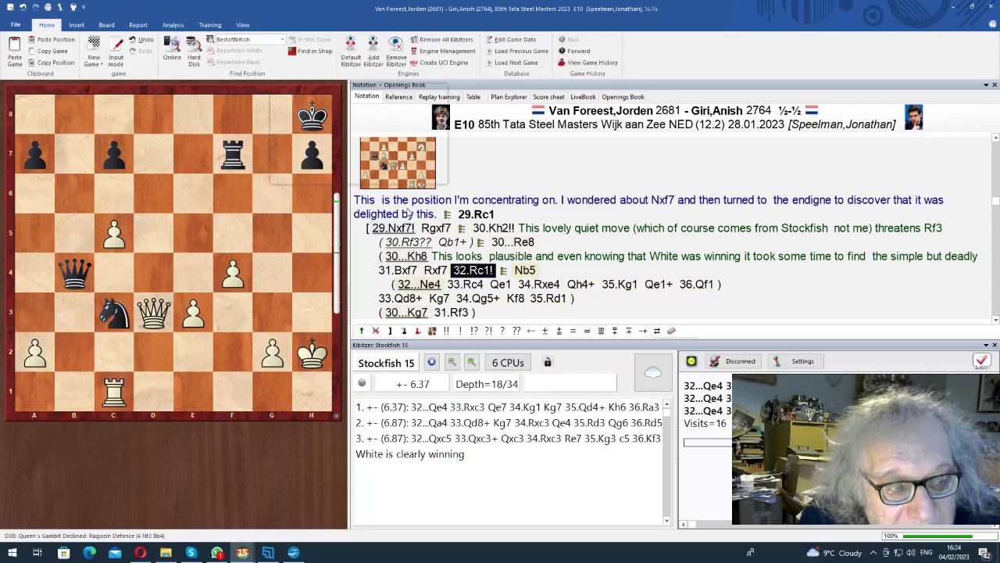
Play through 32...Nb5 33.Qd8+ Kg7 34.Qg5+ Kf8 to 35.Rd1.
key(Right)
key(Right)
key(Right)
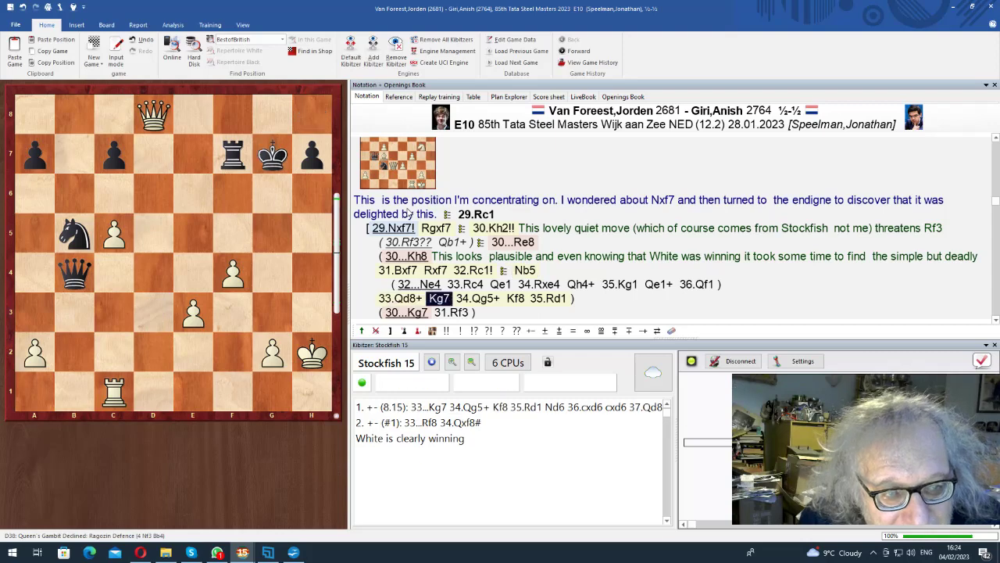
key(Right)
key(Right)
key(Right)
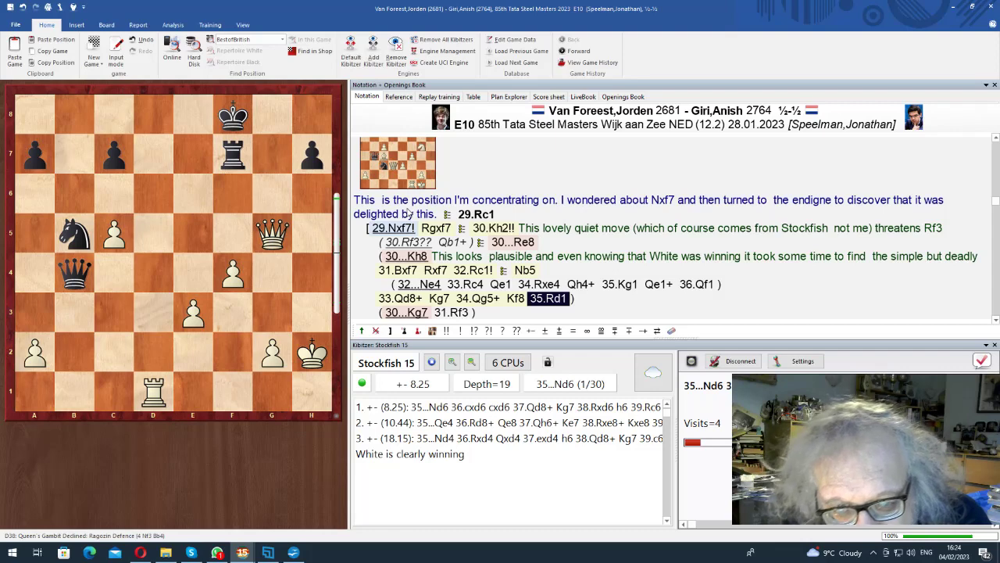
Show the 31.a3!! Qxa3 continuation of the 30...Re8 line.
key(Right)
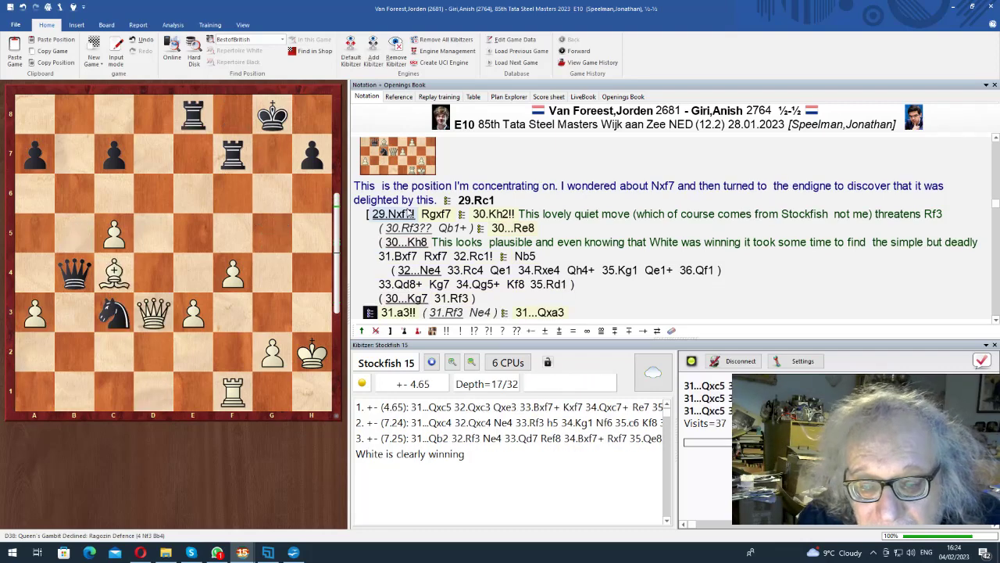
key(Right)
key(Escape)
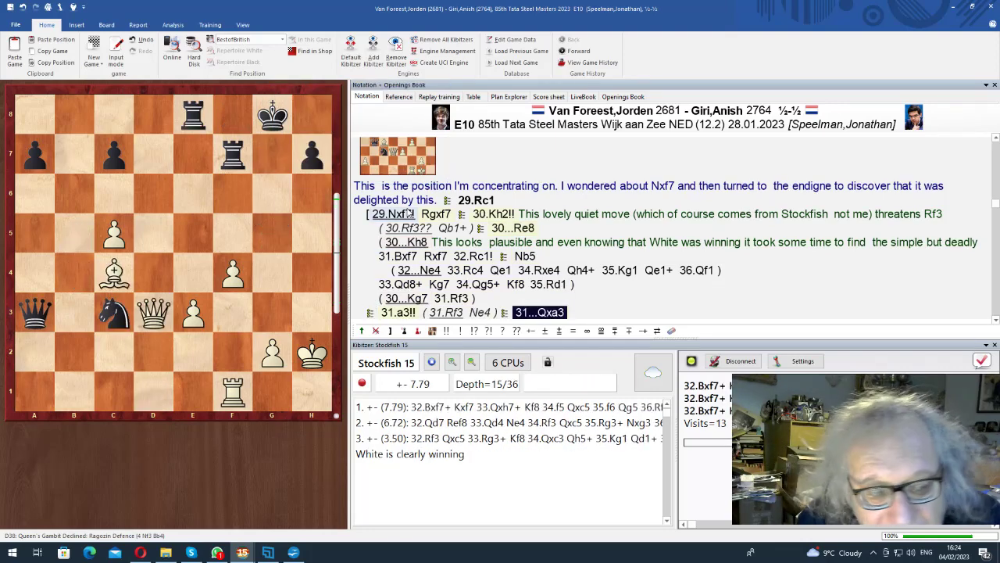
Step back through the 30...Kh8 sideline and return to the main-line position after 28...Rg7.
key(Left)
key(Left)
key(Left)
key(Left)
key(Left)
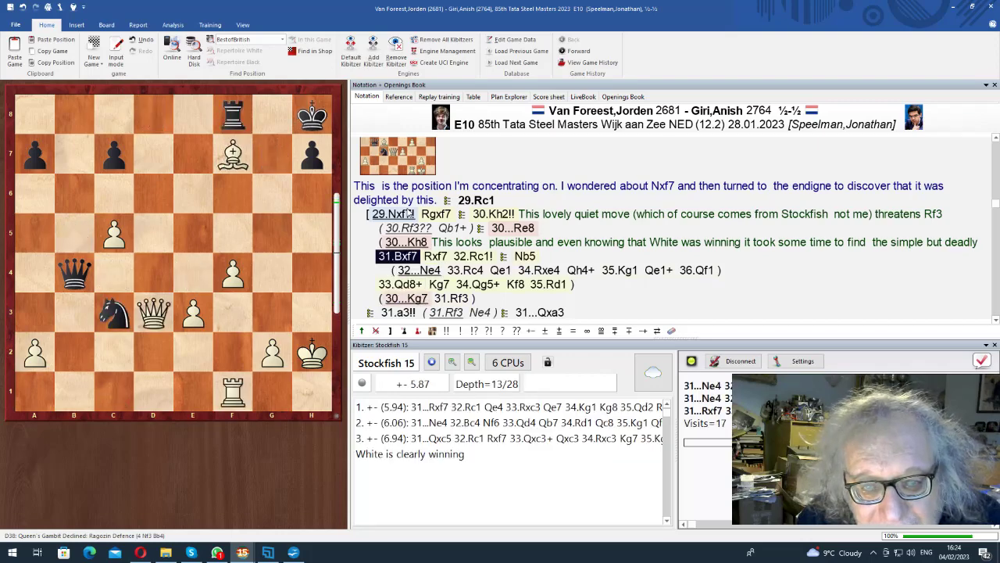
key(Right)
key(Right)
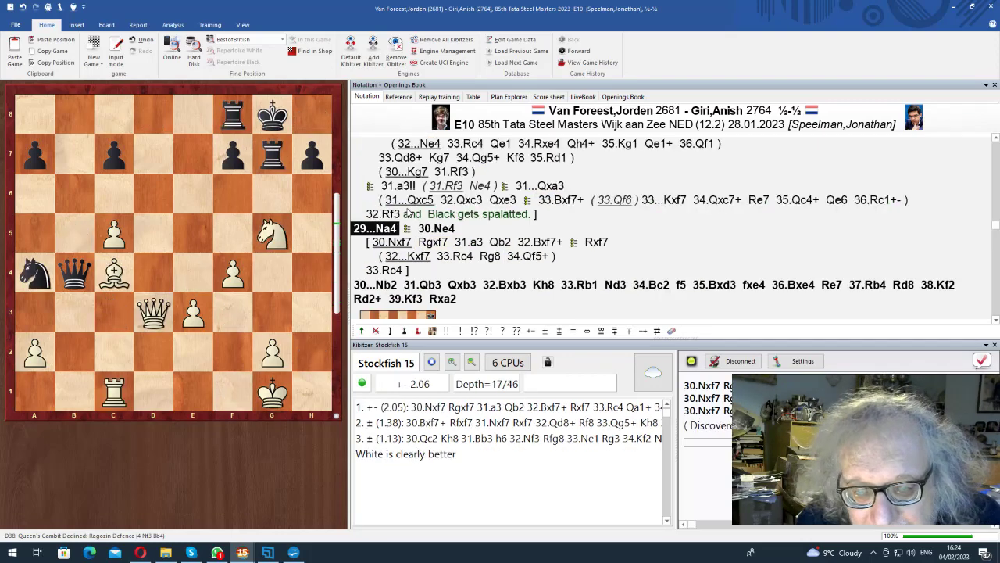
key(Left)
key(Left)
key(Left)
key(Left)
key(Left)
key(Left)
key(Left)
key(Left)
key(Left)
key(Left)
key(Left)
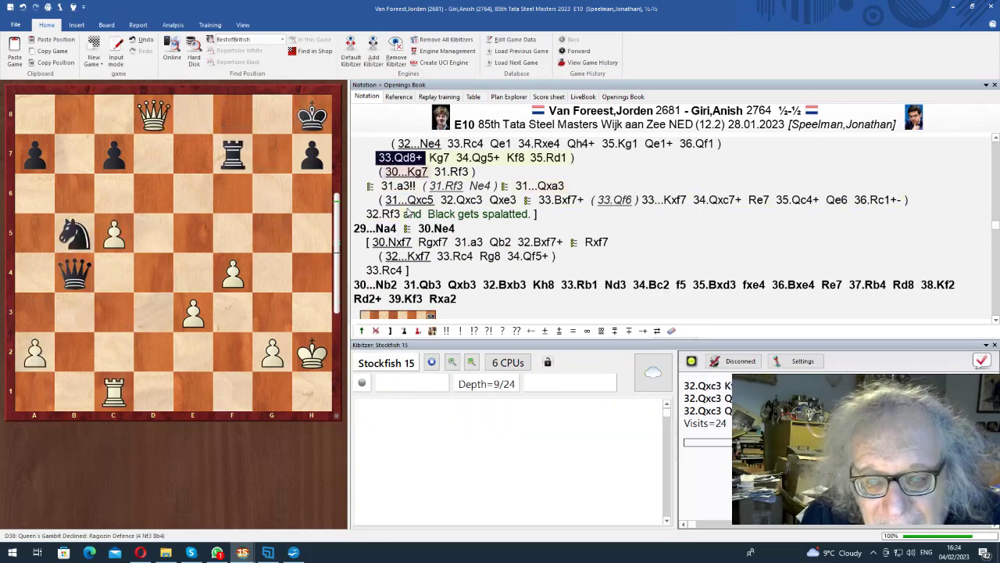
key(Right)
key(Right)
key(Right)
key(Right)
key(Right)
key(Right)
key(Right)
key(Right)
key(Right)
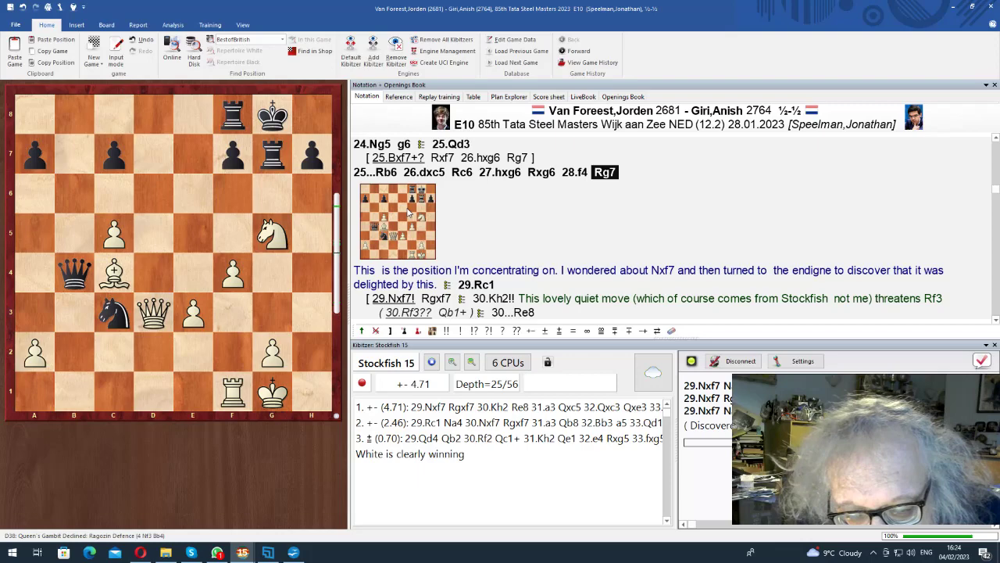
Reopen the Van Foreest–Giri game from the list at the diagram after 28...Rg7 and start the Stockfish 15 kibitzer.
key(Escape)
key(Return)
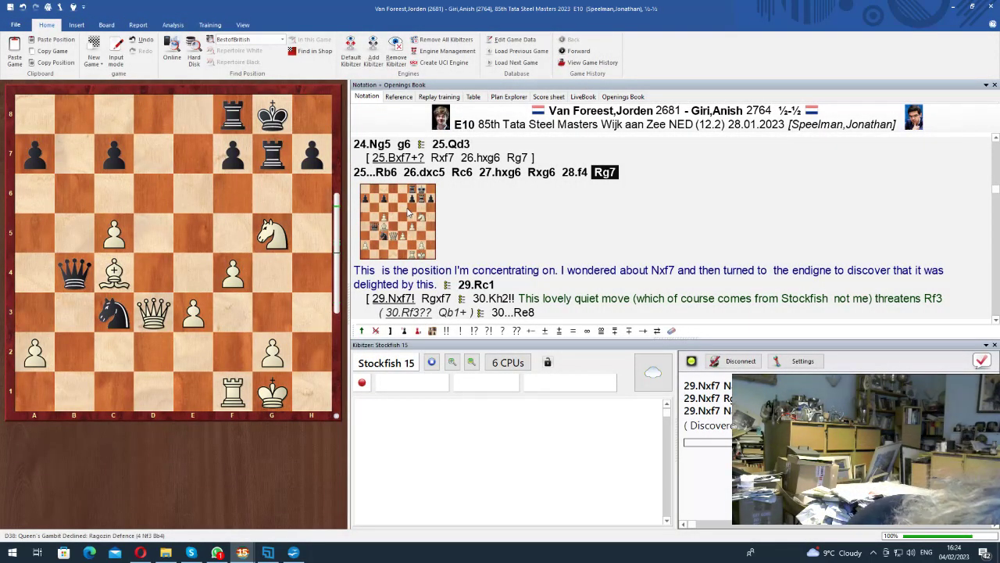
key(ctrl+s)
key(Return)
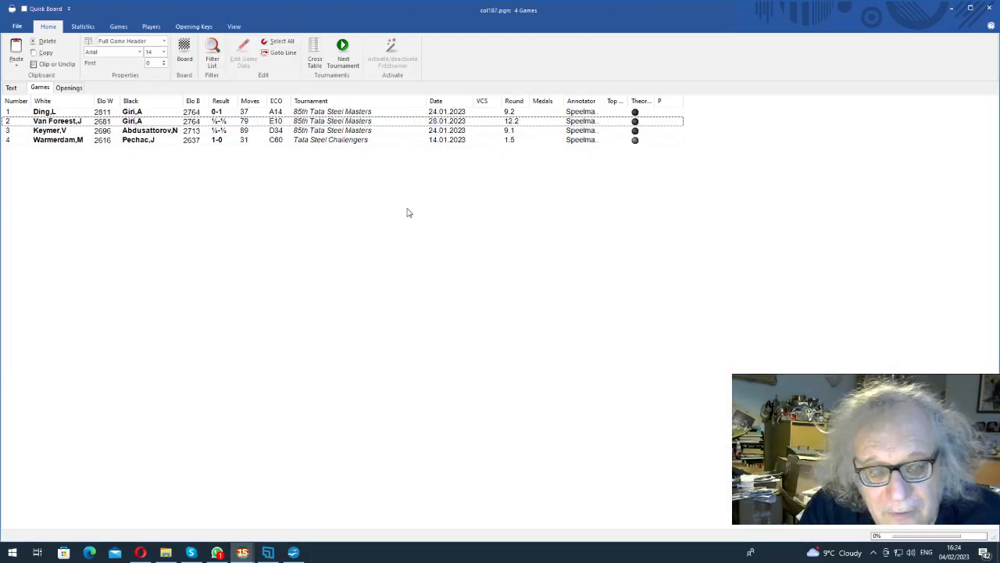
key(Return)
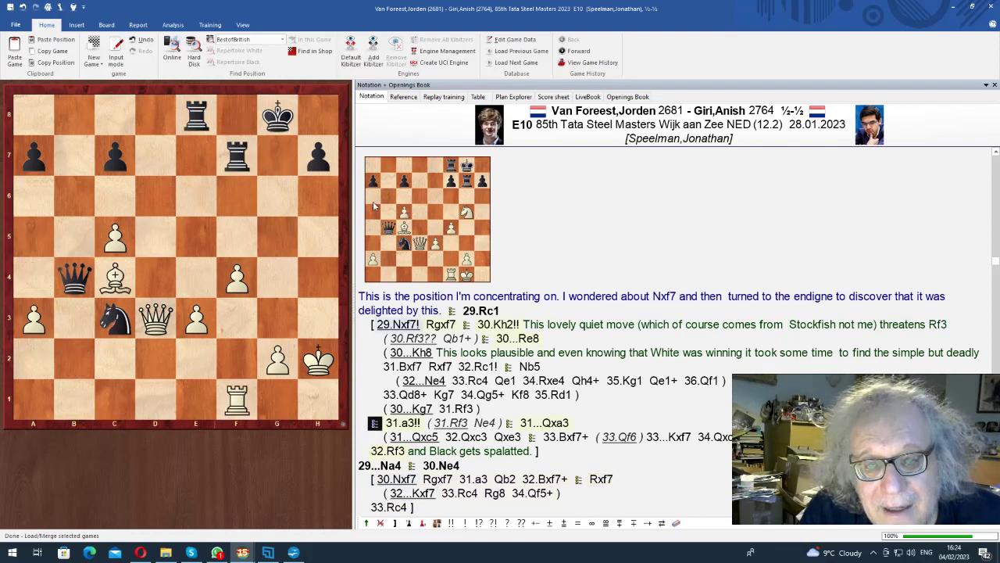
click(404, 242)
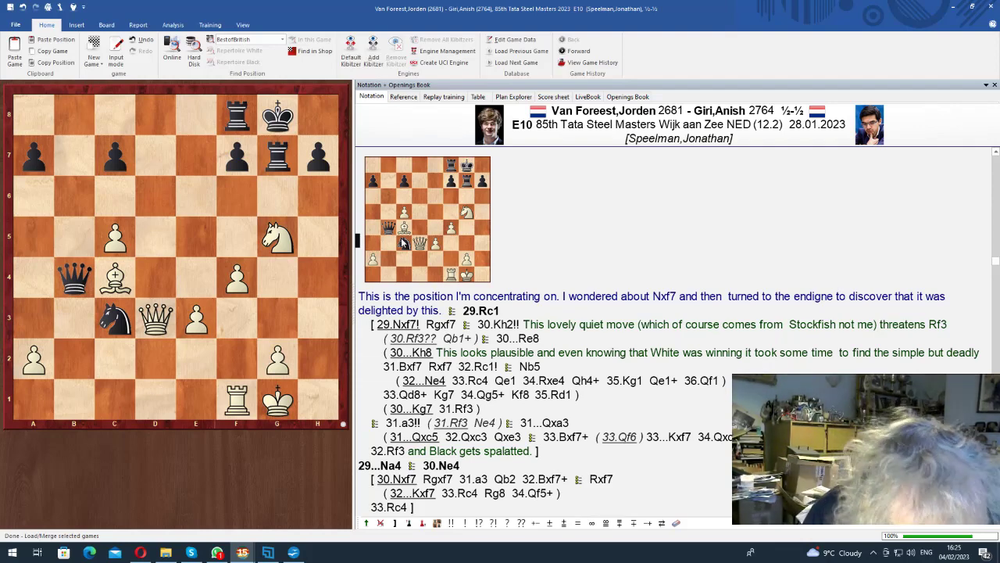
key(alt)
key(alt+F2)
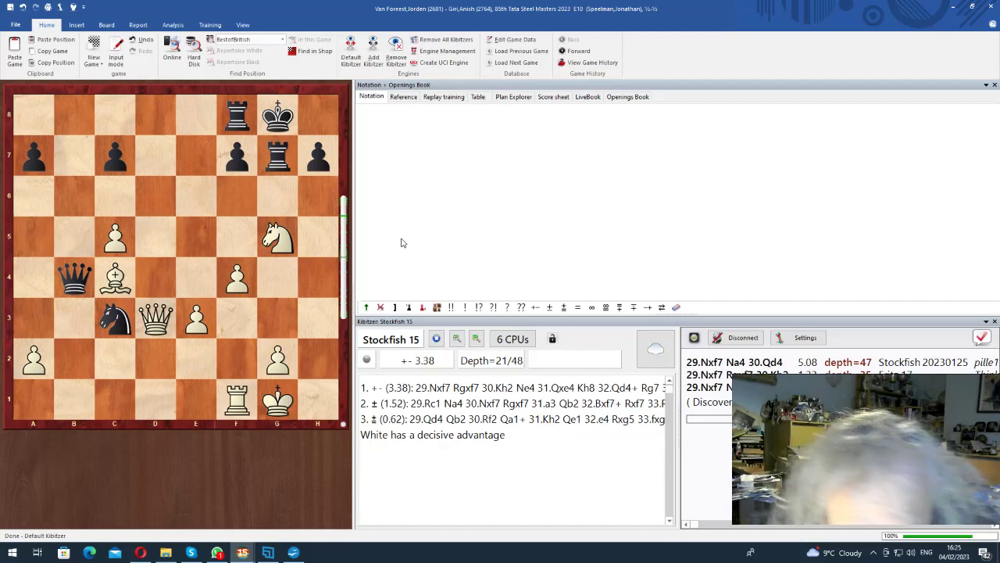
Close the Van Foreest–Giri game and open Keymer–Abdusattorov from the games list.
key(Escape)
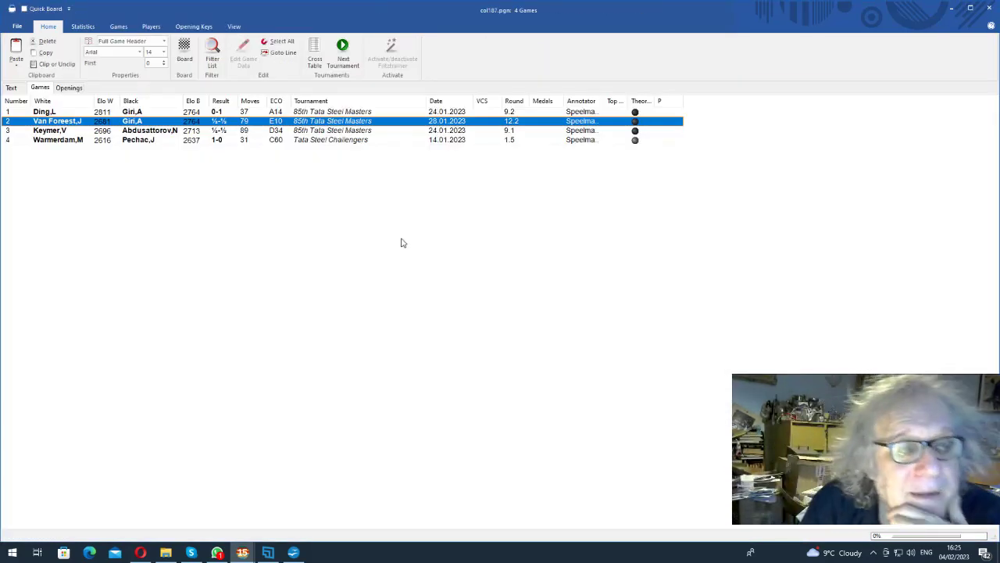
key(Down)
key(Return)
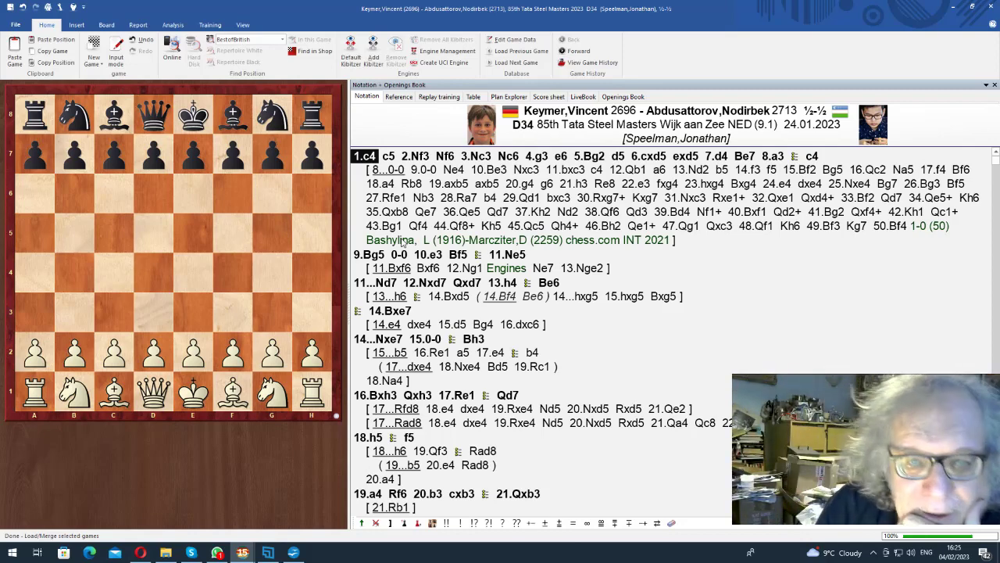
Skim the Keymer–Abdusattorov opening notation, including the 8...0-0 sideline, as far as 20.a4 in the 18...h6 variation.
key(Down)
key(Down)
key(Down)
key(Down)
key(Down)
key(Down)
key(Down)
key(Down)
key(Down)
key(Down)
key(Down)
key(Down)
key(Down)
key(Down)
key(Down)
key(Down)
key(Down)
key(Down)
key(Down)
key(Down)
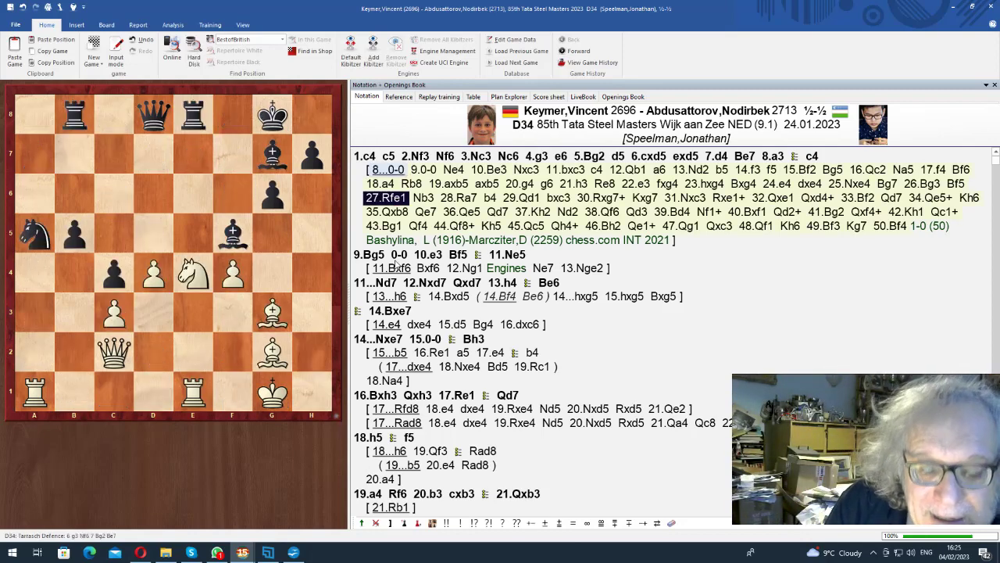
key(Down)
key(Down)
key(Down)
key(Down)
key(Down)
key(Down)
key(Down)
key(Down)
key(Down)
key(Down)
key(Down)
key(Down)
key(Down)
key(Down)
key(Down)
key(Down)
key(Down)
key(Down)
key(Down)
key(Down)
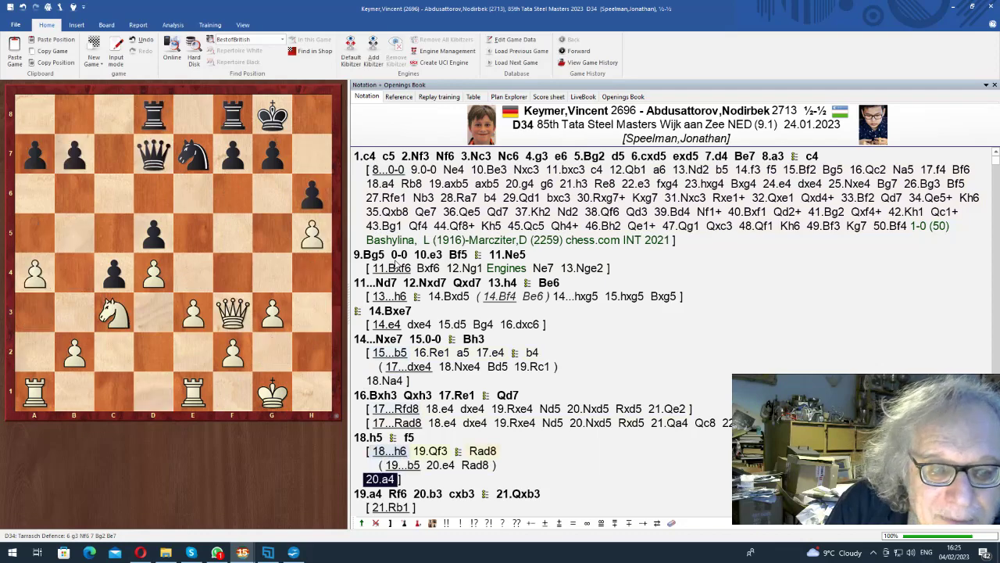
Find the annotated ending in the notation and show the diagram position after 33.Rxb6.
key(Up)
key(Up)
key(Up)
key(Up)
key(Up)
key(Up)
key(Up)
key(Up)
key(Up)
key(Up)
key(Up)
key(Up)
key(Up)
key(Up)
key(Up)
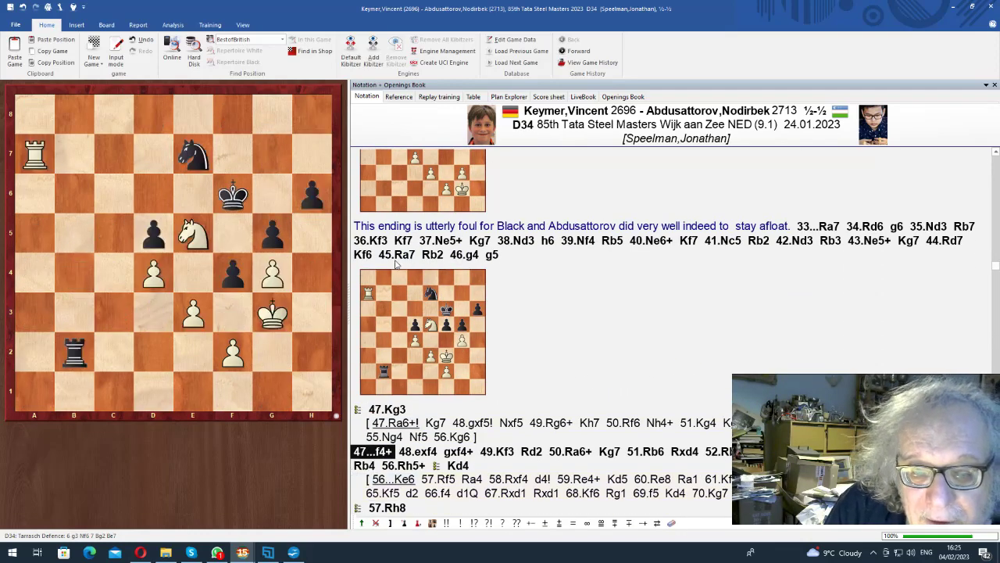
key(Down)
key(Down)
key(Down)
key(Down)
key(Down)
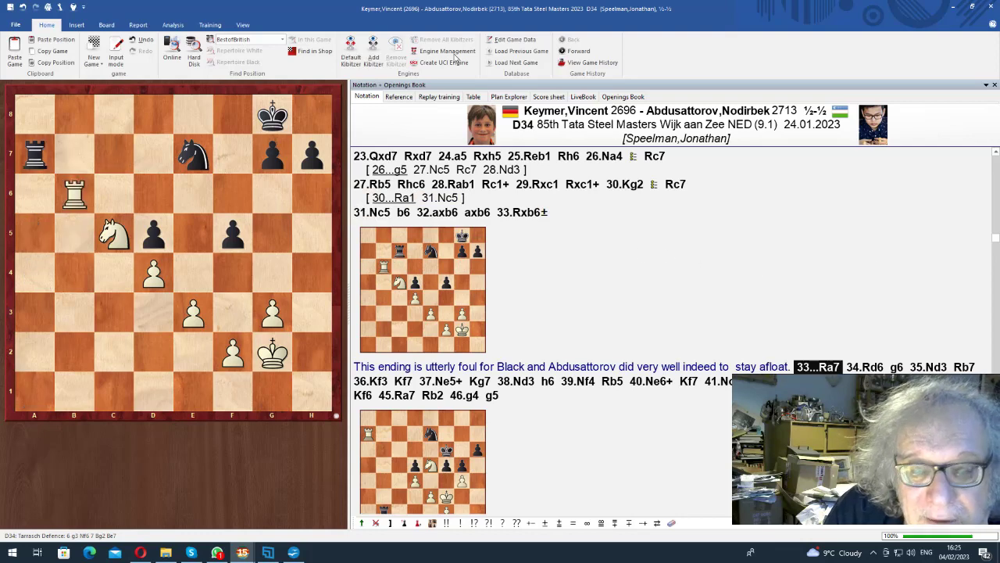
click(397, 293)
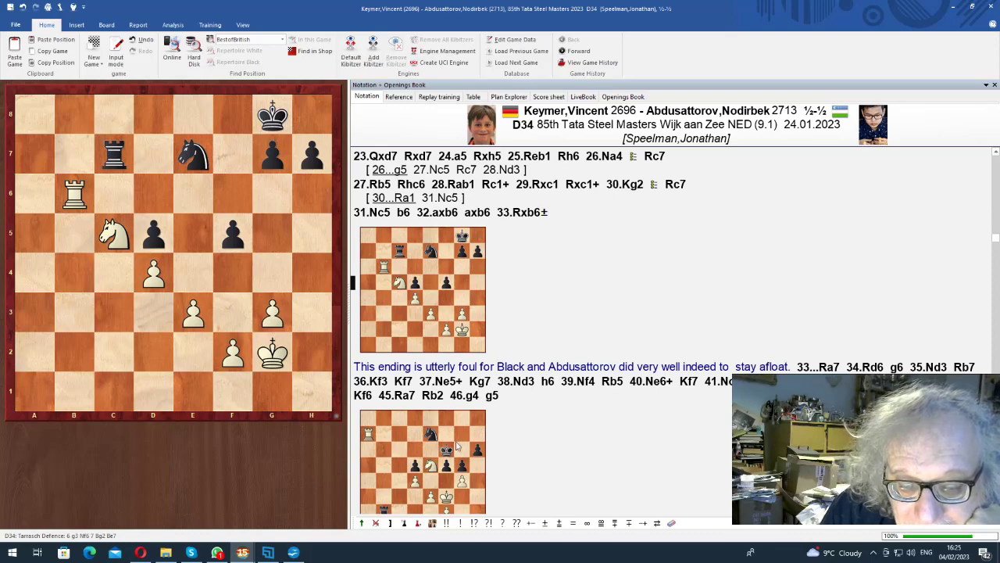
Look through the endgame notes after 46...g5 and show the tablebase diagram position after 72...Ra4.
click(403, 465)
scroll(402, 464, down, 20)
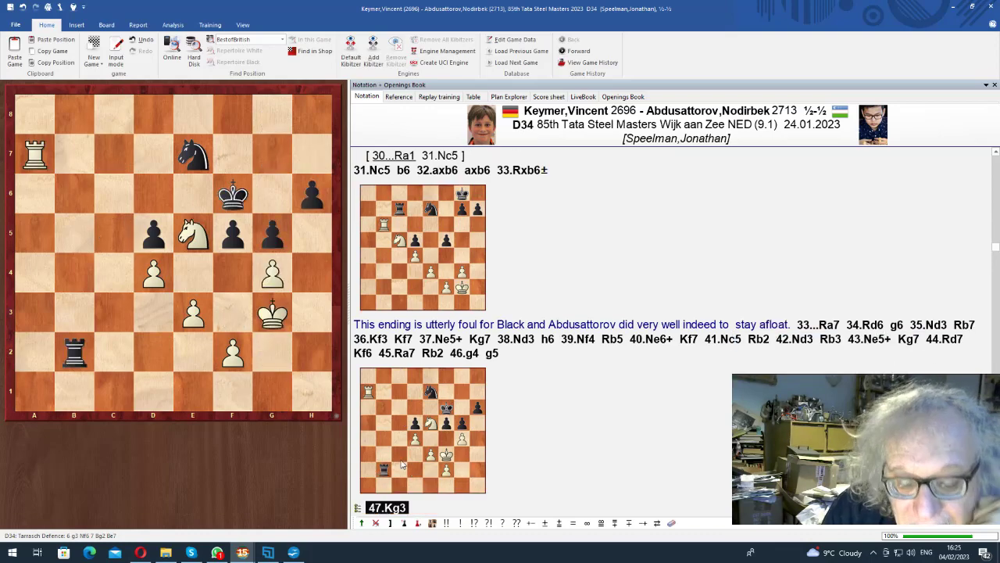
scroll(403, 464, down, 15)
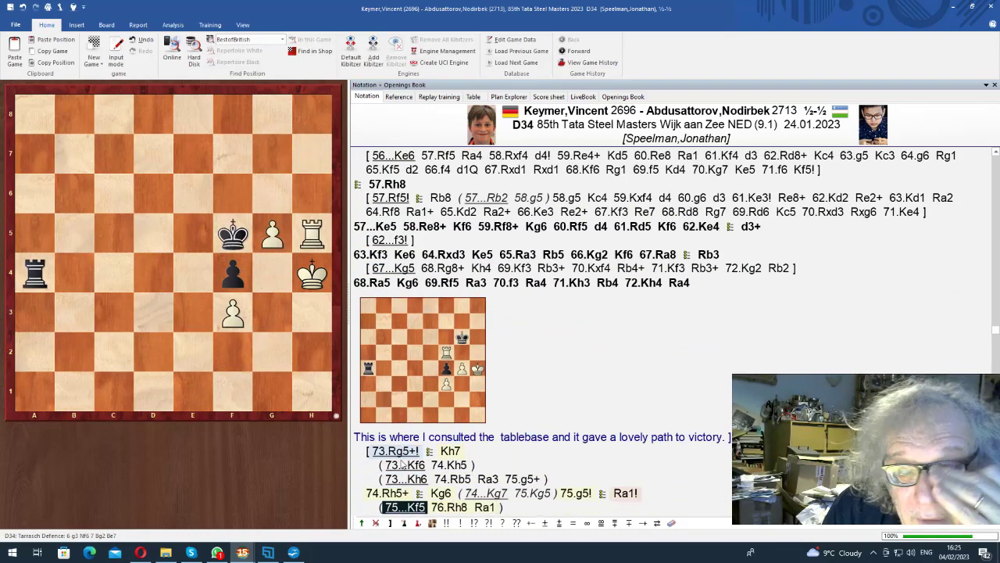
scroll(403, 464, down, 6)
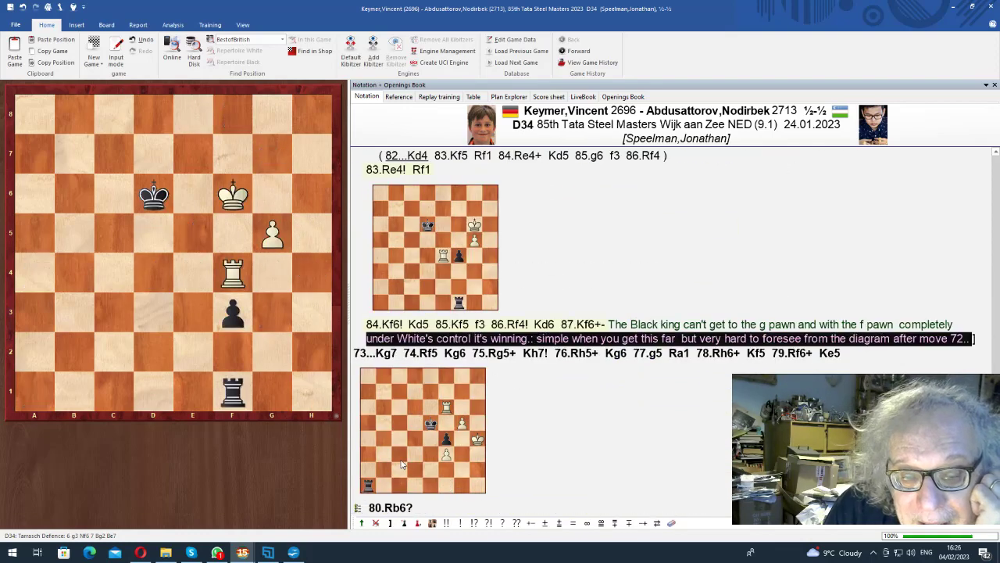
scroll(500, 391, up, 10)
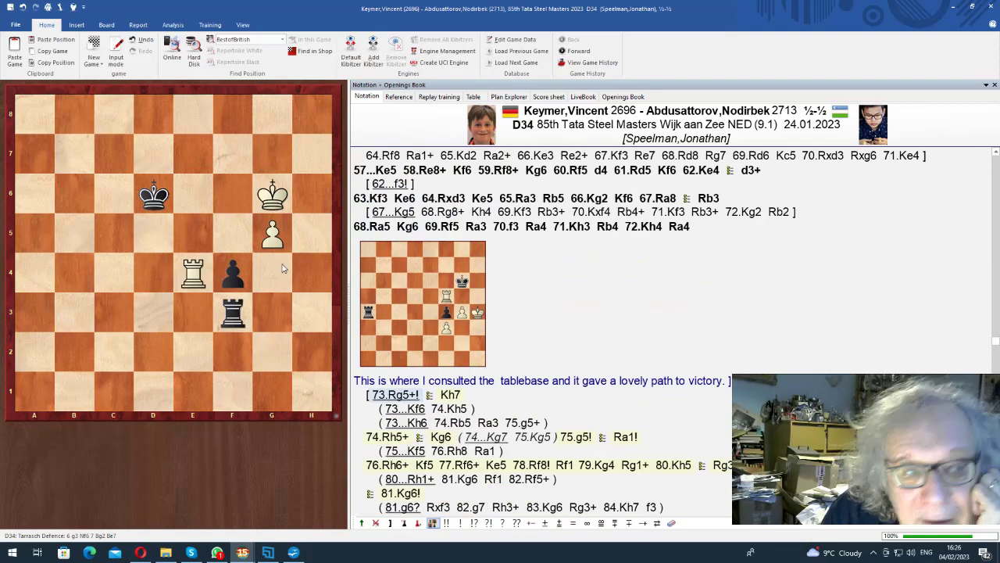
click(400, 295)
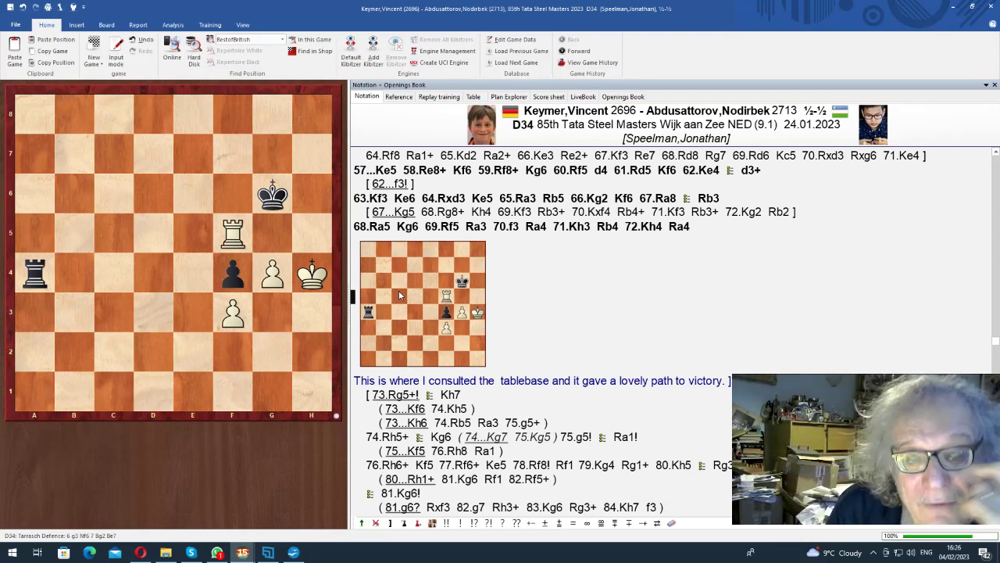
Choose the 73.Rg5+! variation from the position after 72...Ra4.
key(Right)
key(Return)
key(Left)
key(Right)
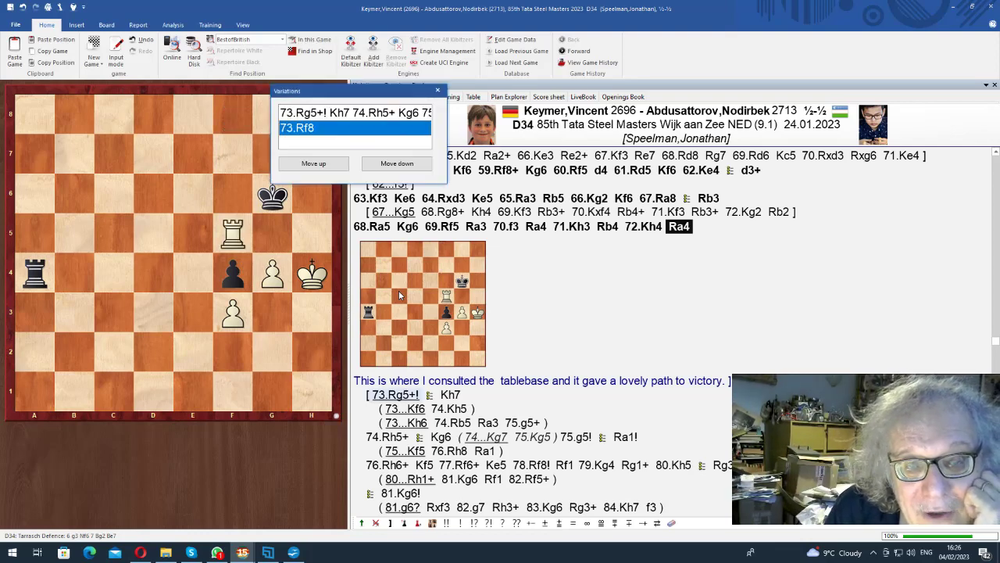
key(Up)
key(Return)
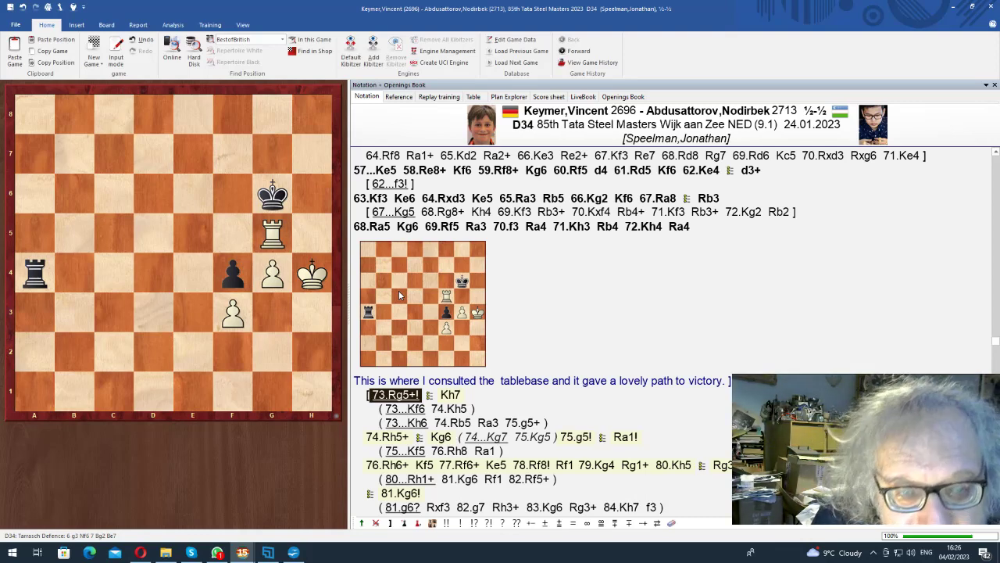
Play through 73...Kh7 74.Rh5+ Kg6 to 75.g5!
key(Right)
key(Return)
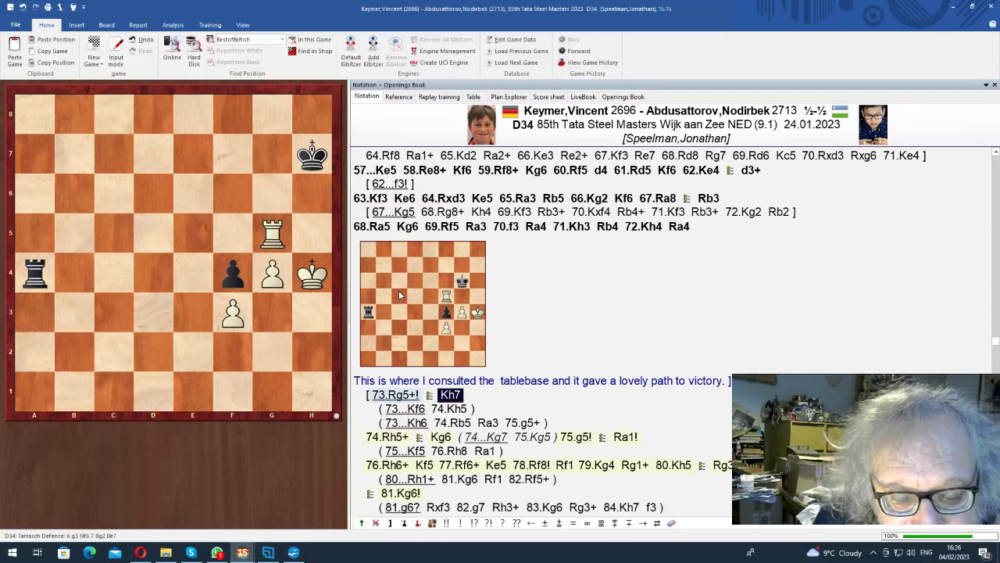
key(Right)
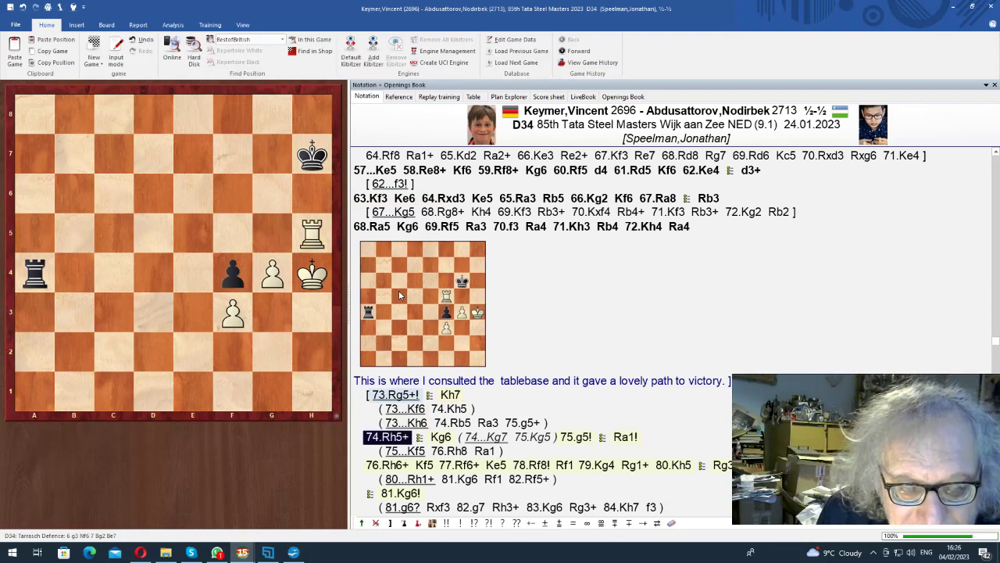
key(Right)
key(Return)
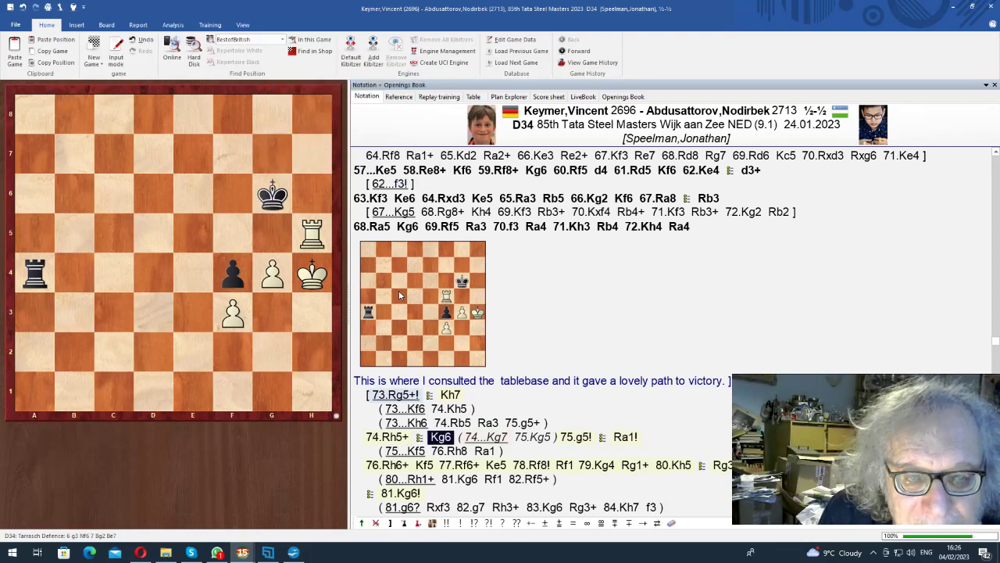
key(Right)
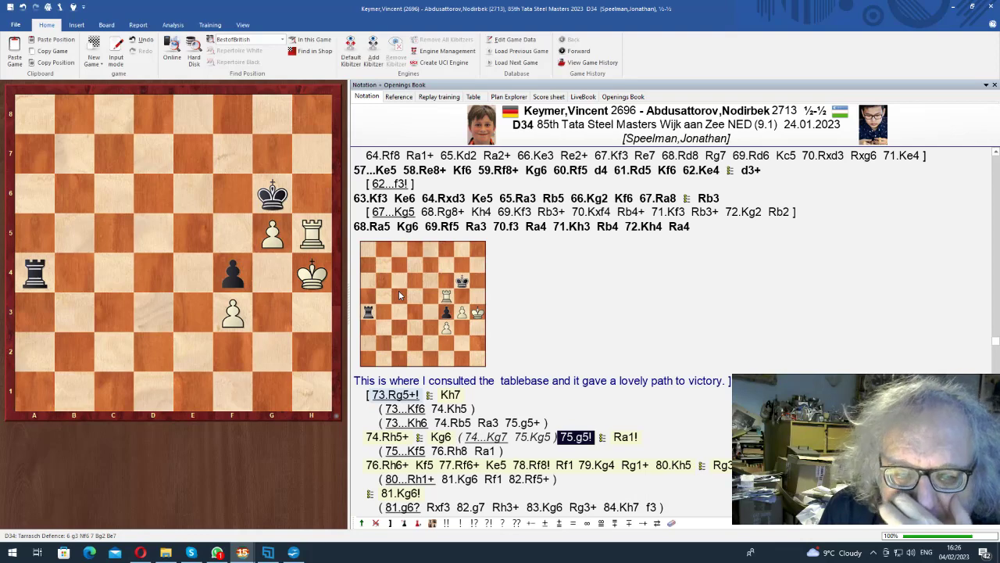
Choose 75...Ra1! and play through 76.Rh6+ Kf5 77.Rf6+ Ke5 78.Rf8! to 78...Rf1.
key(Right)
key(Return)
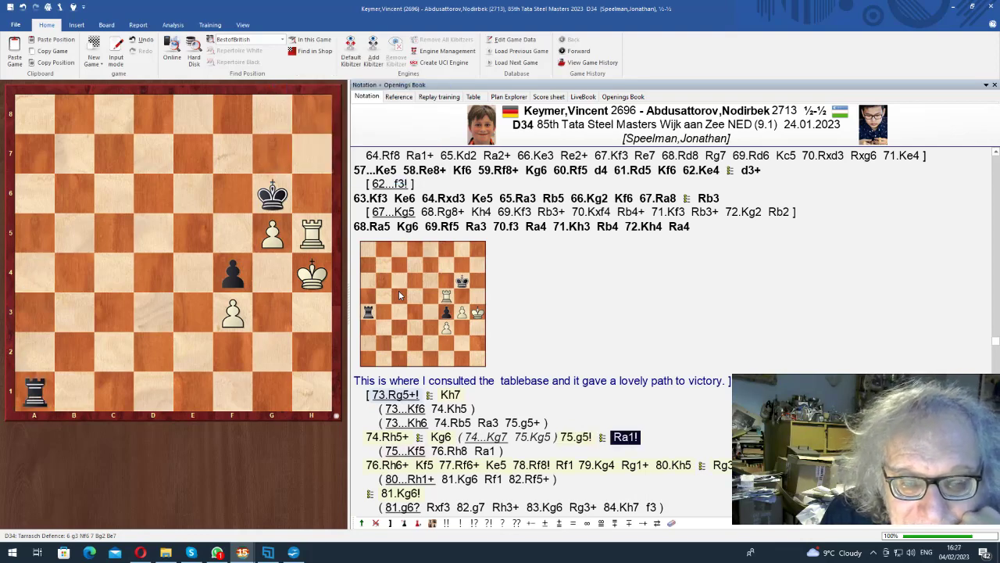
key(Right)
key(Right)
key(Right)
key(Right)
key(Right)
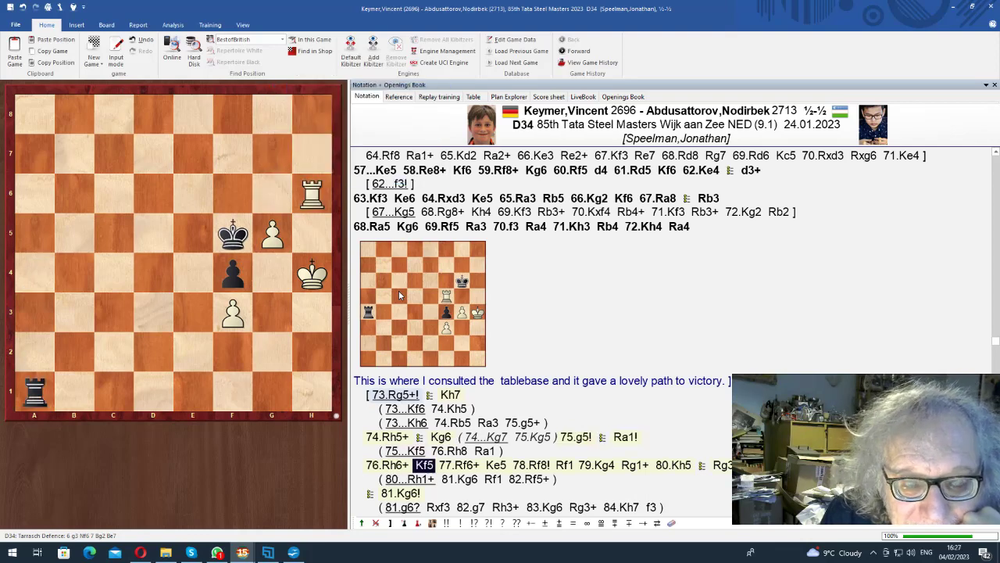
key(Right)
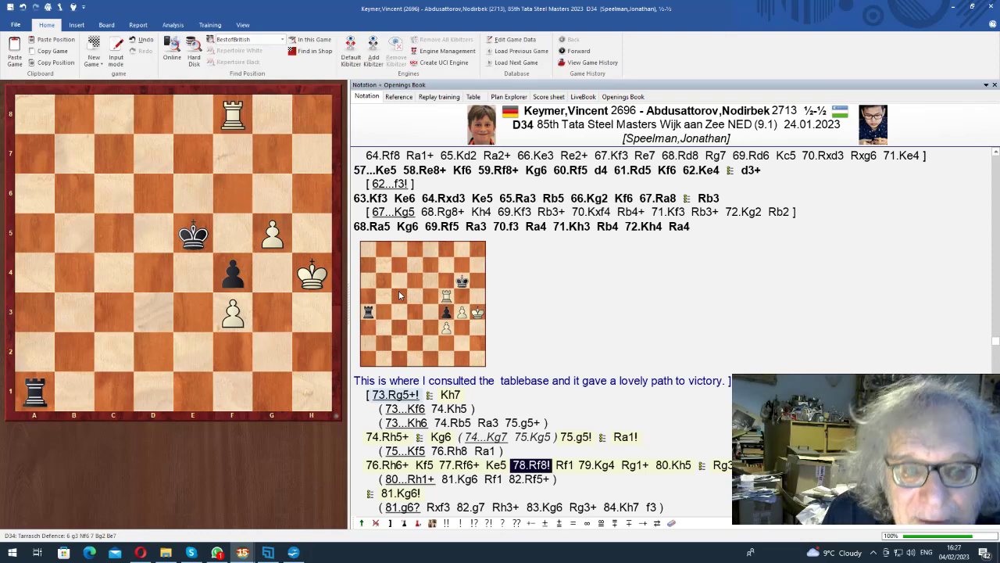
key(Right)
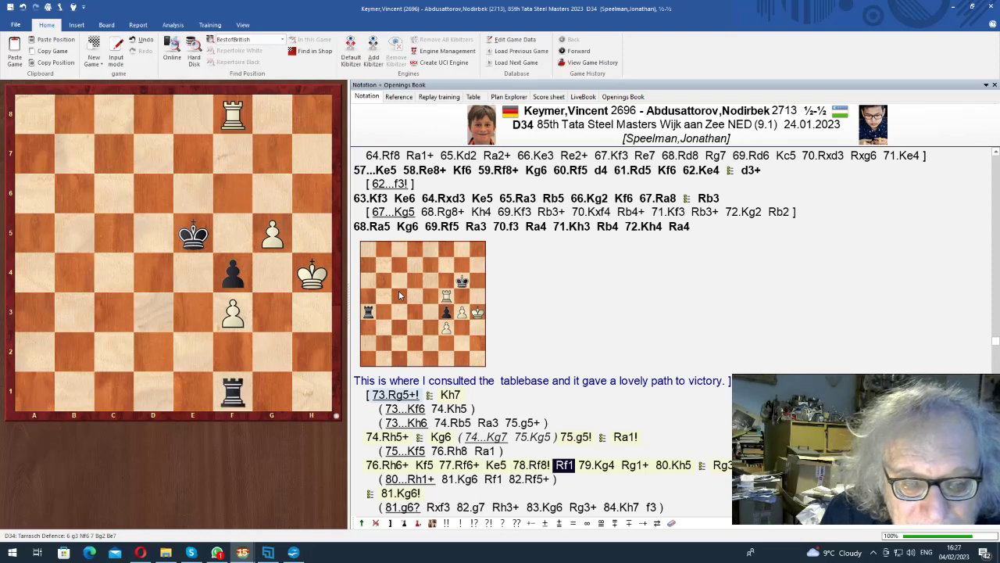
Play through 79.Kg4 Rg1+ 80.Kh5 and choose the continuation 80...Rg3 81.Kg6!
key(Right)
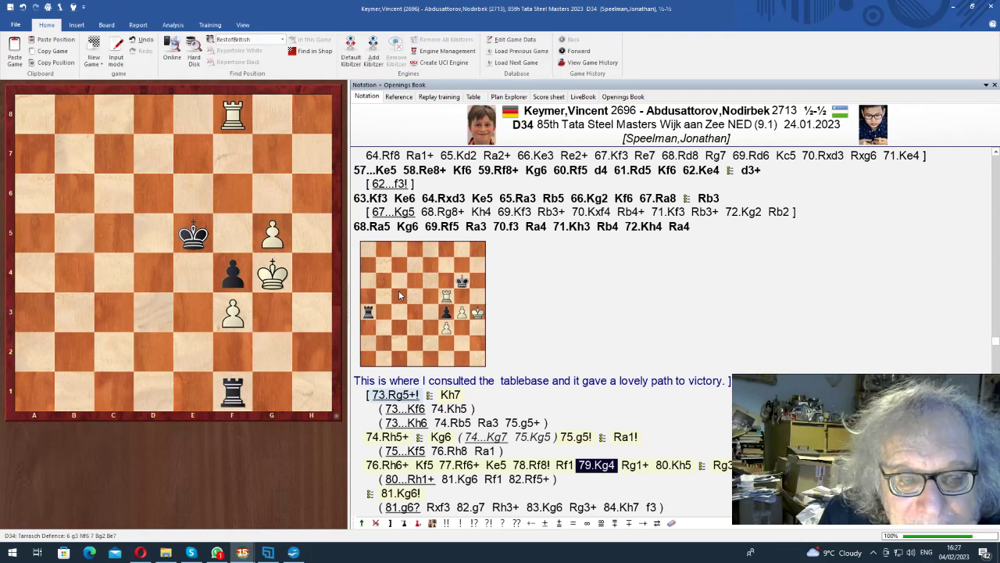
key(Left)
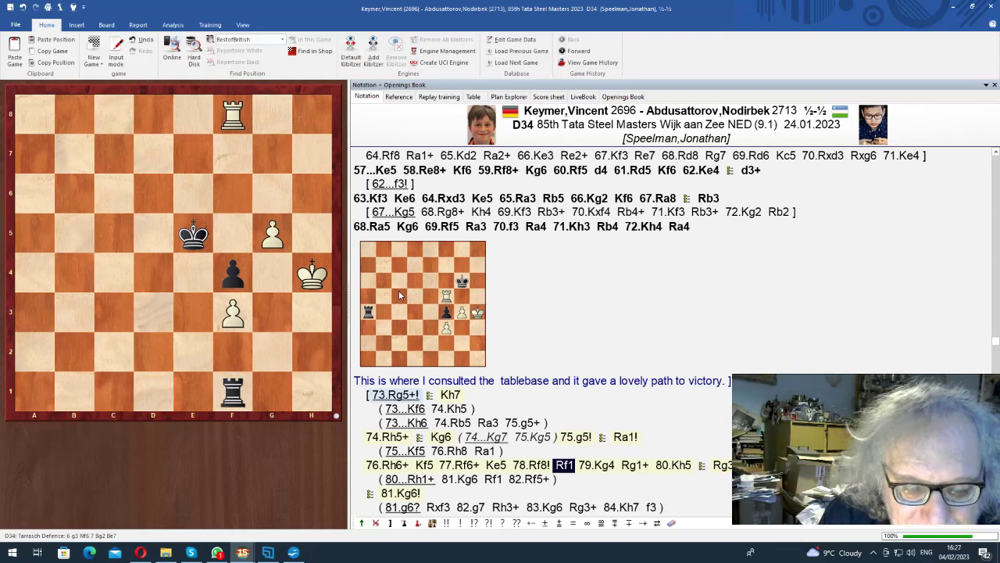
key(Right)
key(Right)
key(Right)
key(Right)
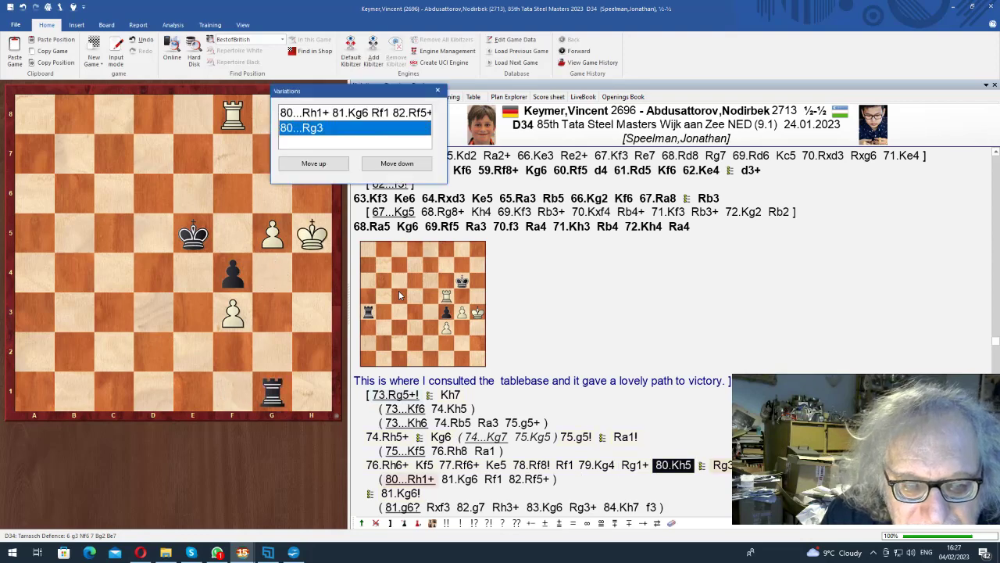
key(Return)
key(Right)
key(Return)
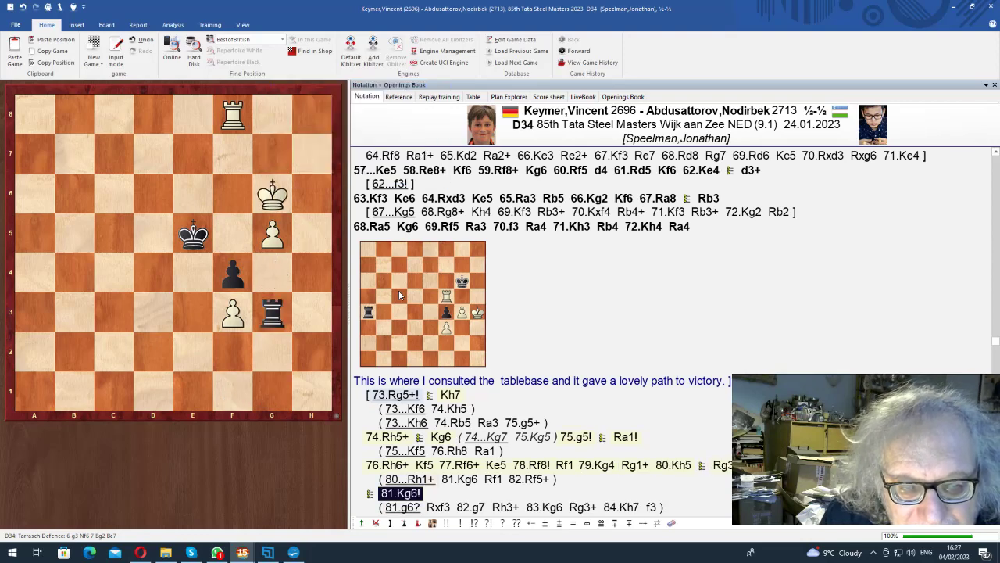
Play 81...Rxf3 82.Re8+ and choose the 82...Kd4 variation.
key(Right)
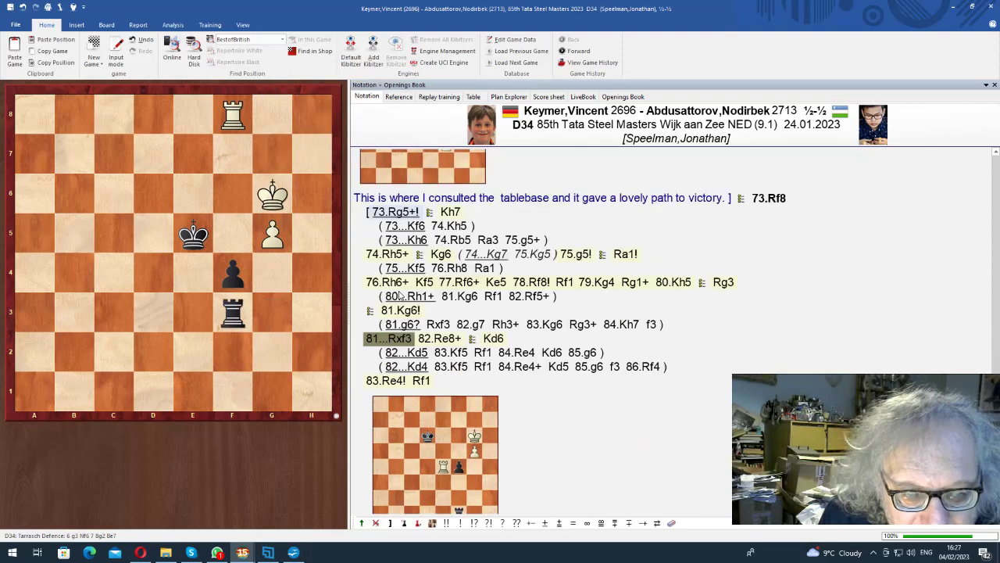
key(Right)
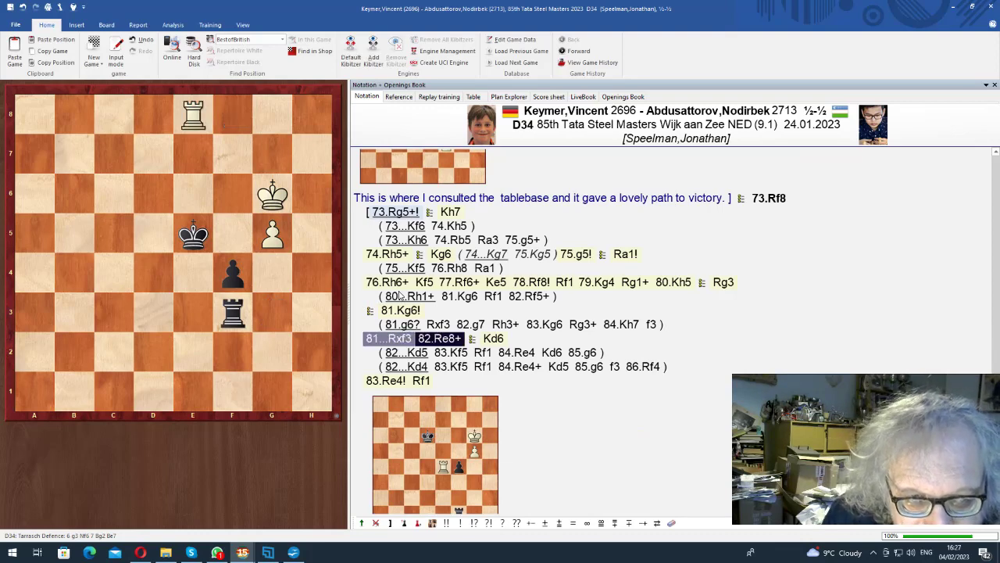
key(Right)
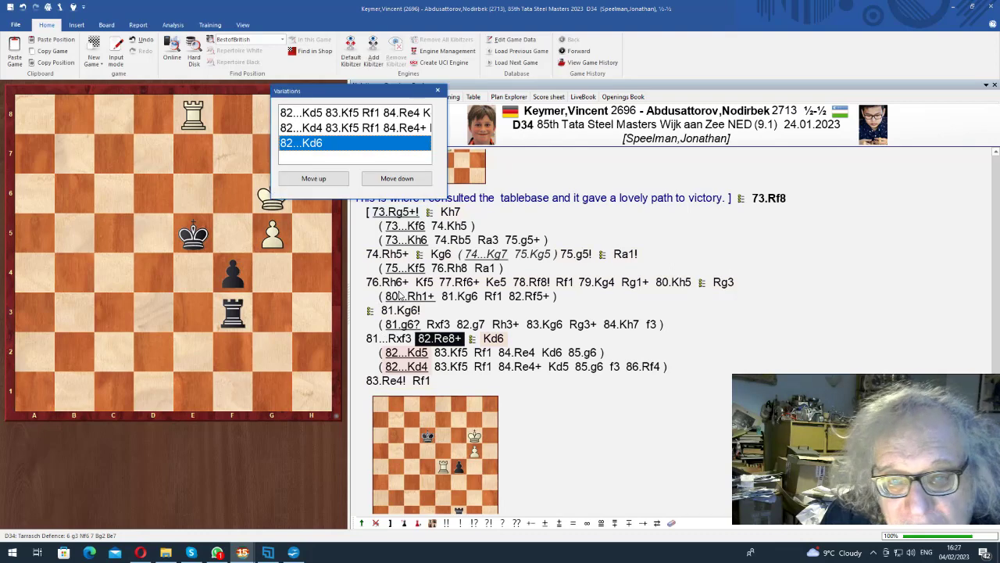
key(Up)
key(Up)
key(Down)
key(Return)
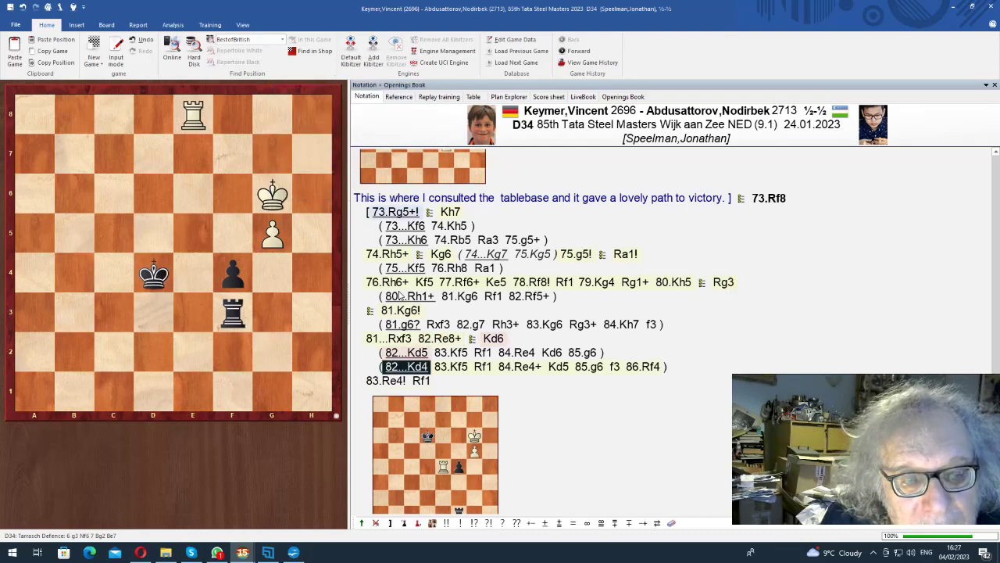
Play through the 82...Kd4 sideline with 83.Kf5 Rf1 84.Re4+ Kd5 to 85.g6.
key(Right)
key(Right)
key(Right)
key(Right)
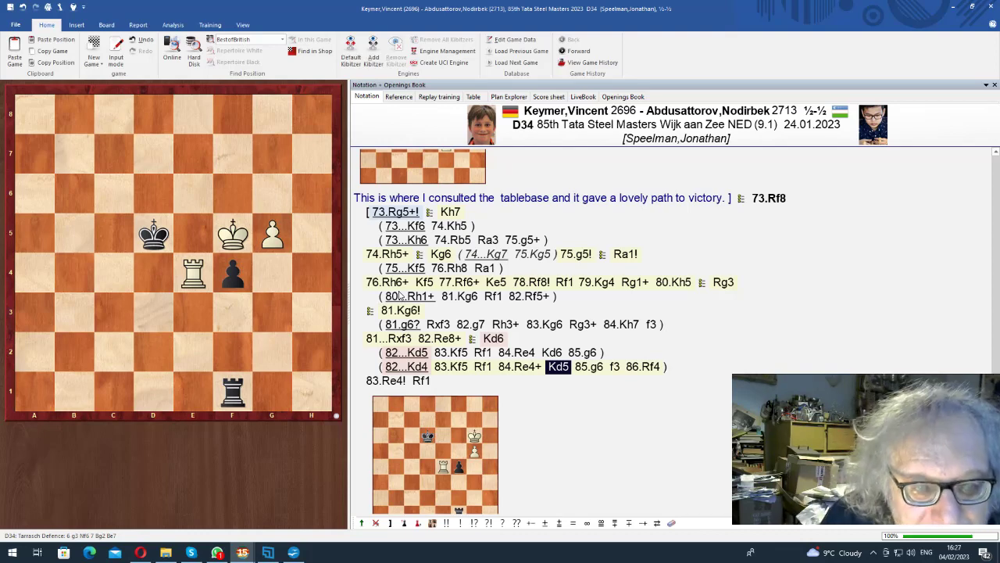
key(Right)
Go back to 81...Rxf3, then choose 82...Kd6 after 82.Re8+ and play on to 83.Re4! Rf1.
key(Left)
key(Left)
key(Left)
key(Left)
key(Left)
key(Left)
key(Left)
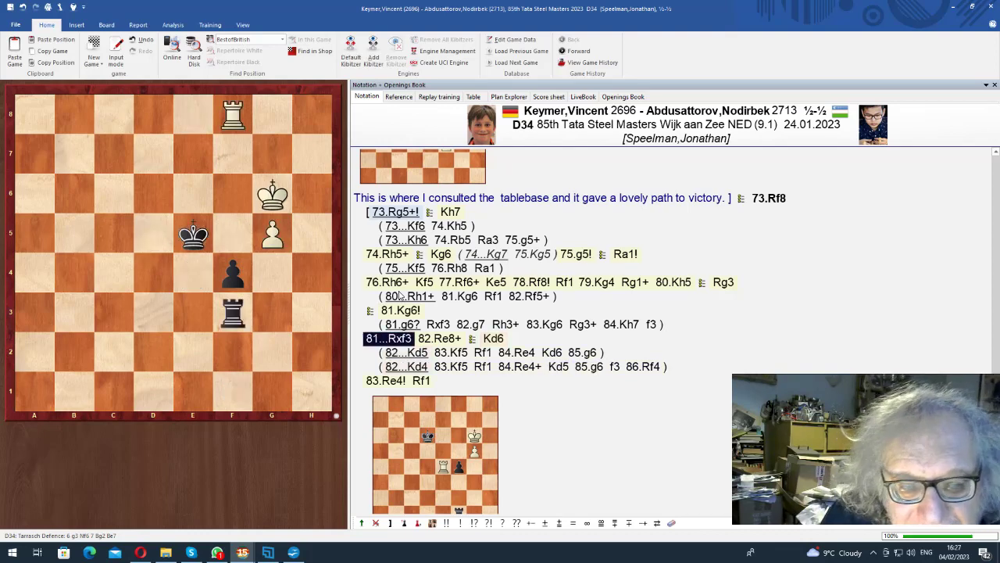
key(Right)
key(Right)
key(Return)
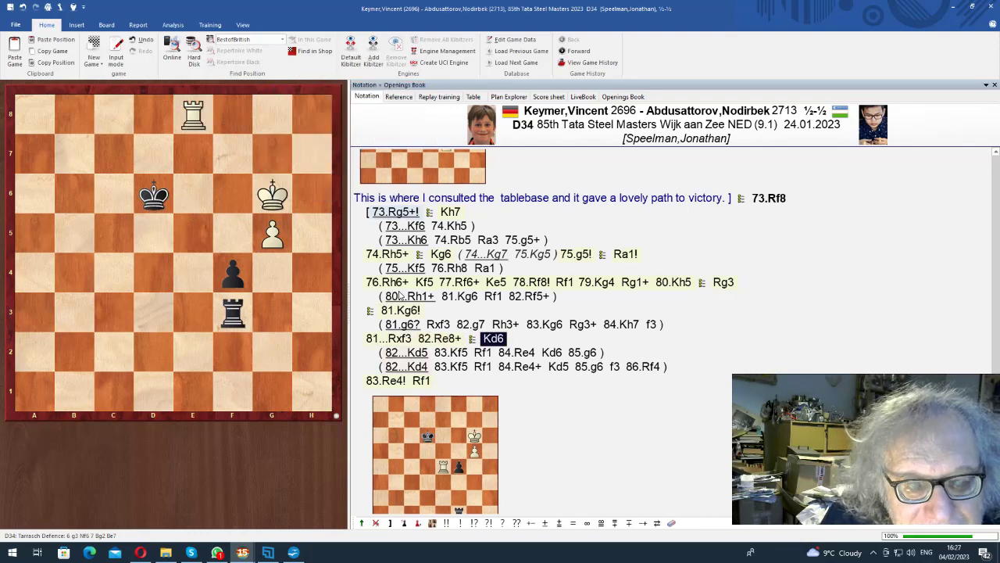
key(Right)
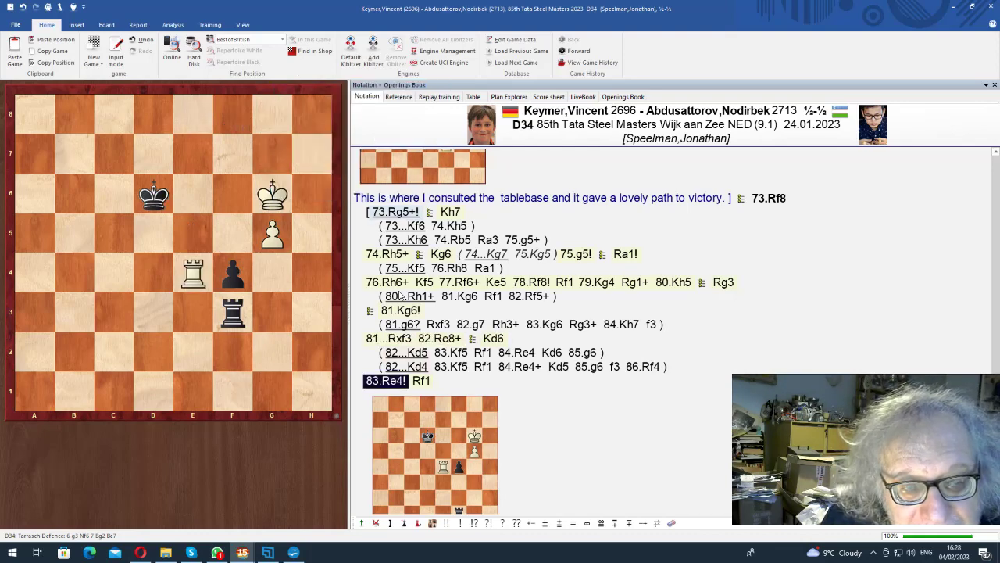
key(Right)
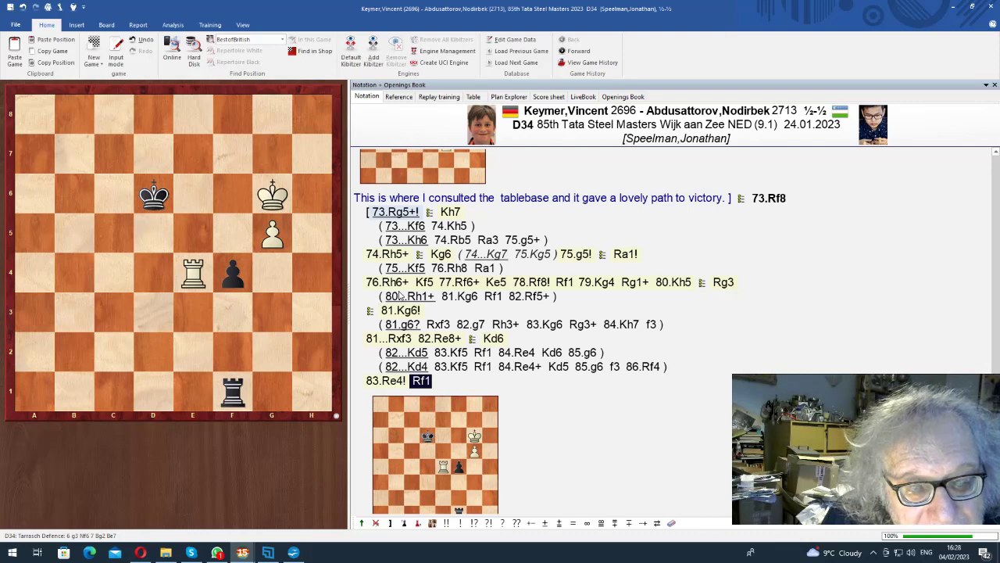
Play through 84.Kf6! Kd5 85.Kf5 f3 86.Rf4! Kd6 to the end of the variation at 87.Kf6.
key(Right)
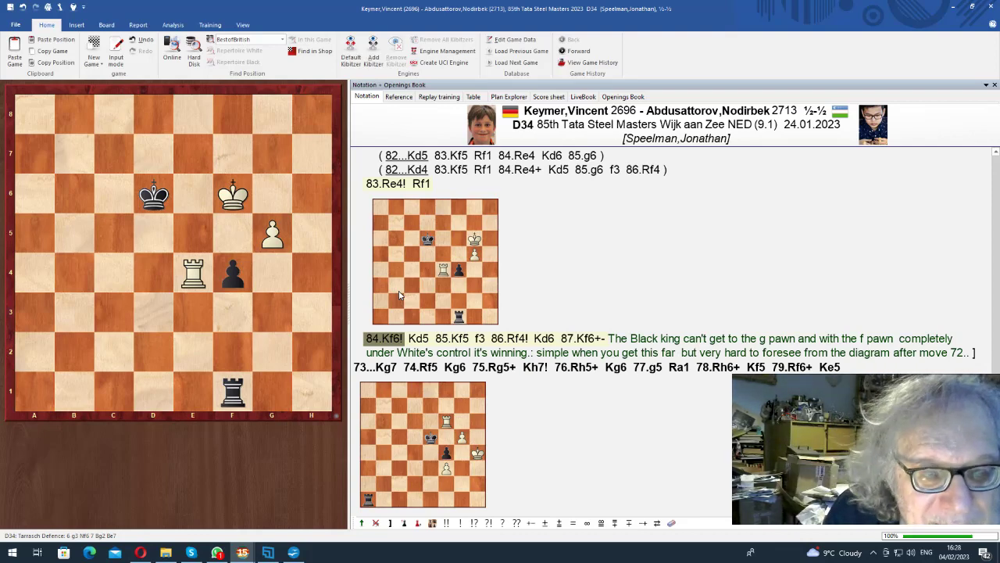
key(Right)
key(Right)
key(Right)
key(Right)
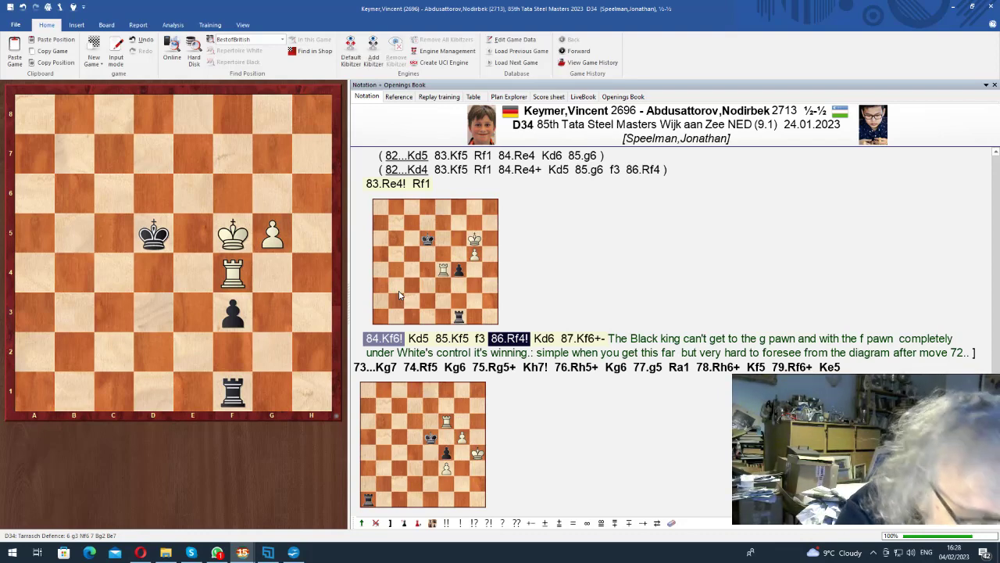
key(Right)
key(Right)
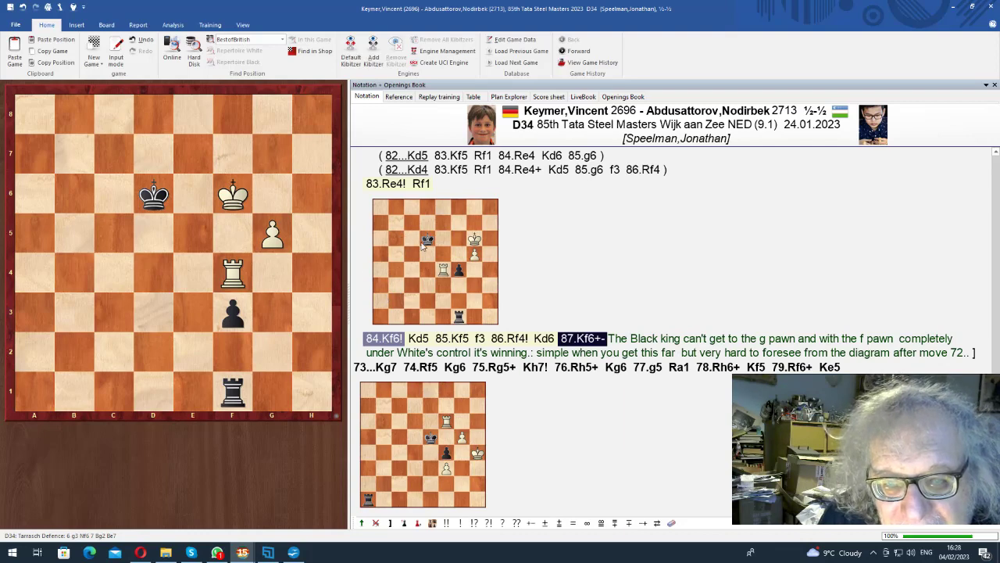
Return to the diagram after 83...Rf1 and save the game with its existing header data, replacing it in col187.pgn.
click(426, 252)
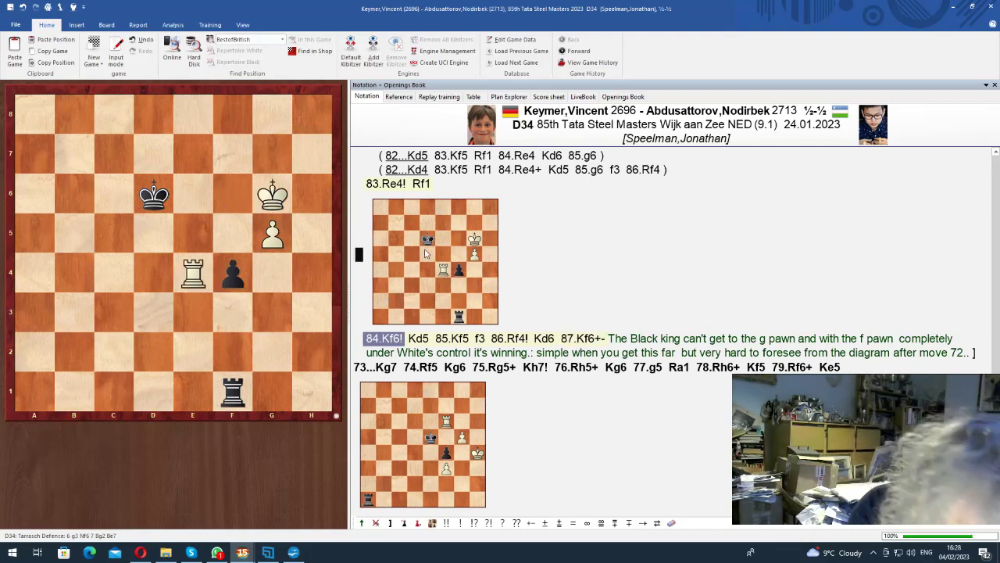
key(ctrl+s)
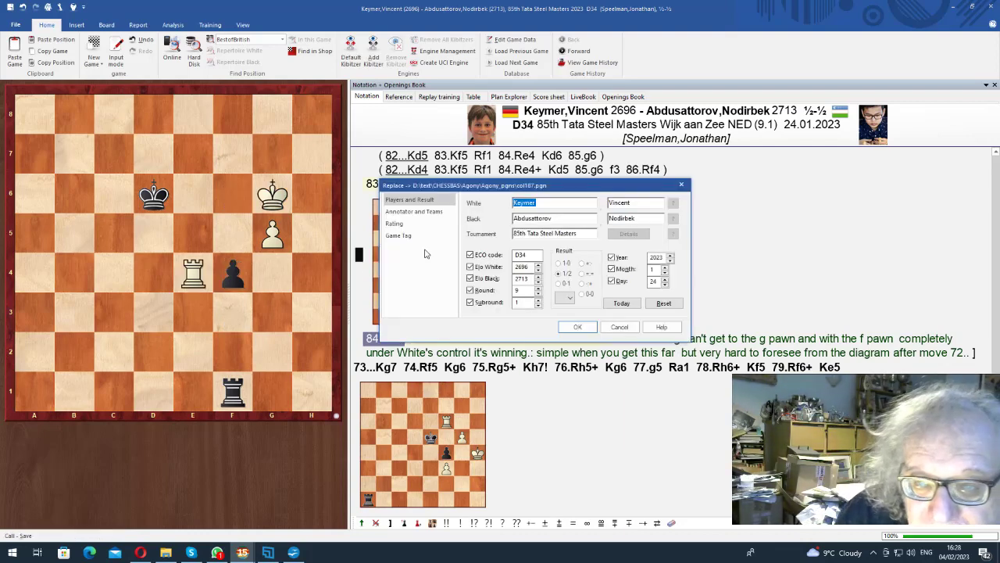
key(Return)
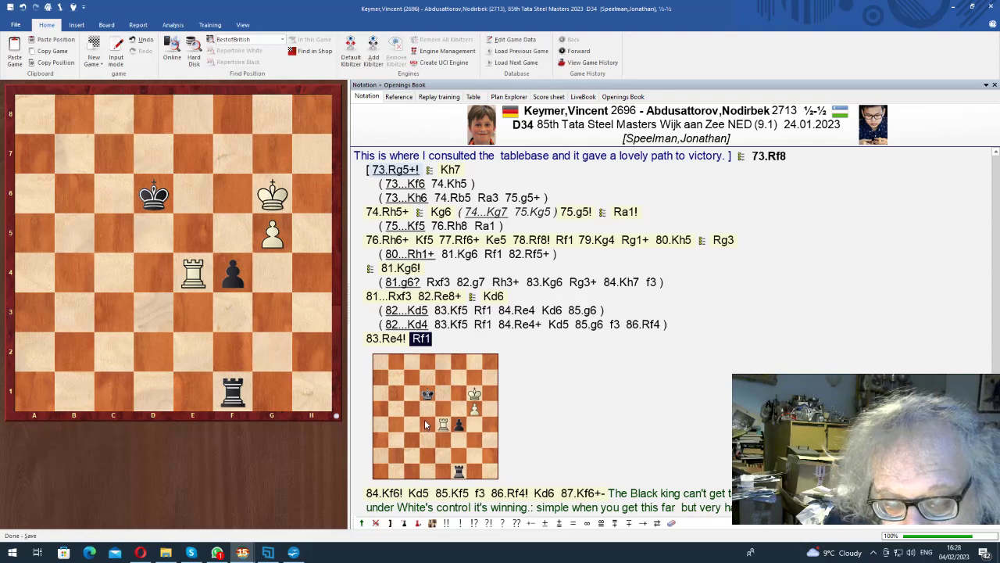
scroll(428, 422, up, 4)
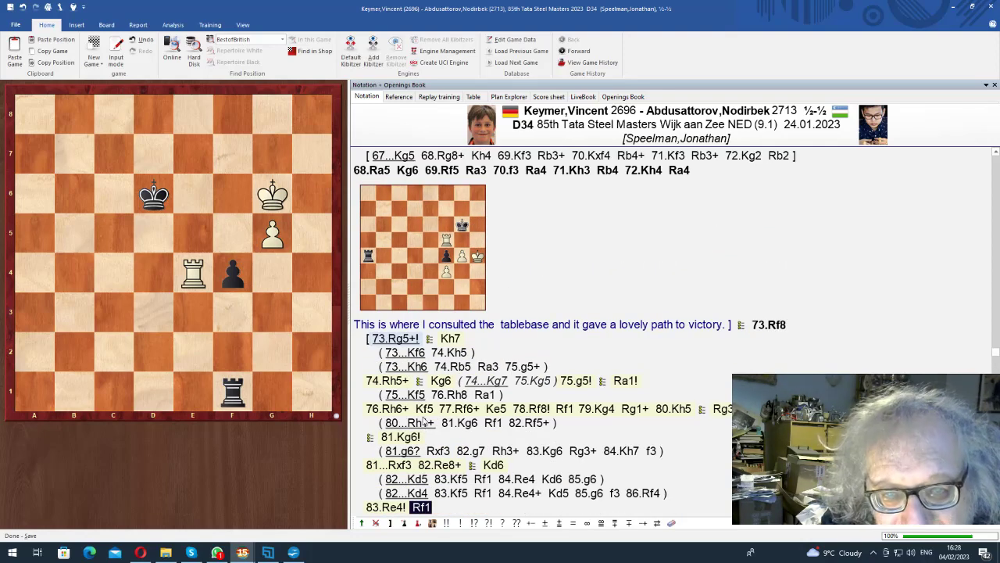
Close the Keymer–Abdusattorov game and open game 4, Warmerdam–Pechac, from the col187.pgn list.
key(Escape)
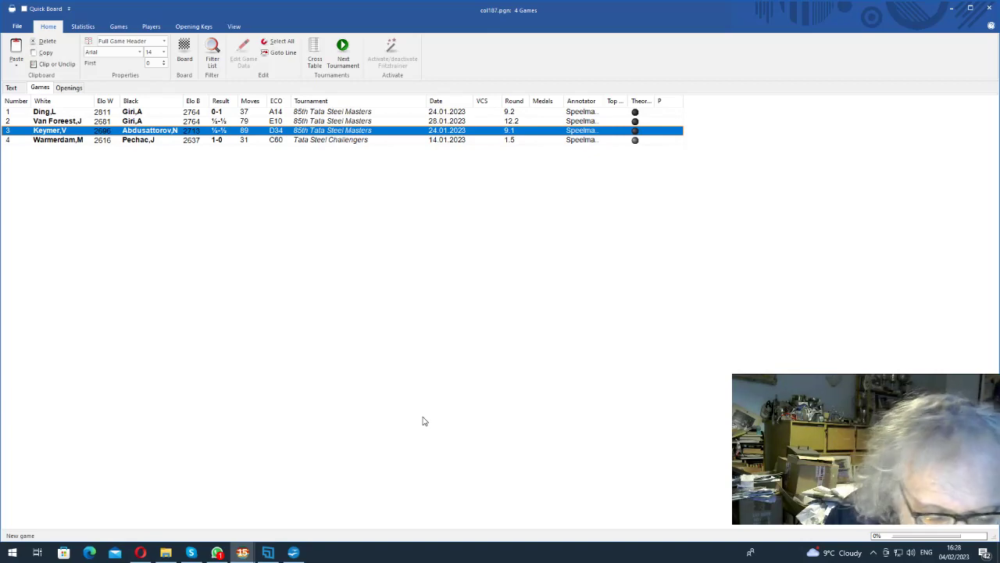
key(Down)
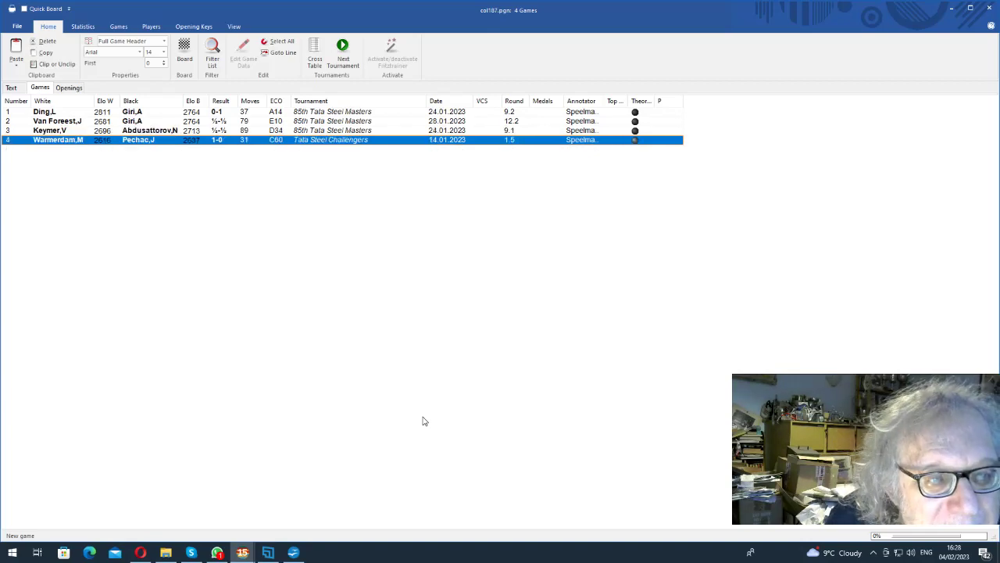
key(Return)
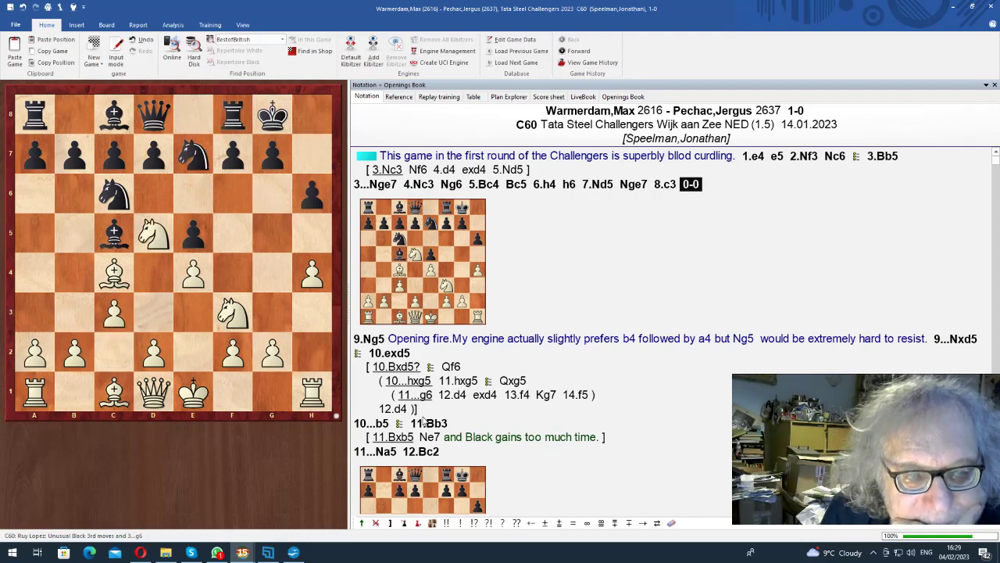
Play through the Warmerdam–Pechac game from 8...0-0 with 9.Ng5 Nxd5 10.exd5 to 10...b5.
key(Left)
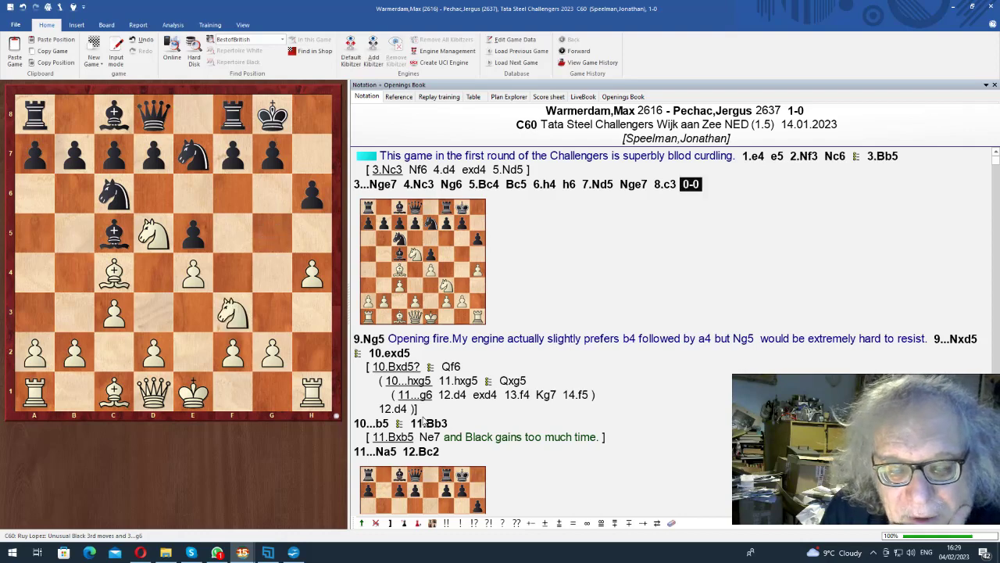
key(Right)
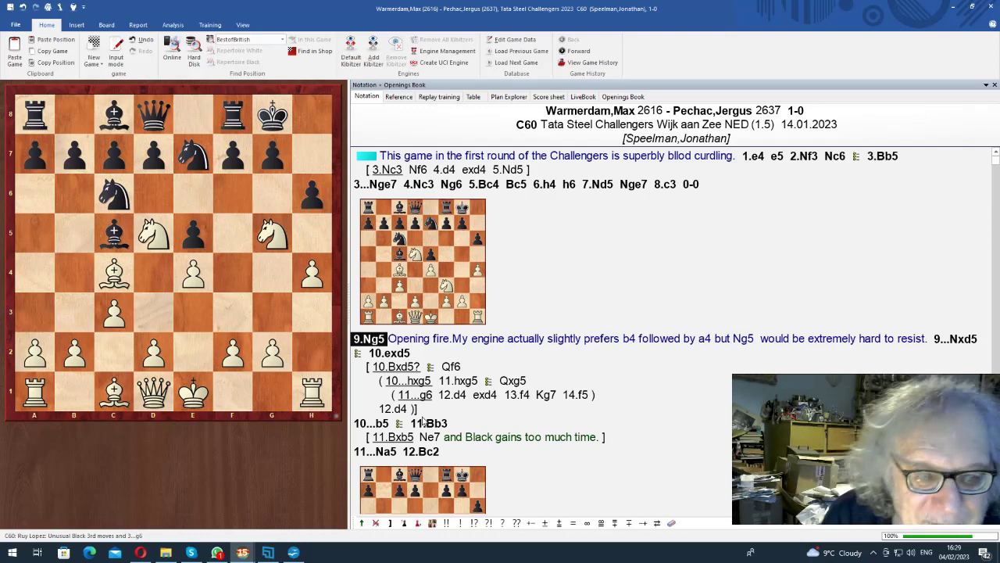
key(Right)
key(Right)
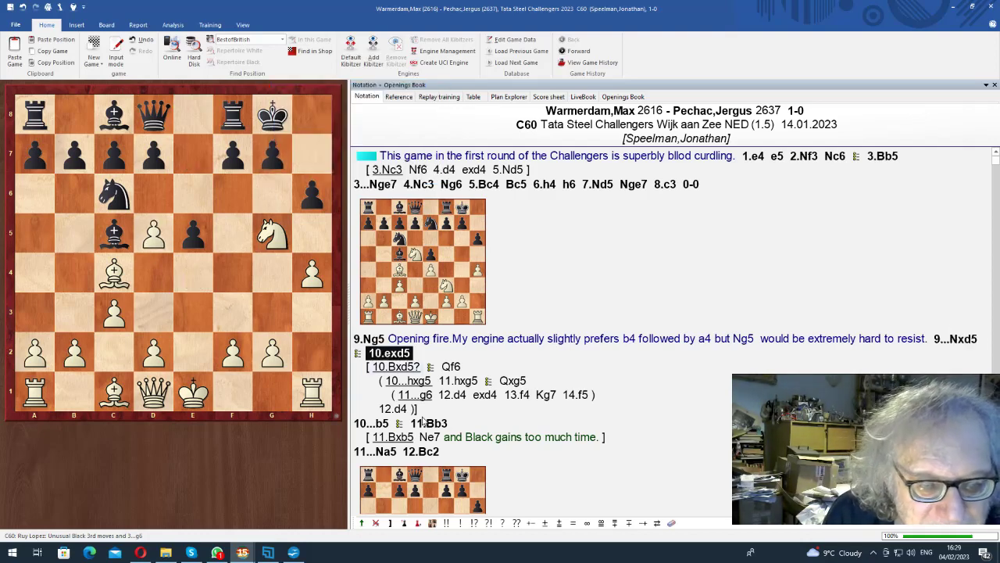
key(Left)
key(Right)
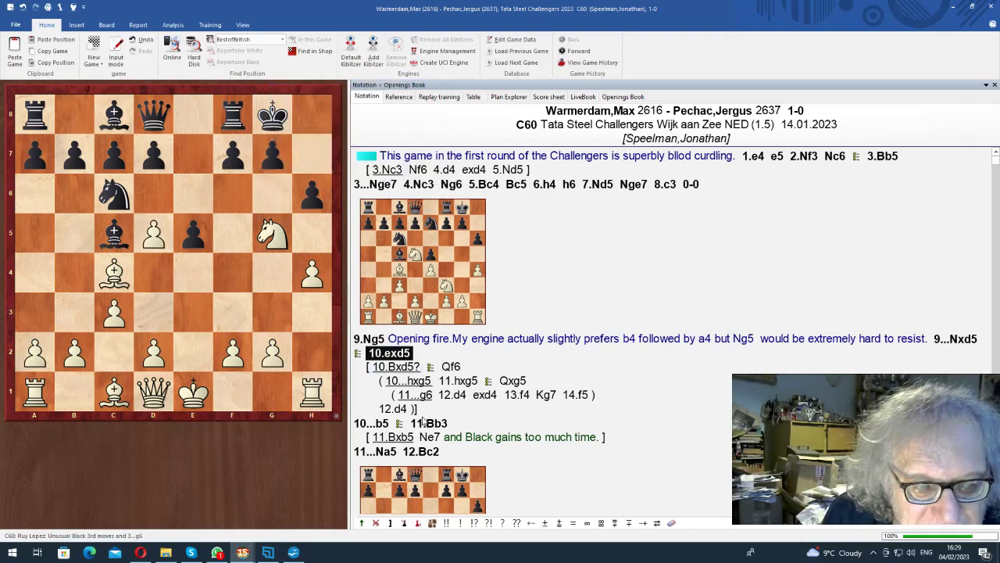
key(Right)
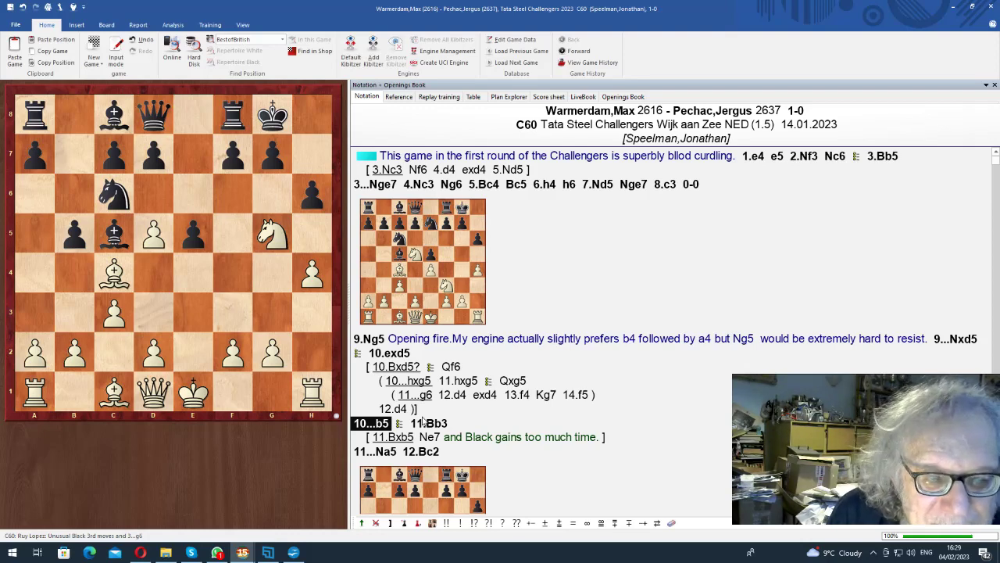
Choose 11.Bb3, play through 11...Na5 12.Bc2, and follow the main line 12...Nb7.
key(Right)
key(Return)
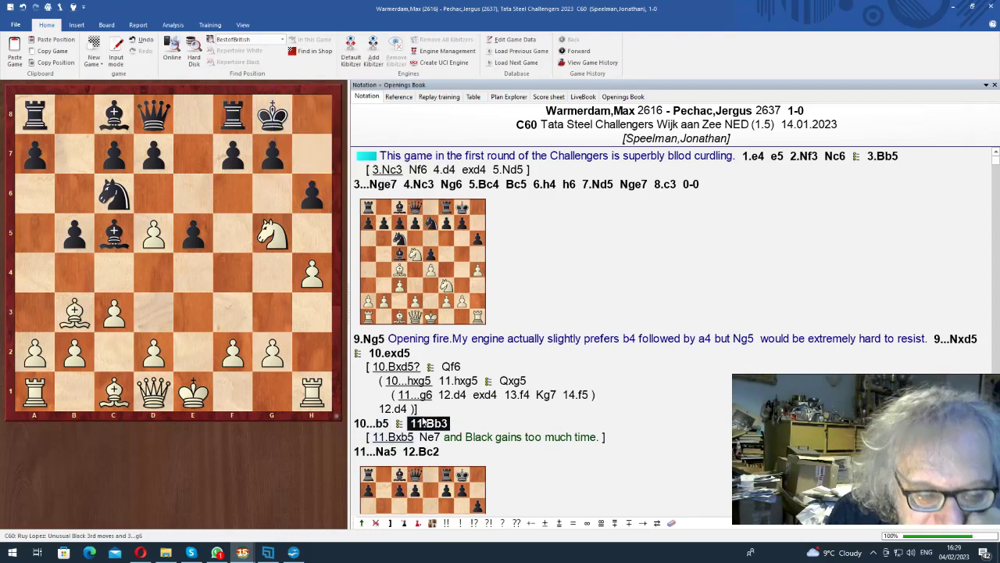
key(Right)
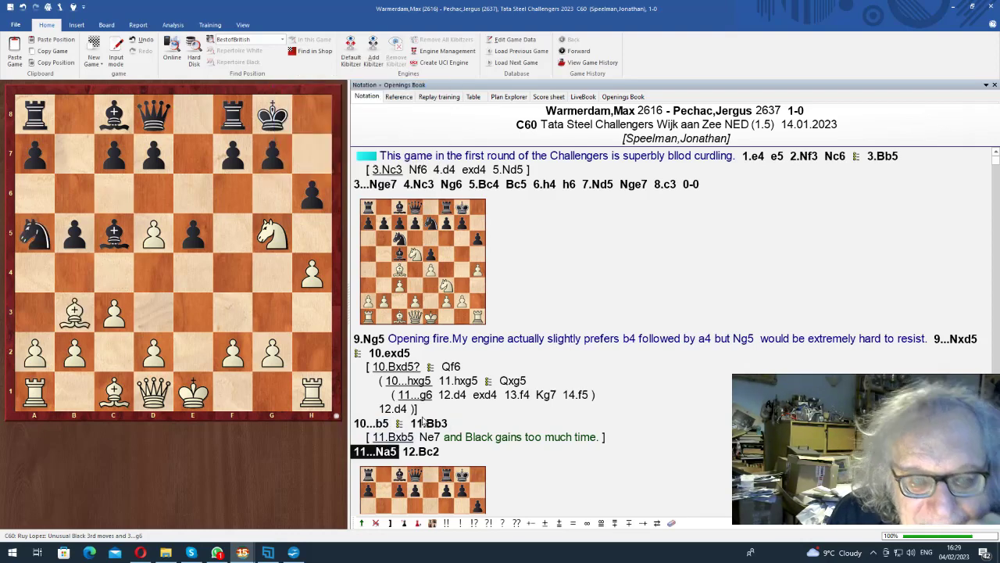
key(Right)
key(Right)
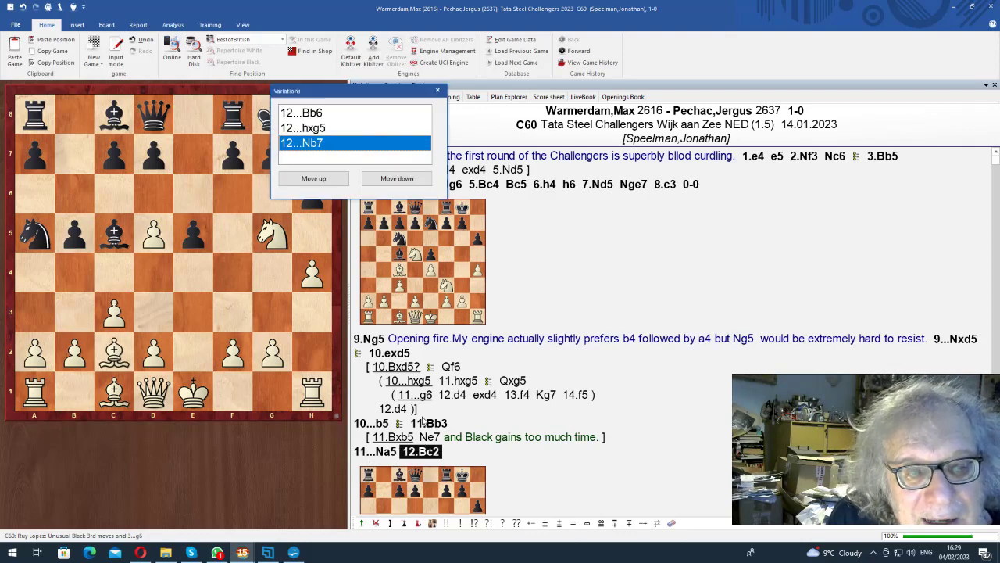
key(Return)
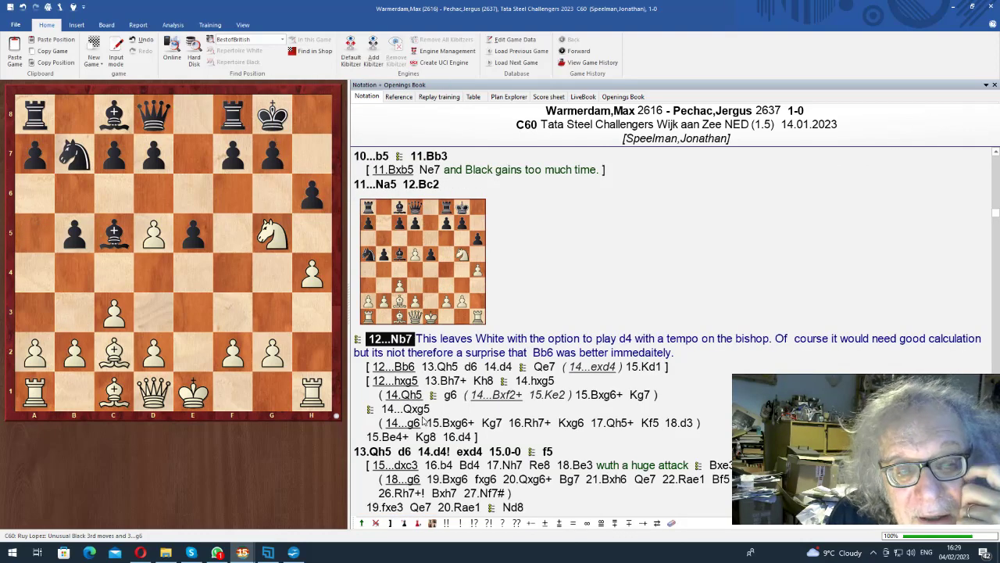
Step back to the position after 11.Bb3 and start engine analysis with the default kibitzer.
key(Left)
key(Left)
key(Left)
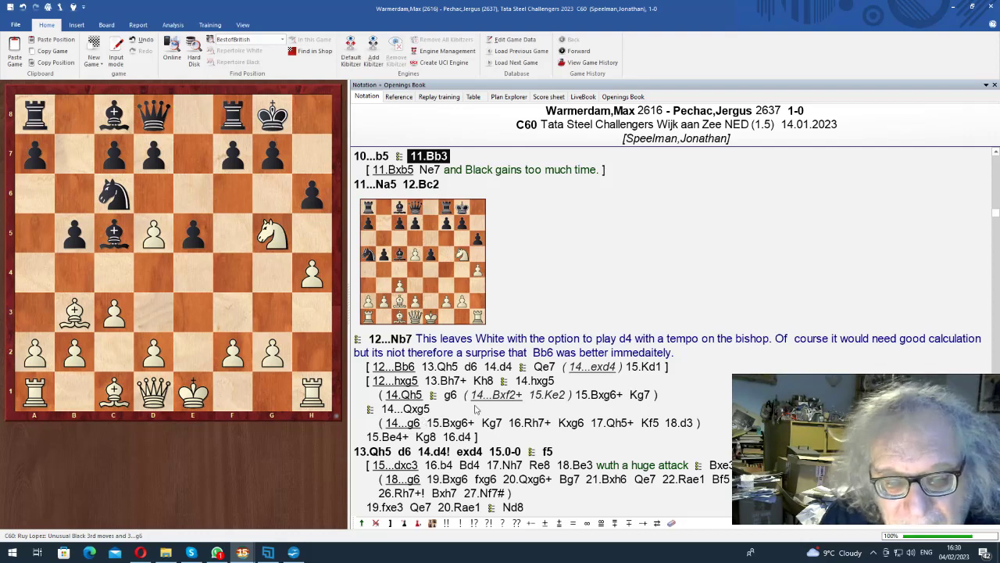
key(Right)
key(Left)
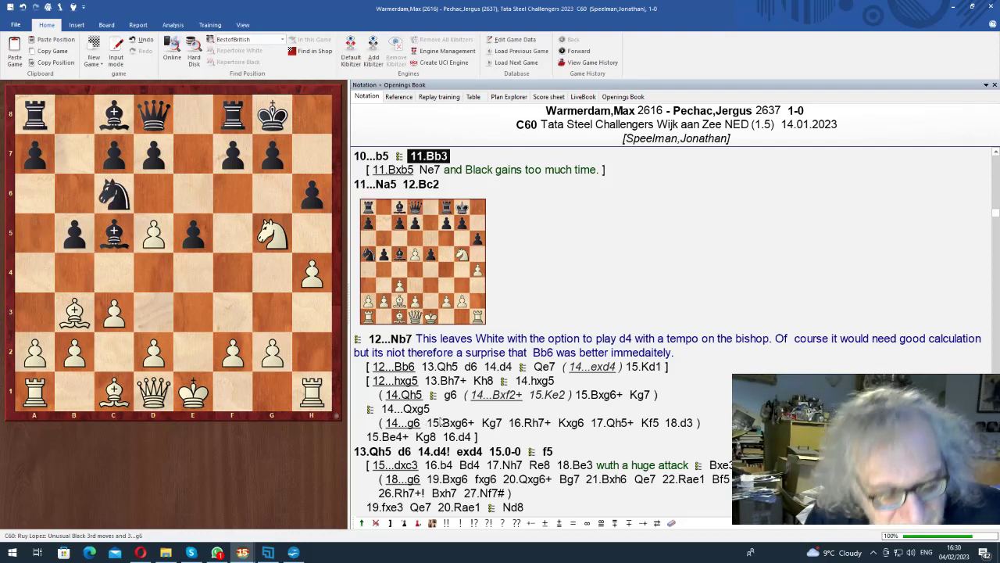
key(alt+F2)
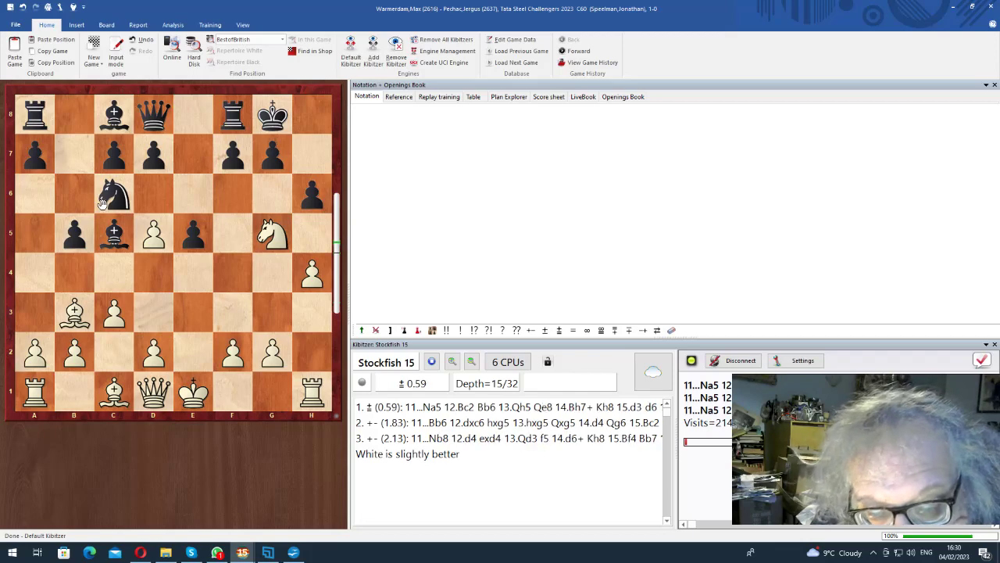
Enter the variation 11...Ne7 12.d6 cxd6 as an alternative to 11...Na5.
drag(102, 194, 192, 155)
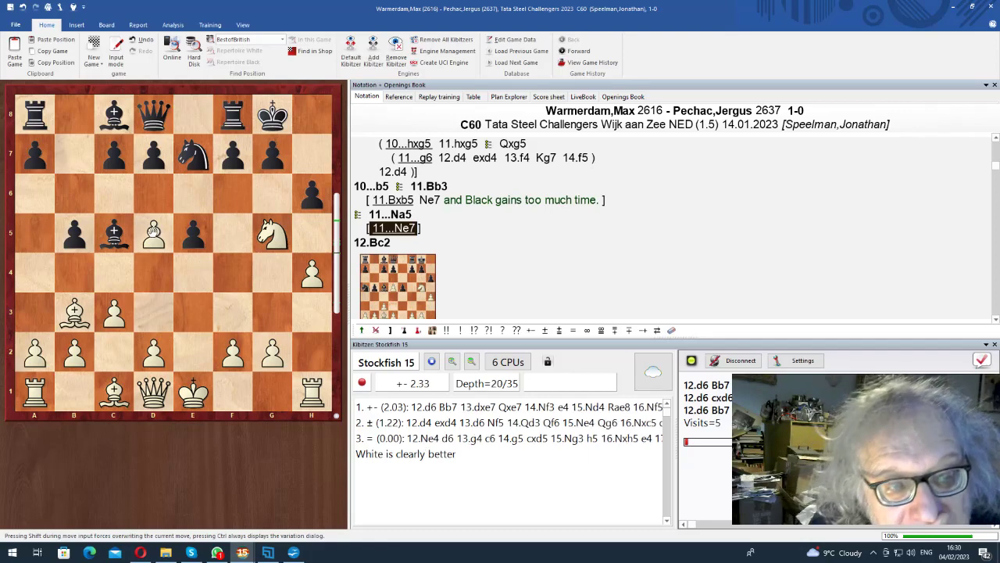
click(151, 188)
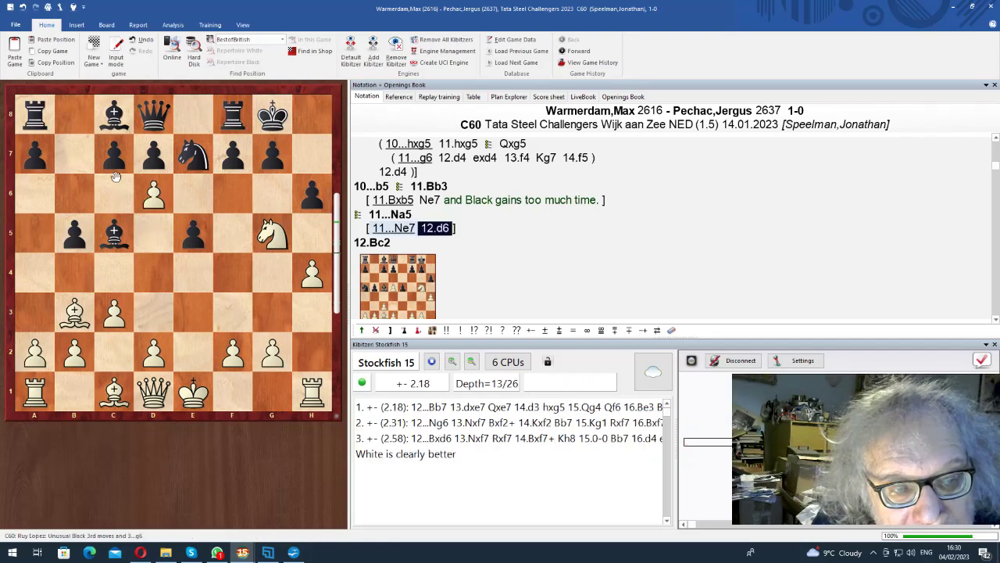
drag(143, 182, 150, 190)
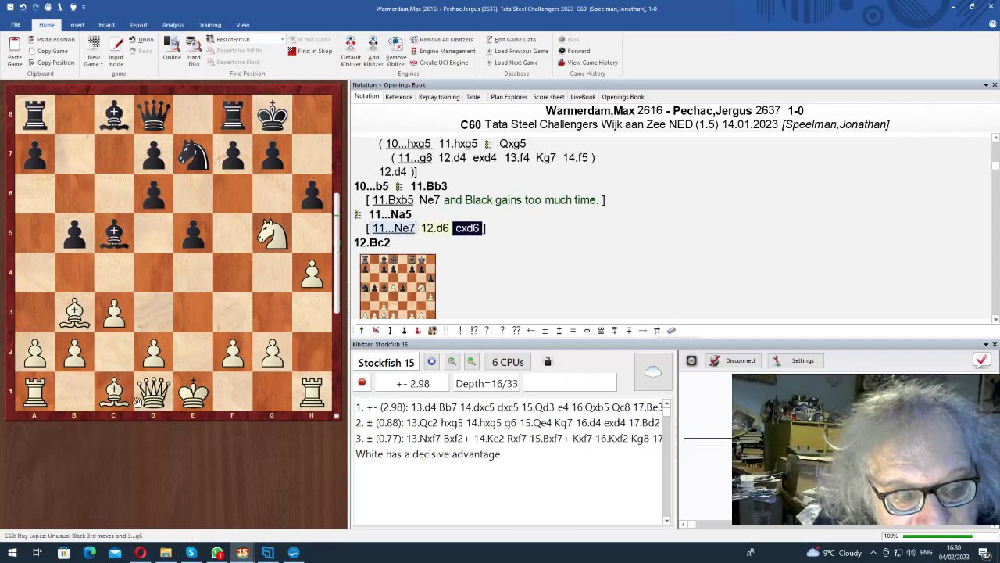
Try 13.Qh5 in the 11...Ne7 variation, then overwrite it with 13.d4.
drag(153, 391, 311, 232)
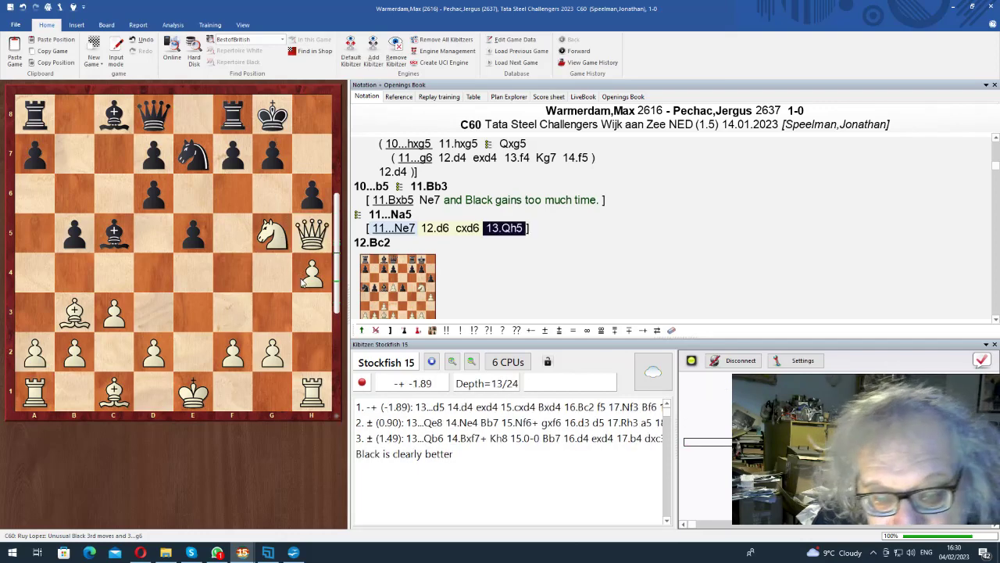
key(Left)
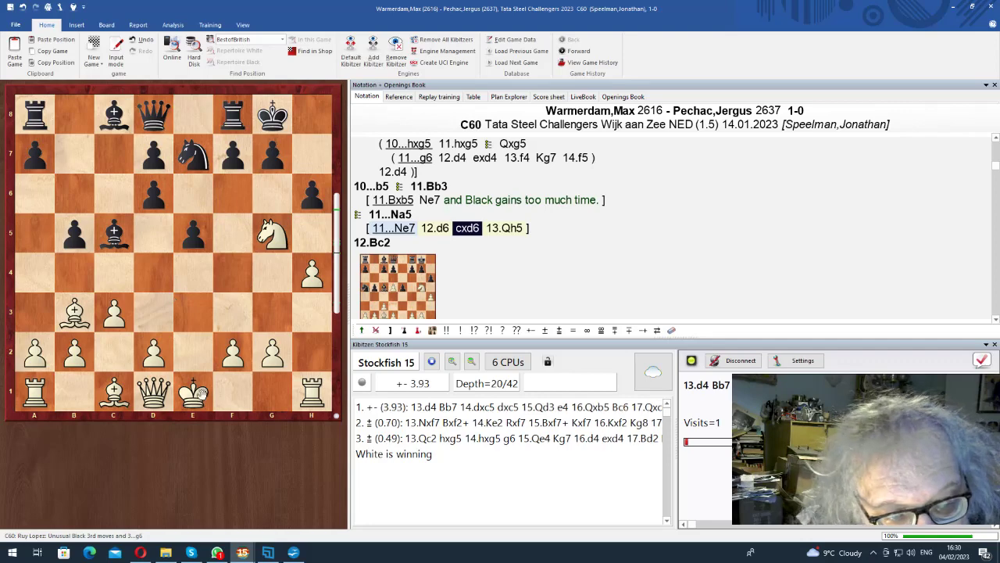
drag(168, 358, 166, 274)
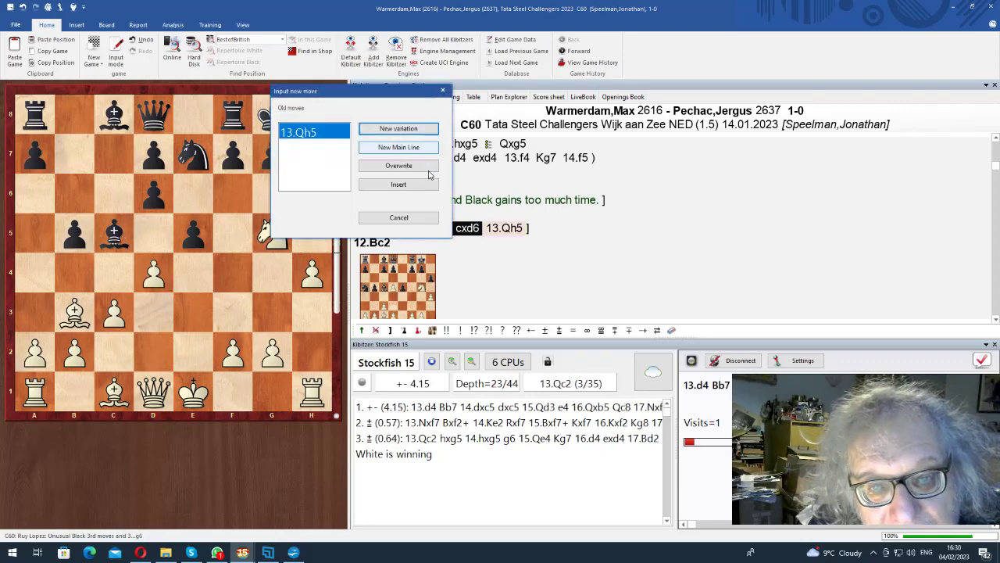
click(398, 167)
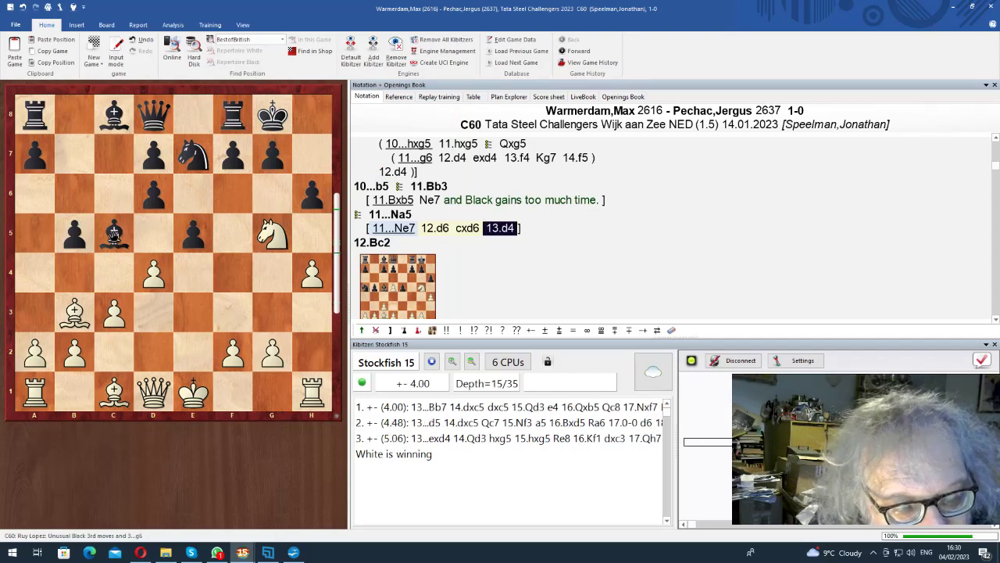
Extend the 11...Ne7 variation with 13...Bb6 14.Qd3 g6 15.h5.
drag(75, 193, 76, 193)
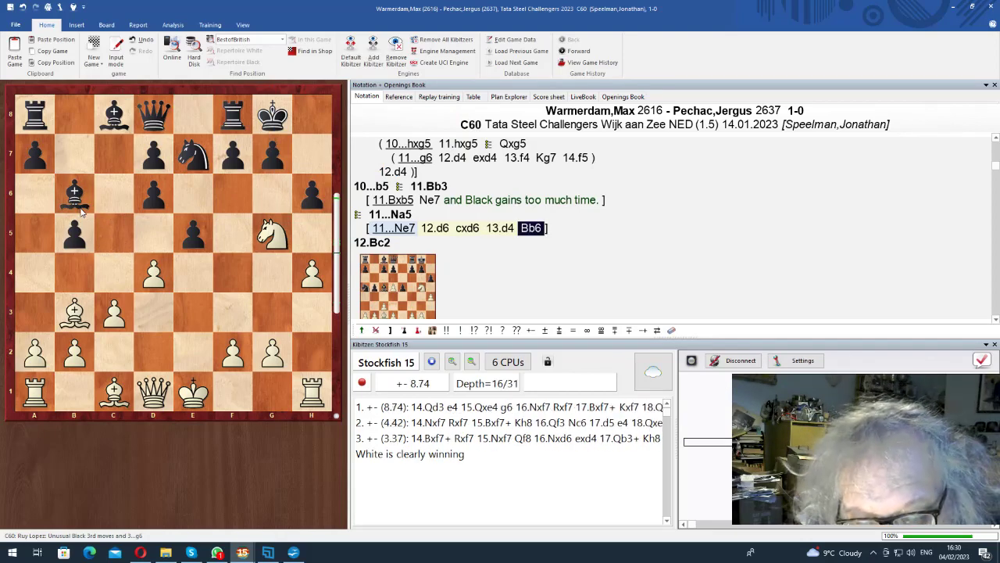
drag(153, 391, 153, 311)
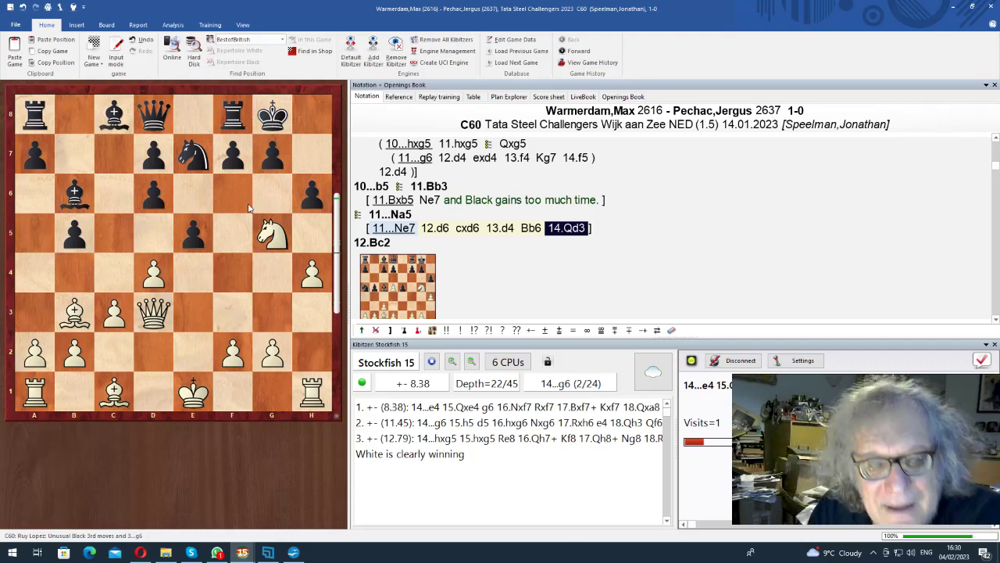
drag(281, 159, 275, 202)
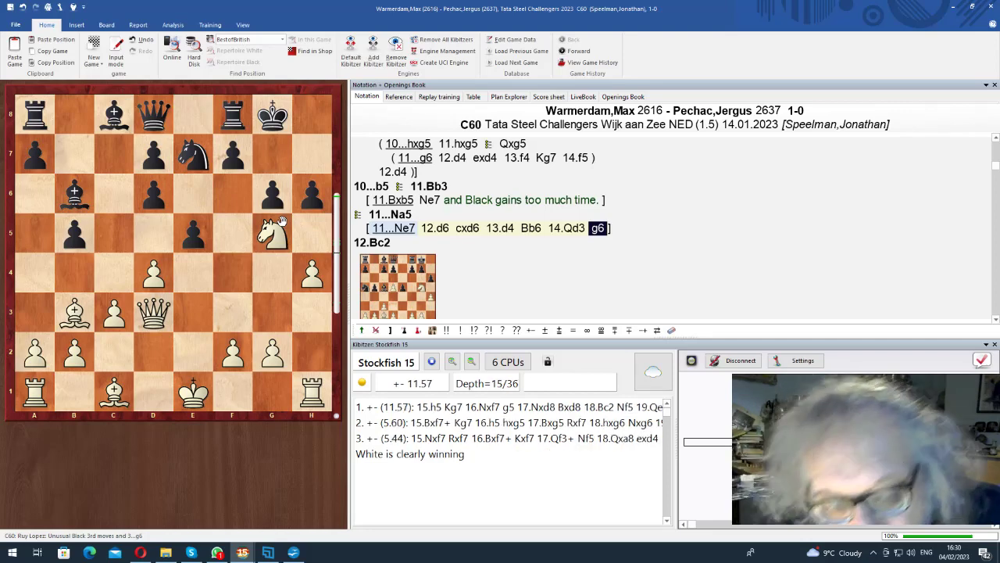
drag(312, 274, 312, 230)
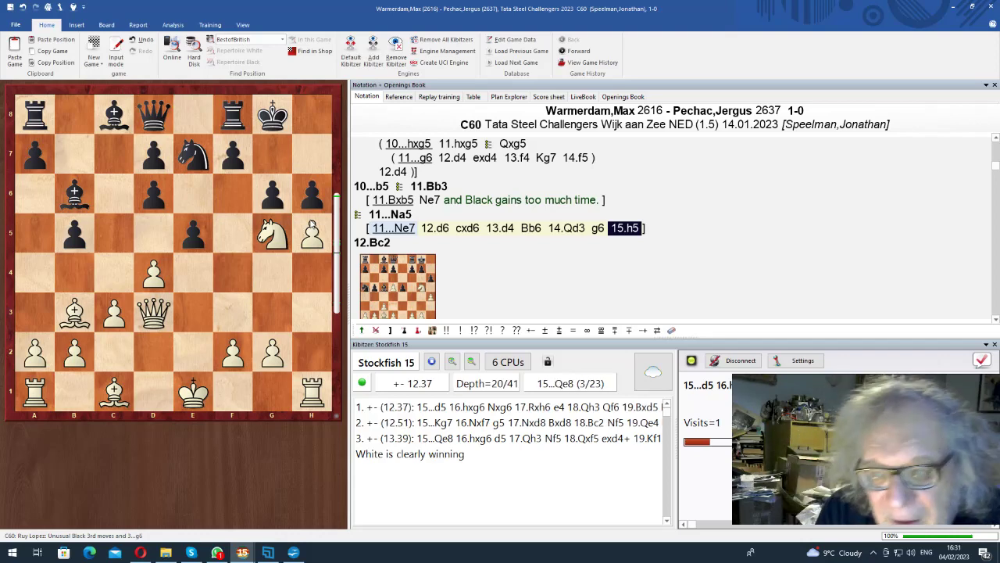
Annotate 15.h5 with an exclamation mark, dismissing the medals dialog.
key(ctrl+shift+m)
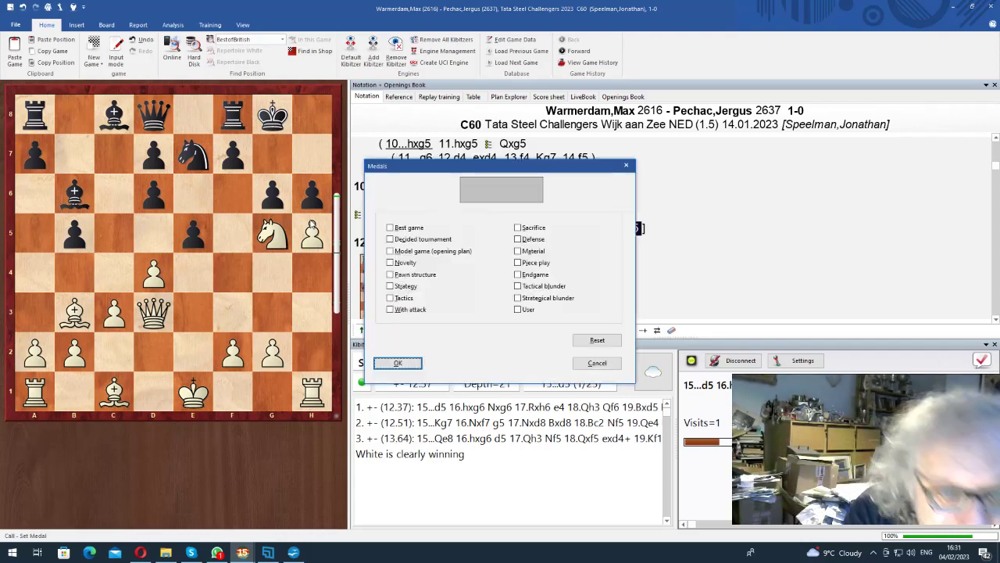
key(Return)
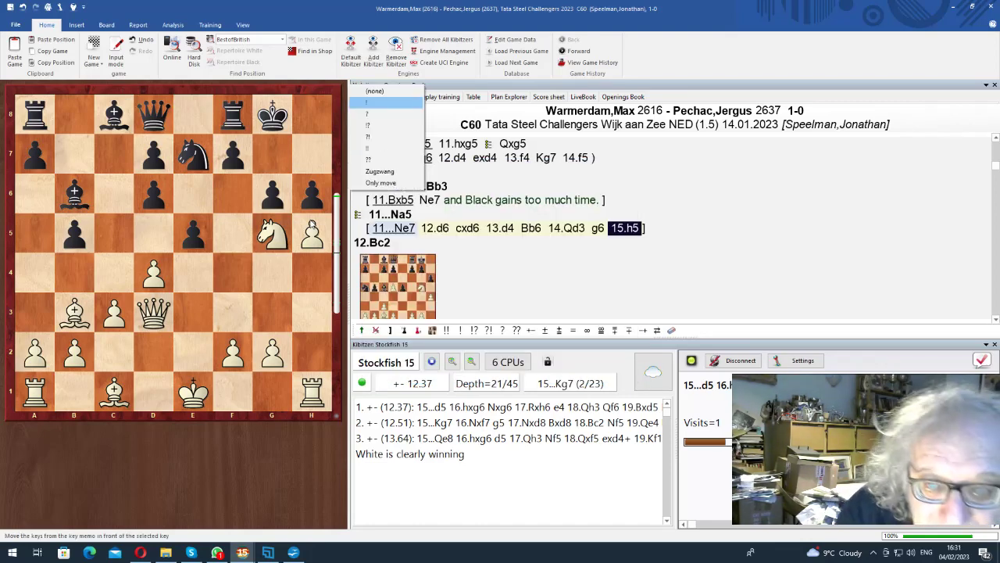
key(ctrl+1)
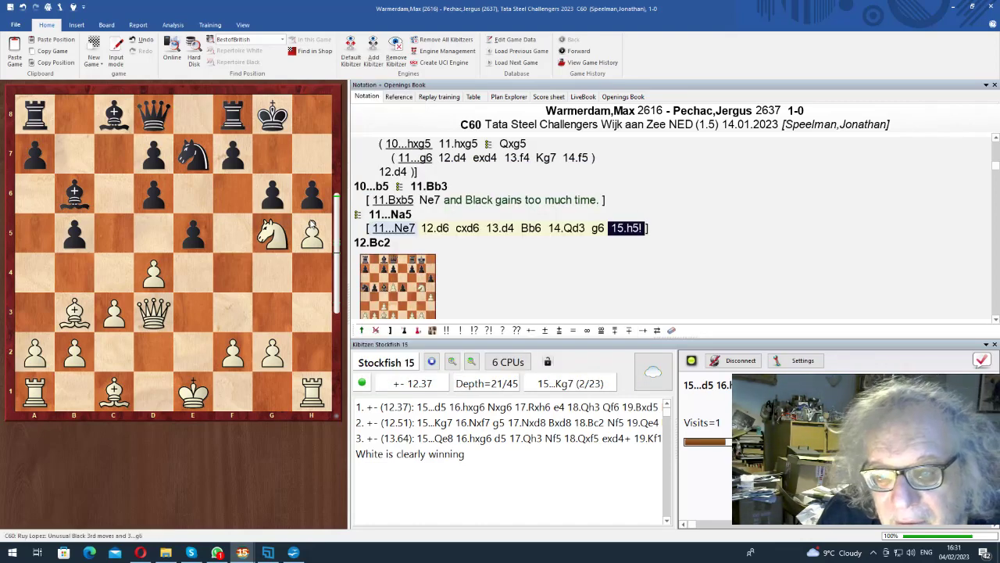
Return to the main line at 12.Bc2 and play through 12...Nb7 13.Qh5 d6 14.d4 exd4 15.0-0.
key(Up)
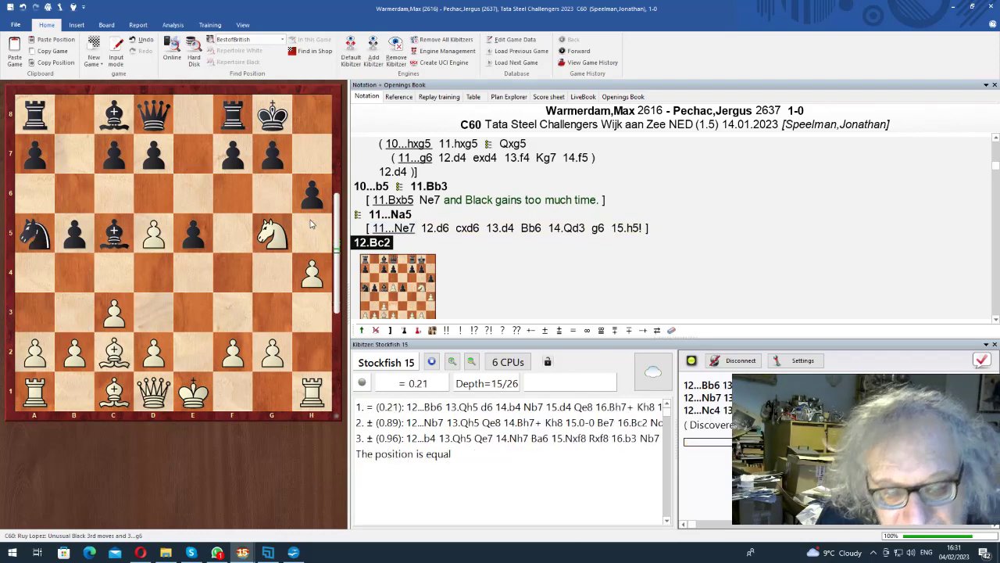
key(Right)
key(Return)
key(Right)
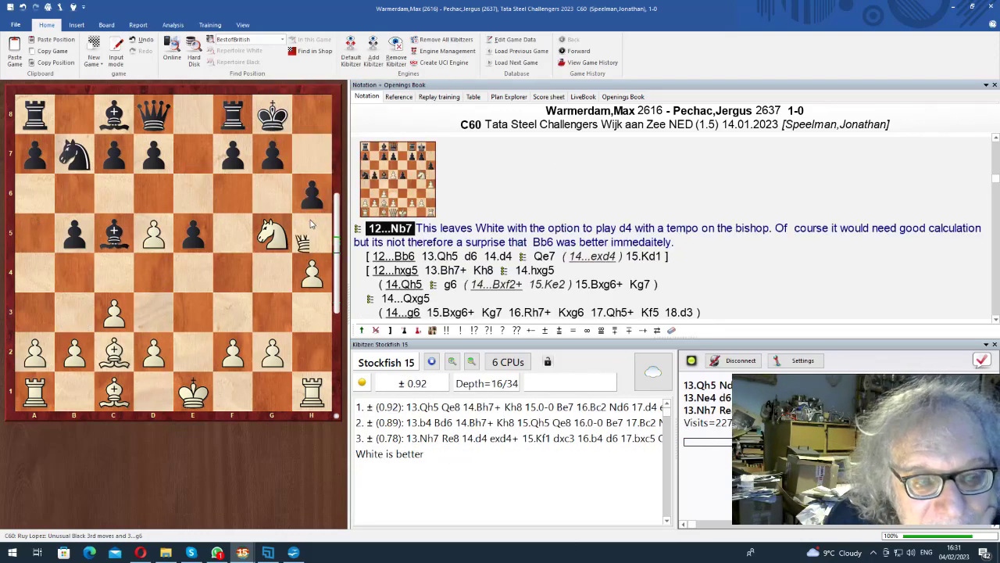
key(Right)
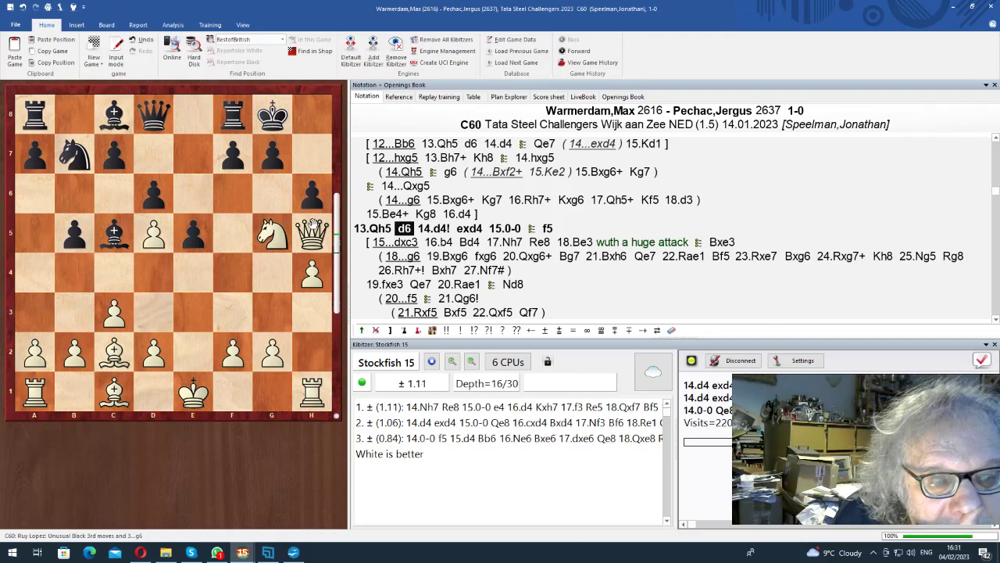
key(Right)
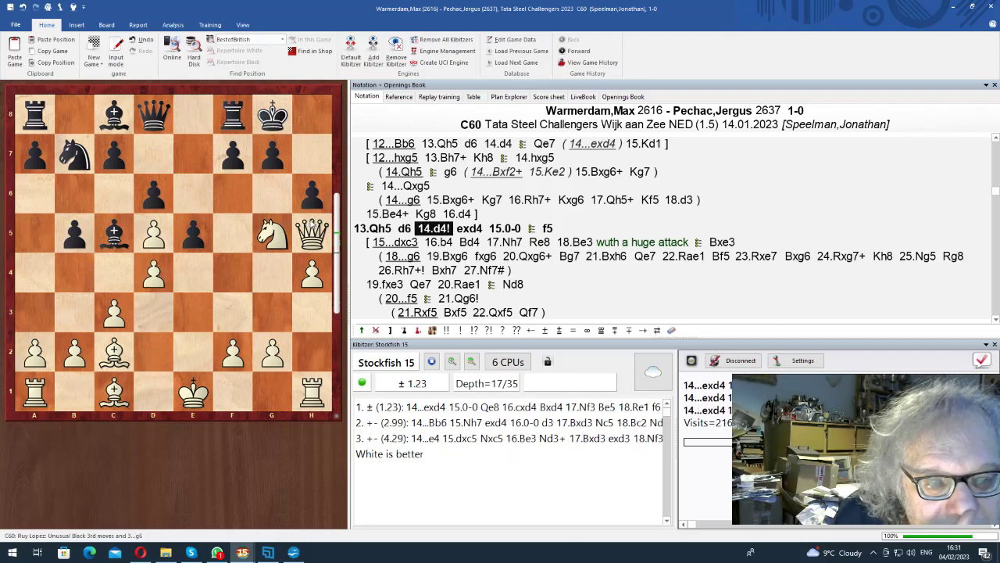
key(Right)
key(Right)
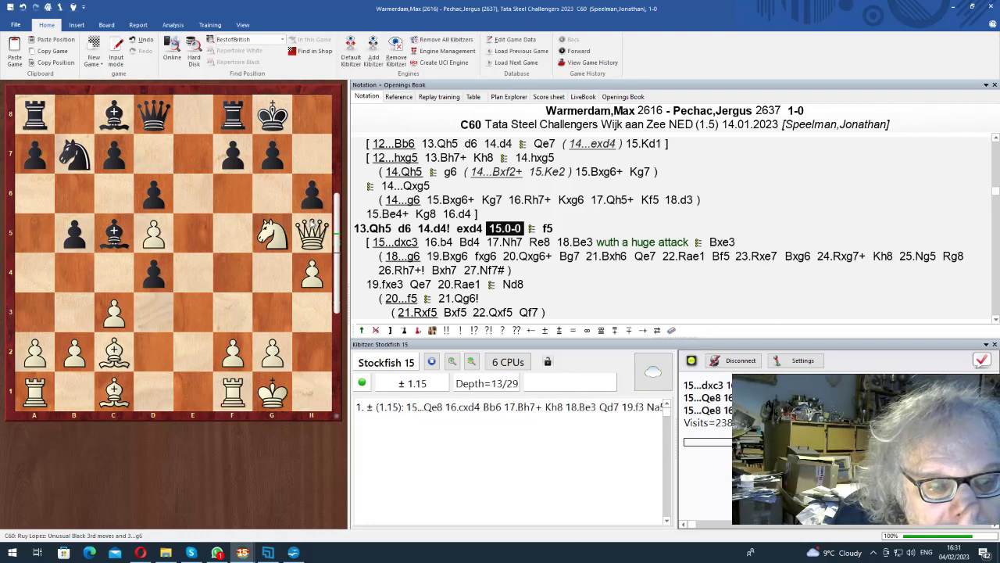
Choose the 15...dxc3 variation and play through 16.b4 Bd4 17.Nh7 Re8 to 18.Be3.
key(Right)
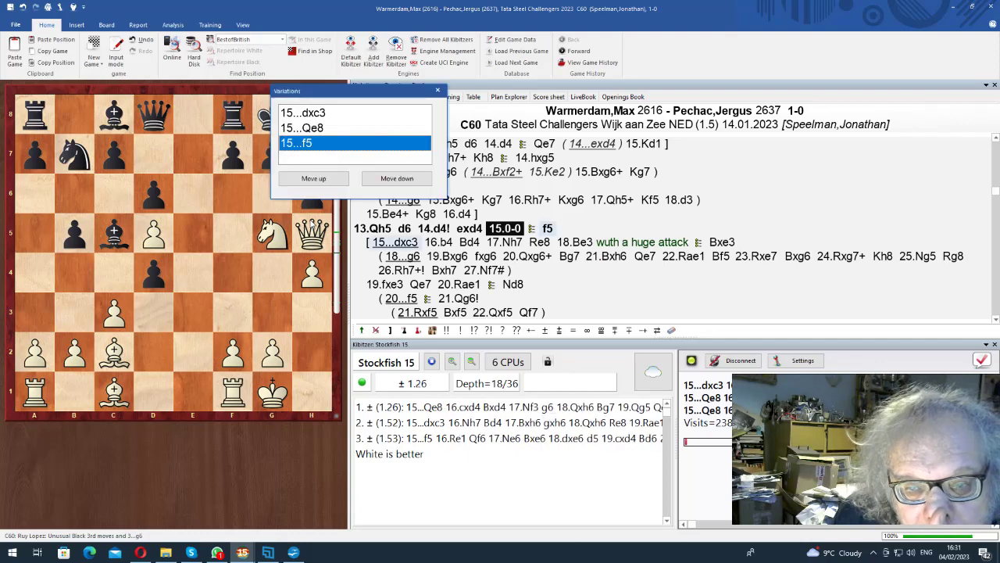
key(Return)
key(Down)
key(Right)
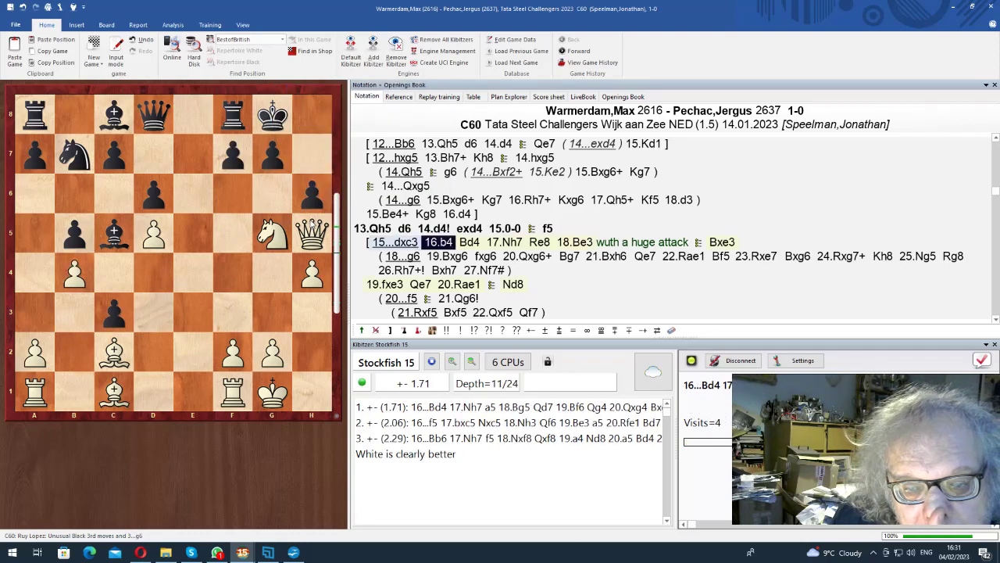
key(Right)
key(Right)
key(Right)
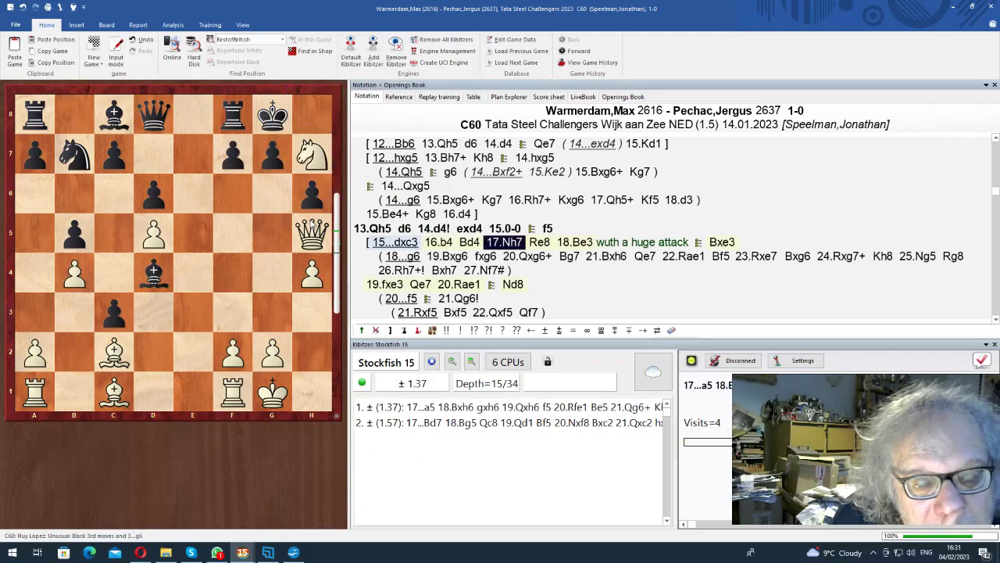
key(Right)
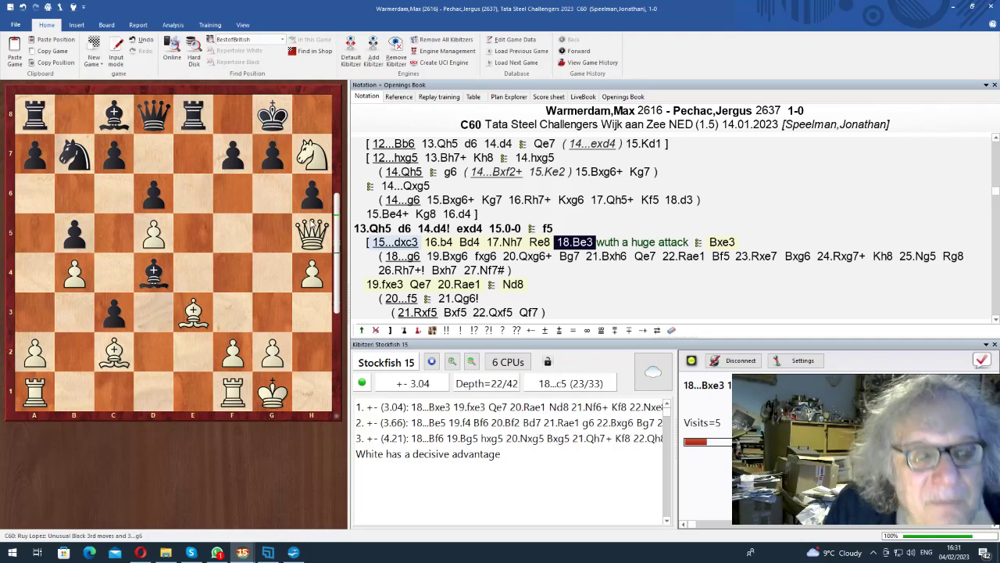
Step back out of the 15...dxc3 variation and follow the main line through 15...f5 to 16.Nf3.
key(Left)
key(Left)
key(Left)
key(Left)
key(Left)
key(Left)
key(Left)
key(Left)
key(Left)
key(Left)
key(Right)
key(Right)
key(Right)
key(Right)
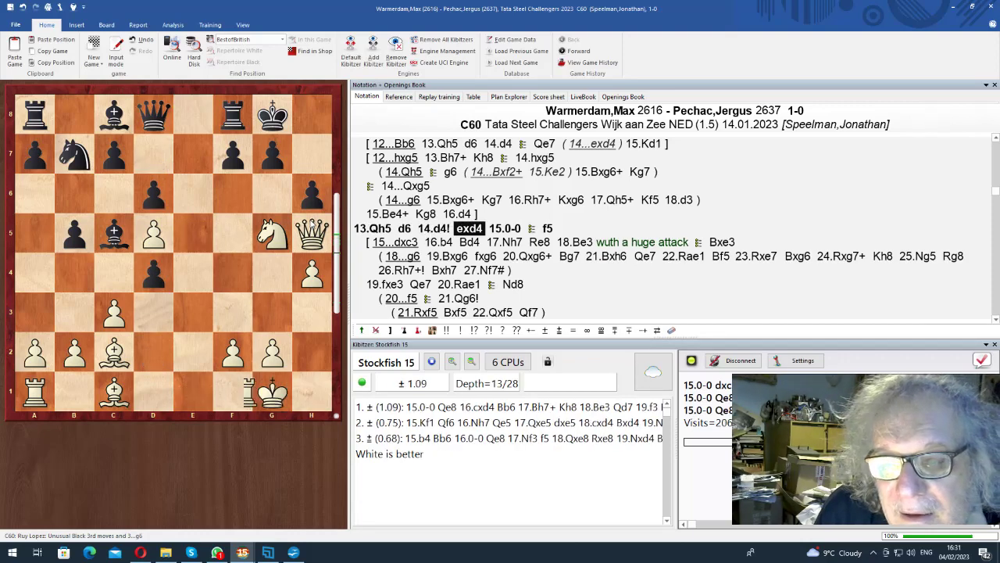
key(Right)
key(Right)
key(Return)
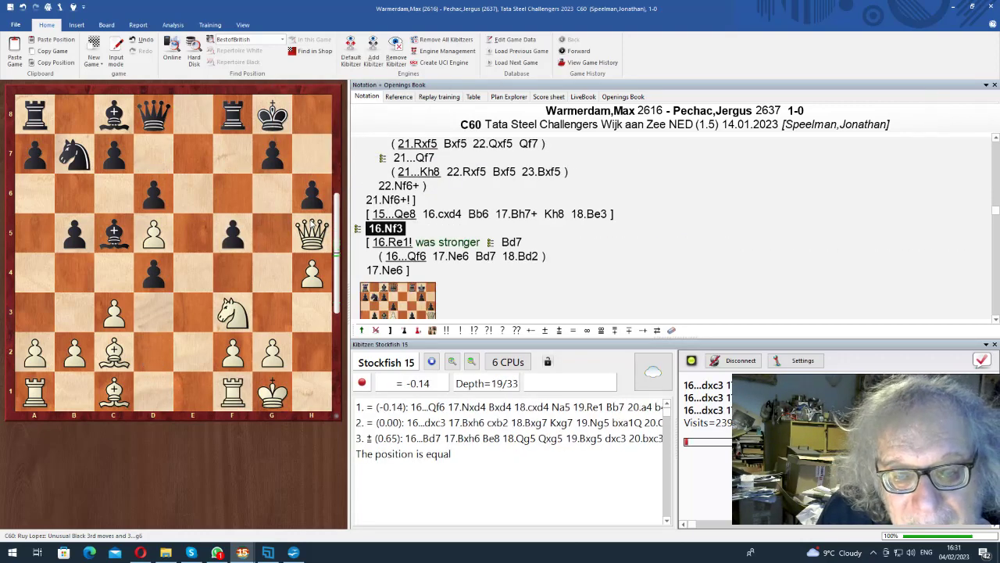
Check the alternatives at Black's 16th move, then follow the main line 16...dxc3 17.Bxh6 cxb2.
key(Down)
key(Up)
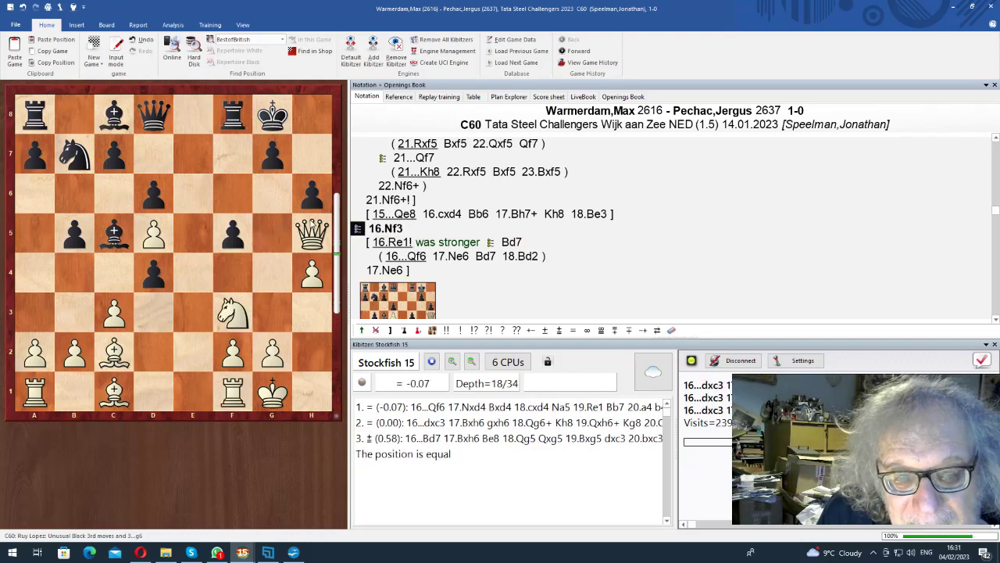
key(Right)
key(Return)
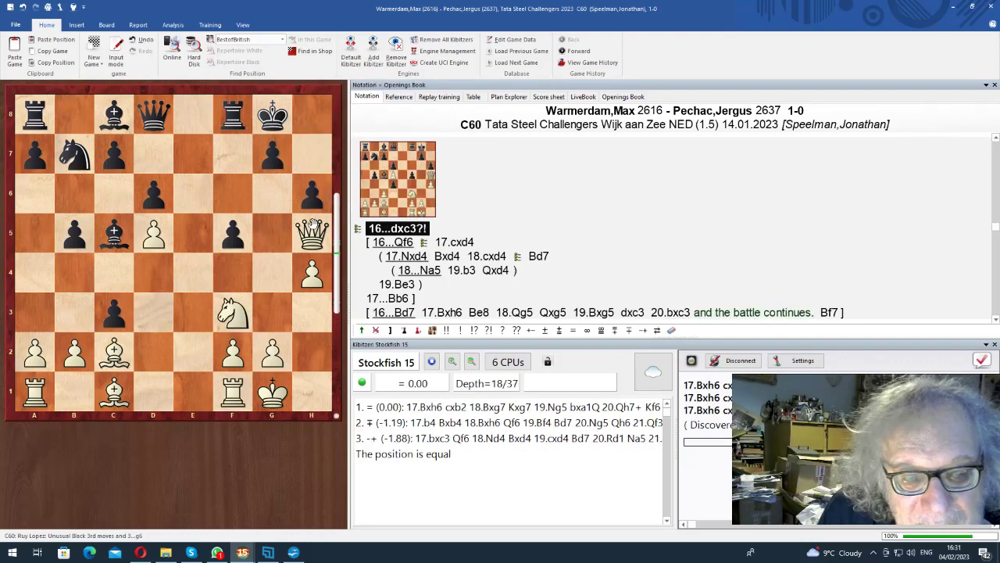
key(Left)
key(Right)
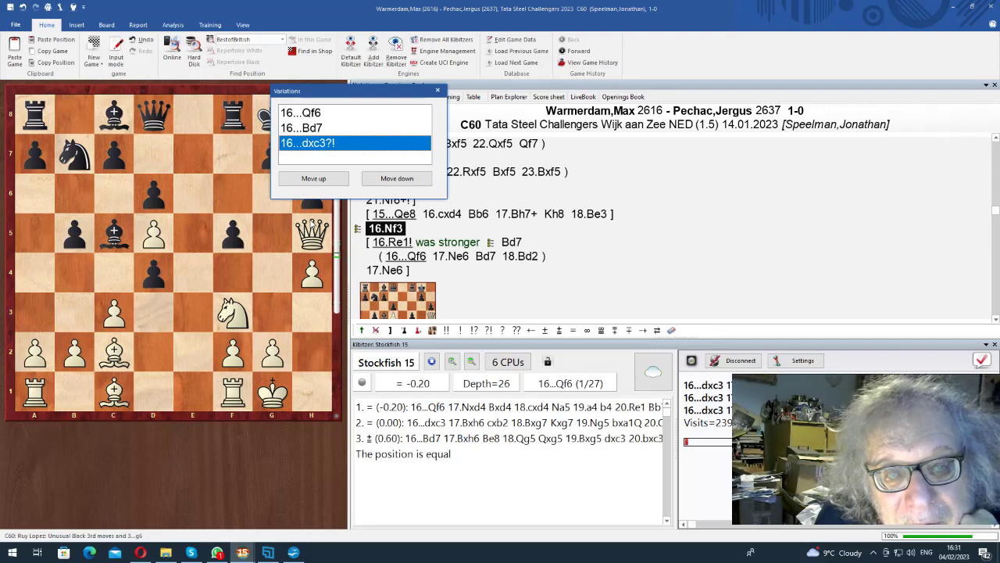
key(Return)
key(Right)
key(Return)
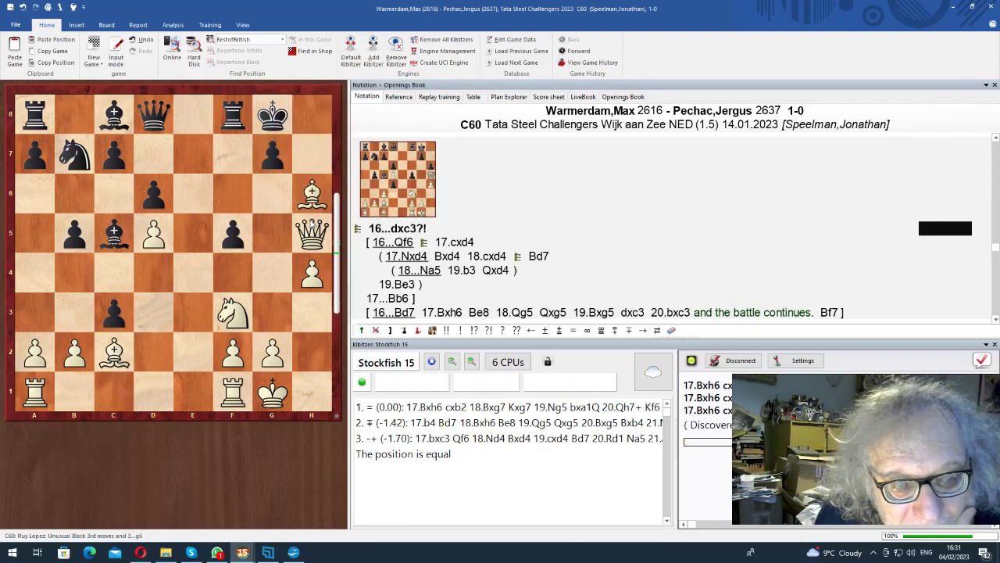
key(Right)
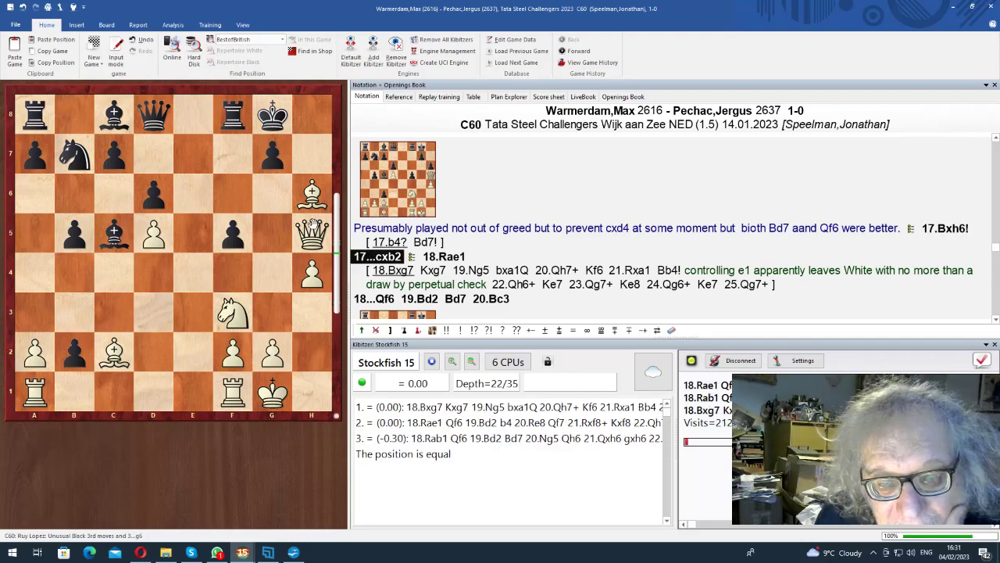
Choose the 18.Bxg7 variation and play through 18...Kxg7 19.Ng5 bxa1Q 20.Qh7+ Kf6 21.Rxa1 to 21...Bb4.
key(Right)
key(Return)
key(Down)
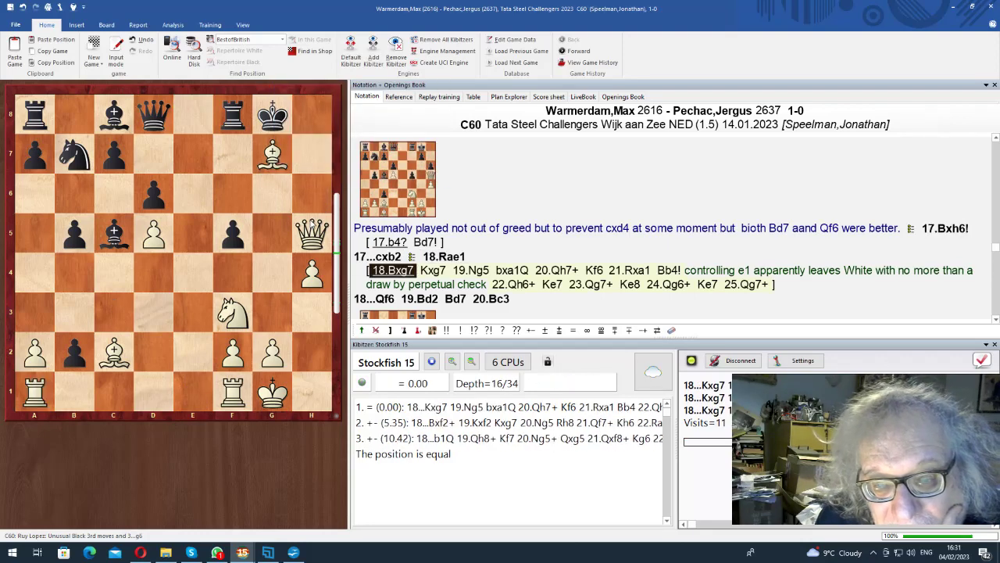
key(Right)
key(Right)
key(Right)
key(Right)
key(Right)
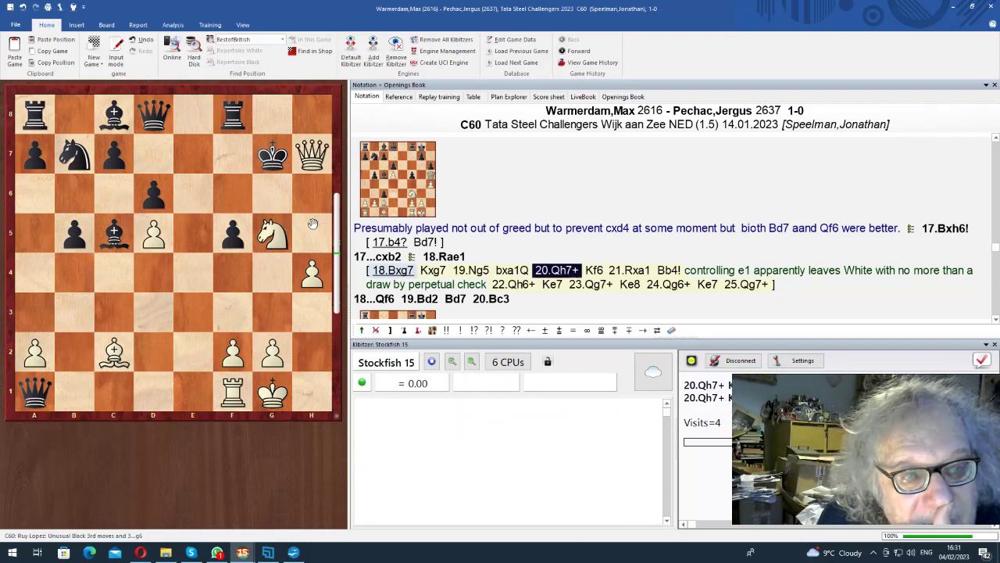
key(Right)
key(Right)
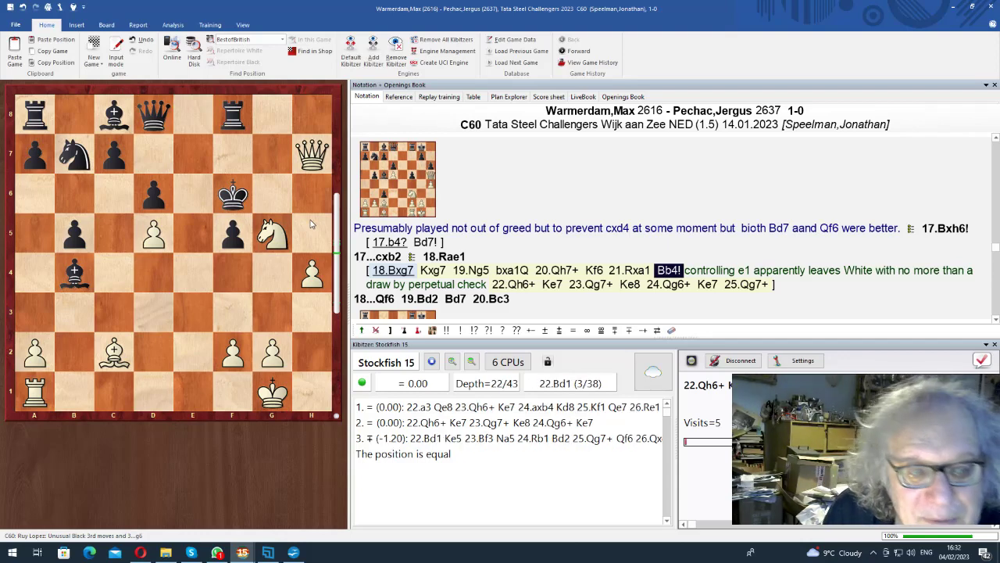
Step back through the 18.Bxg7 variation to the position after 17...cxb2.
key(Left)
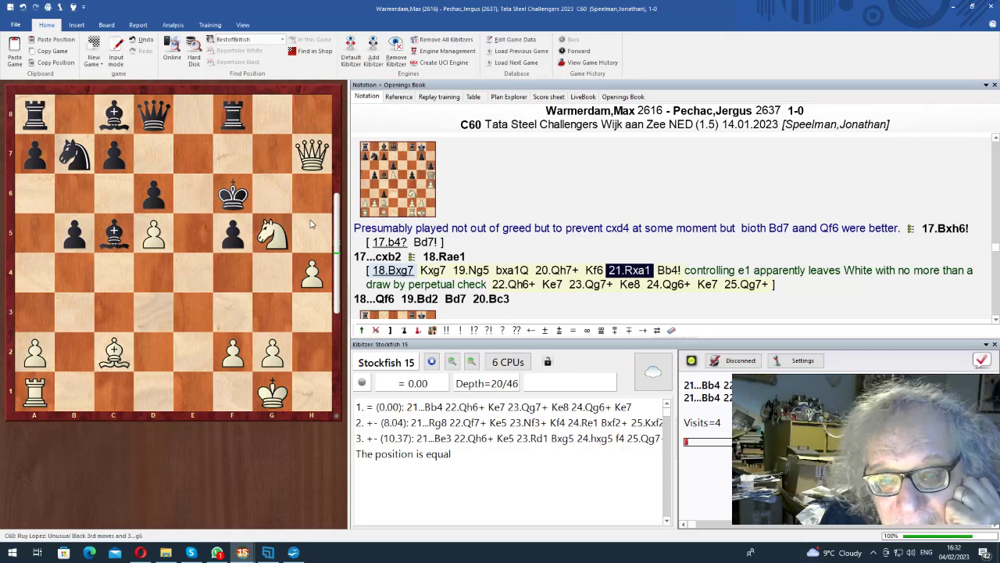
key(Left)
key(Left)
key(Left)
key(Left)
key(Left)
key(Left)
key(Left)
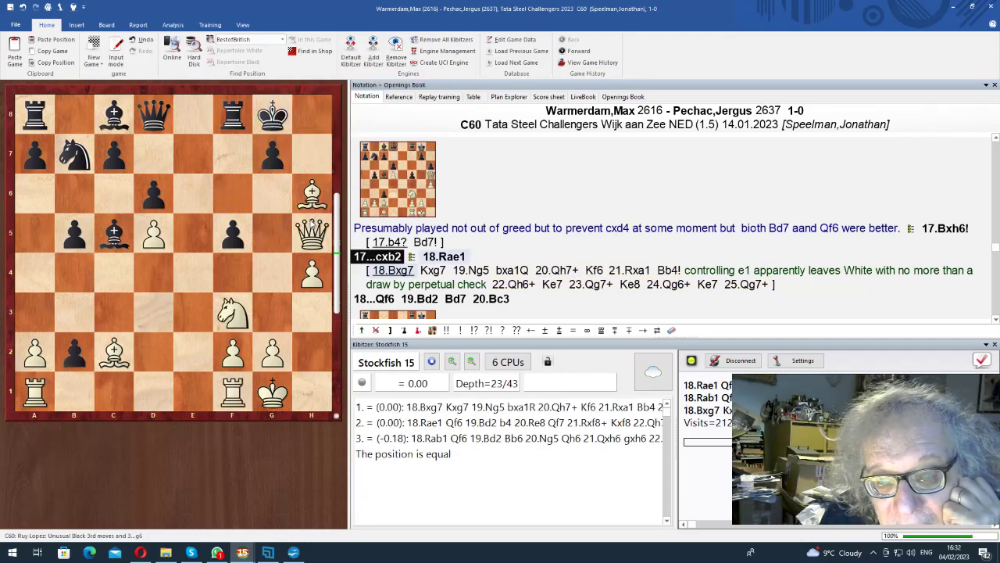
Play through the main line 18.Rae1 Qf6 19.Bd2 Bd7, rechecking the position after 18...Qf6, up to 20.Bc3.
key(Right)
key(Right)
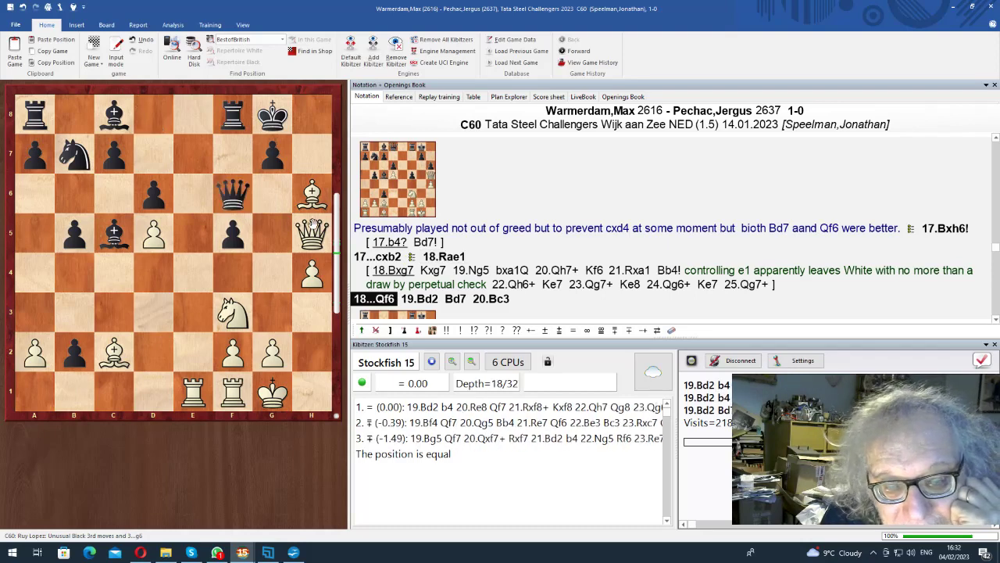
key(Right)
key(Right)
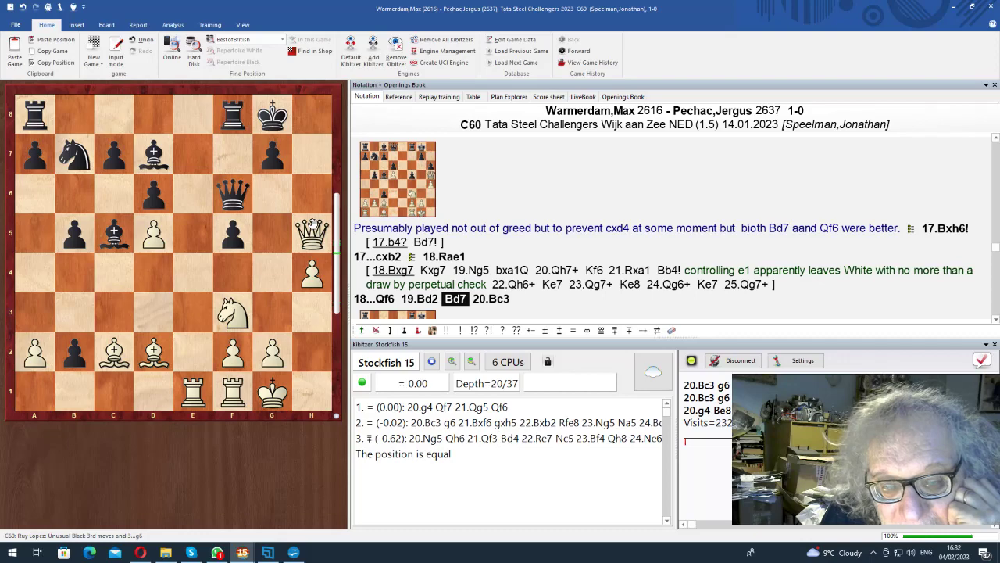
key(Left)
key(Left)
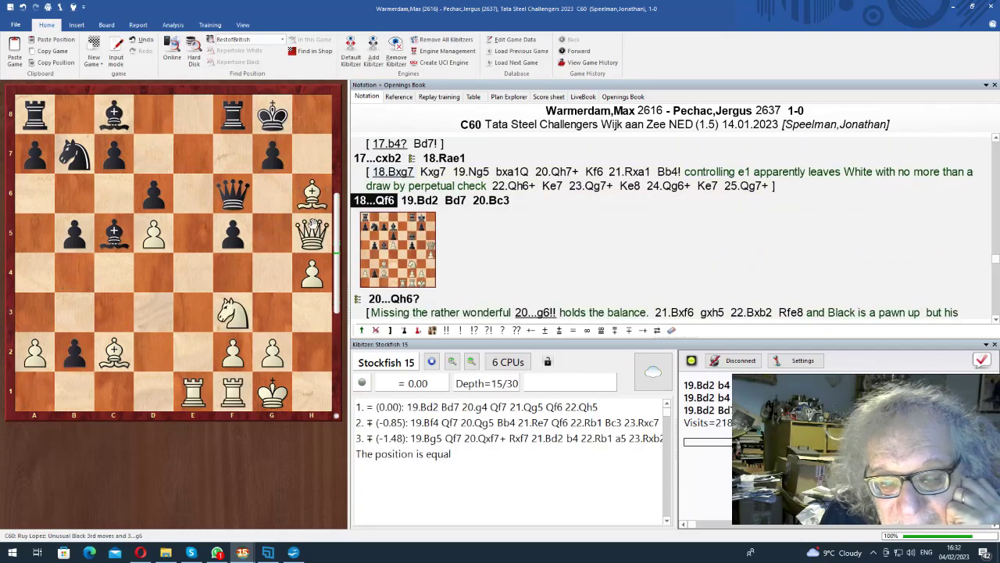
key(Right)
key(Right)
key(Right)
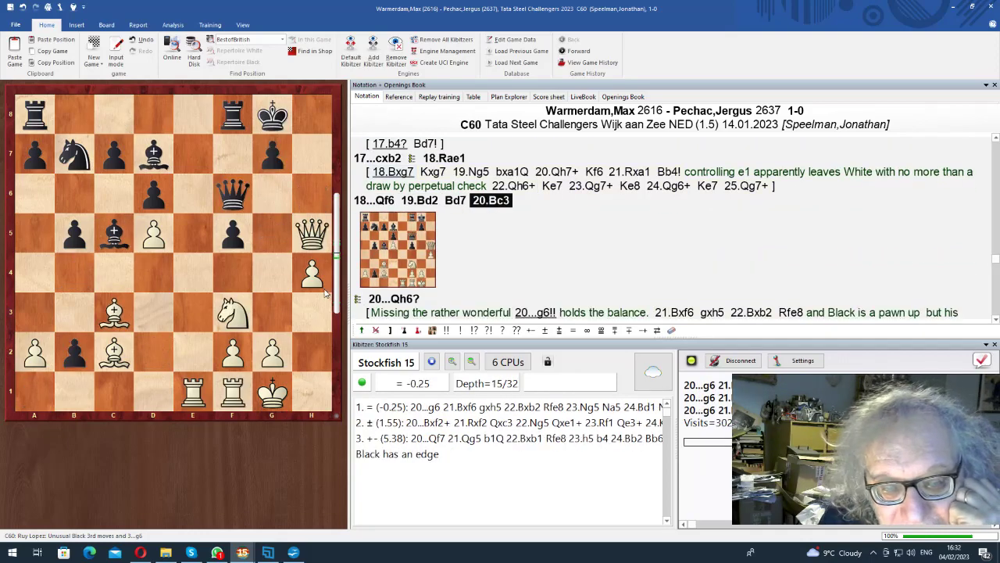
Hide the notation behind the replay training view with the board at the position after 20.Bc3.
click(442, 96)
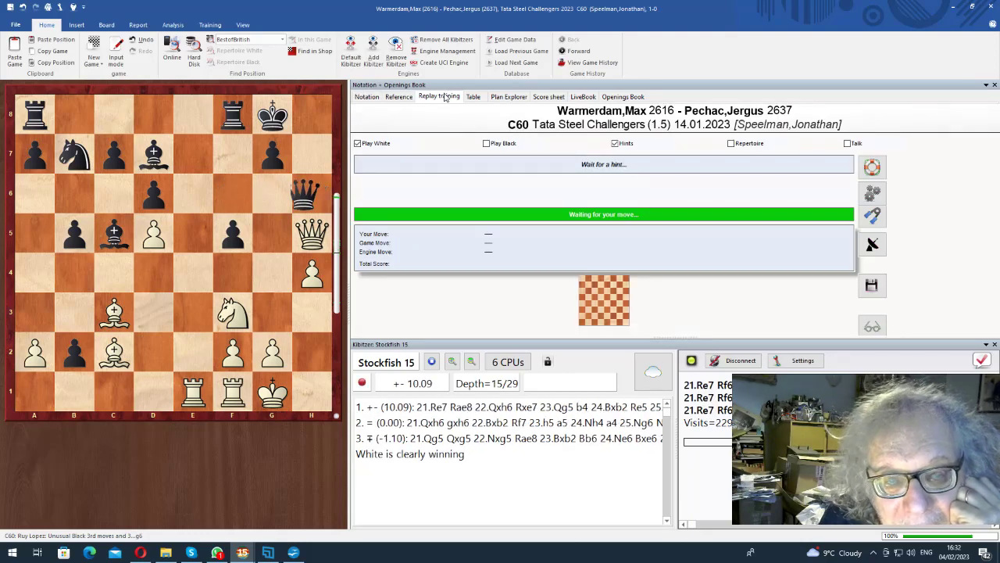
key(Left)
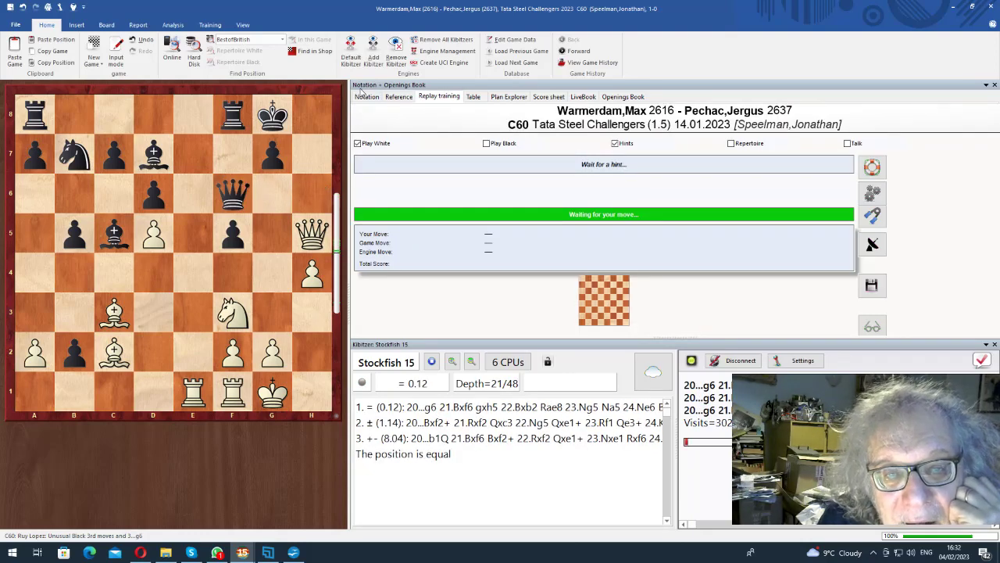
click(367, 97)
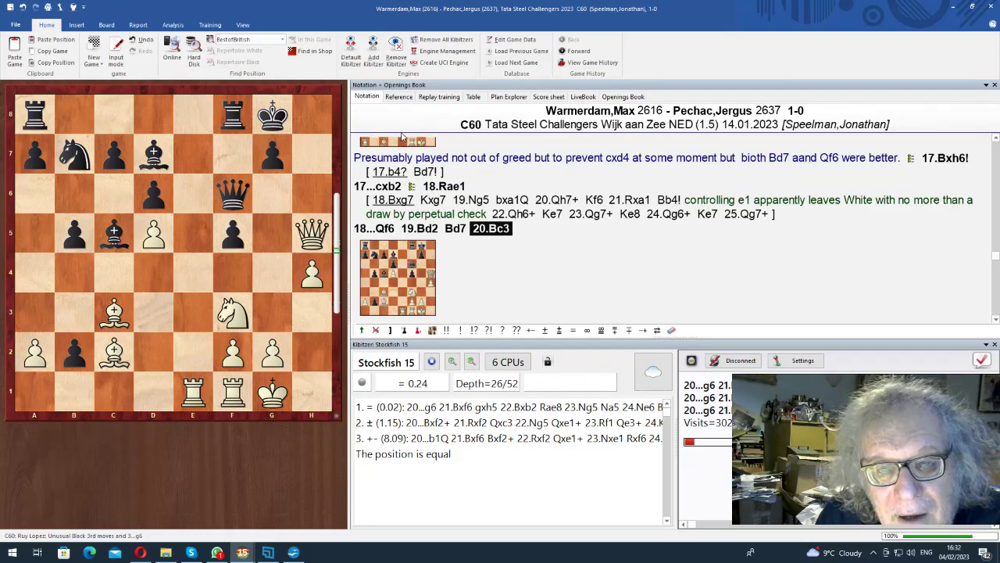
click(442, 99)
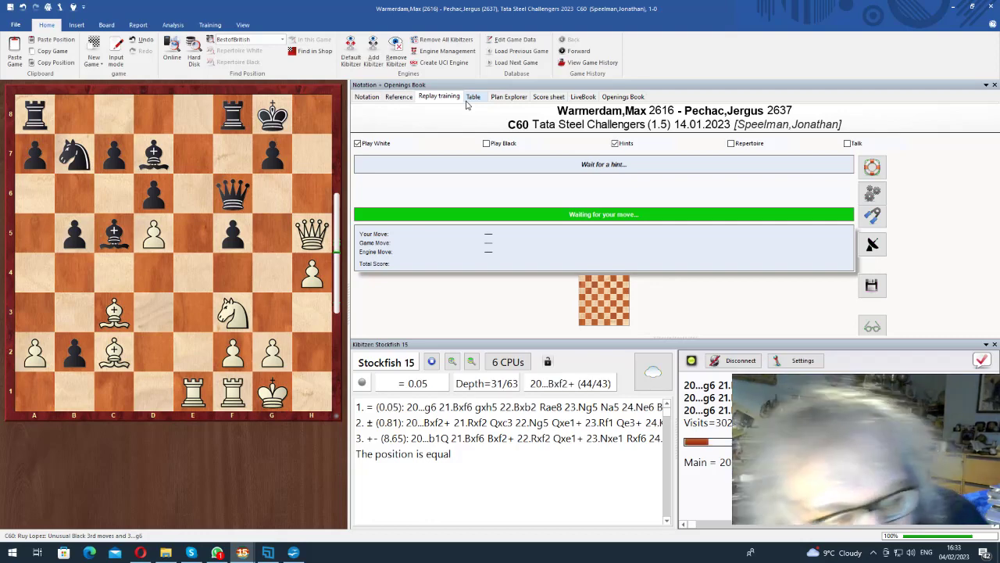
Choose the 20...Be8 variation and play through 21.Rxe8 Qxc3 22.Ng5 Rfxe8 23.Qh7+ Kf8 to 24.Qxf5+.
key(Right)
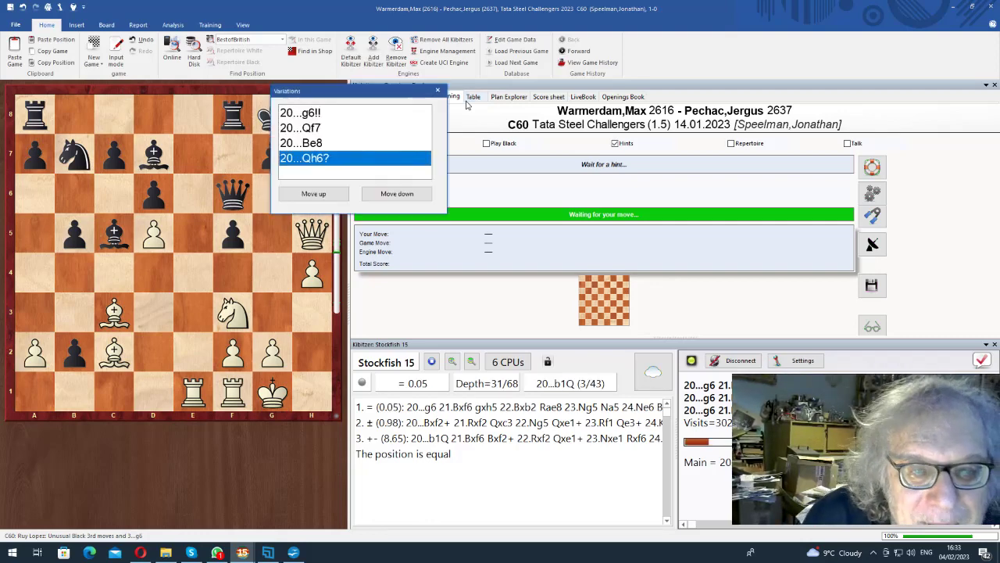
key(Up)
key(Up)
key(Down)
key(Return)
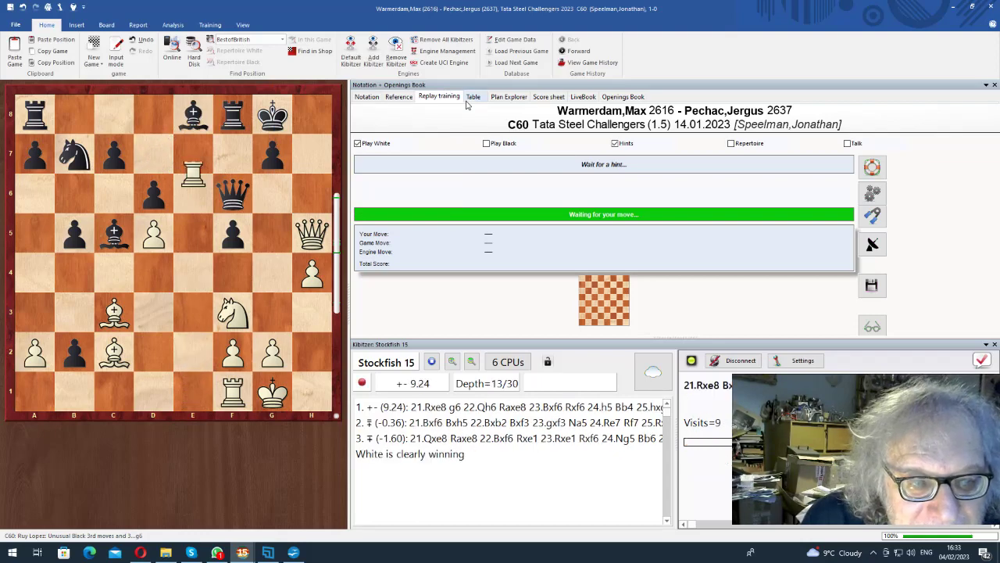
key(Right)
key(Right)
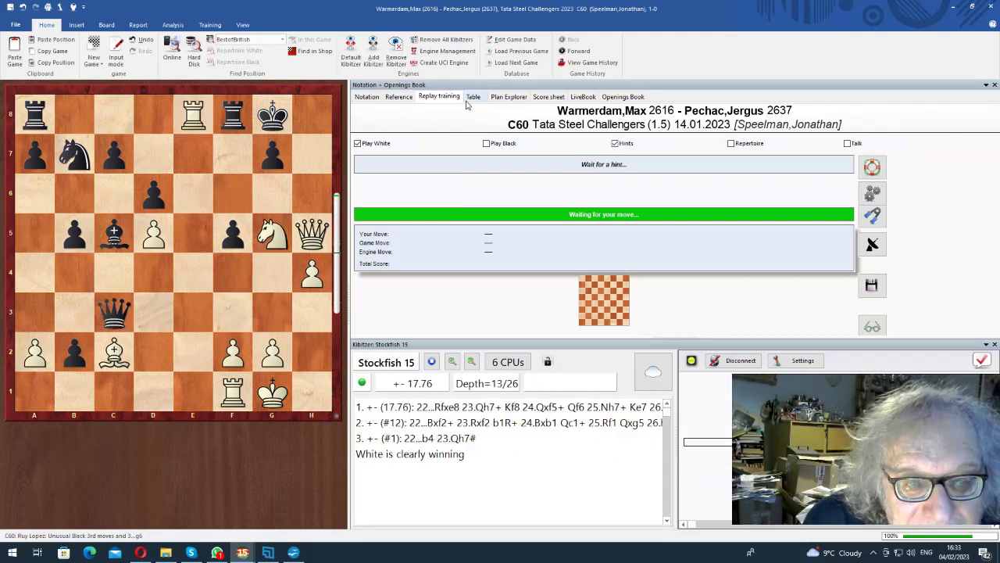
key(Right)
key(Right)
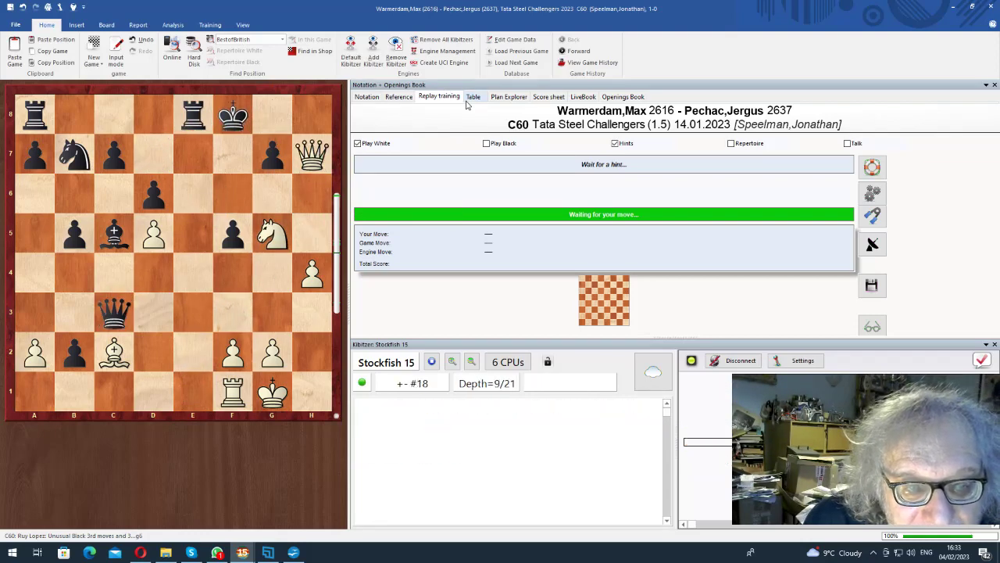
key(Right)
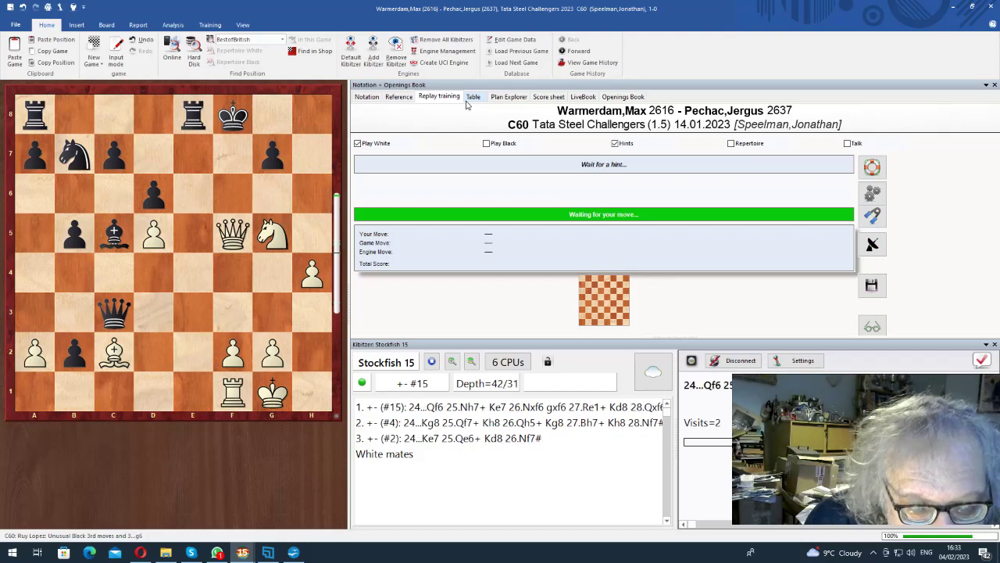
View 24...Qf6, step back, and choose 24...Kg8, playing 25.Qf7+ Kh8 26.Qh5+ Kg8 27.Bh7+ Kh8 to 28.Nf7#.
key(Right)
key(Return)
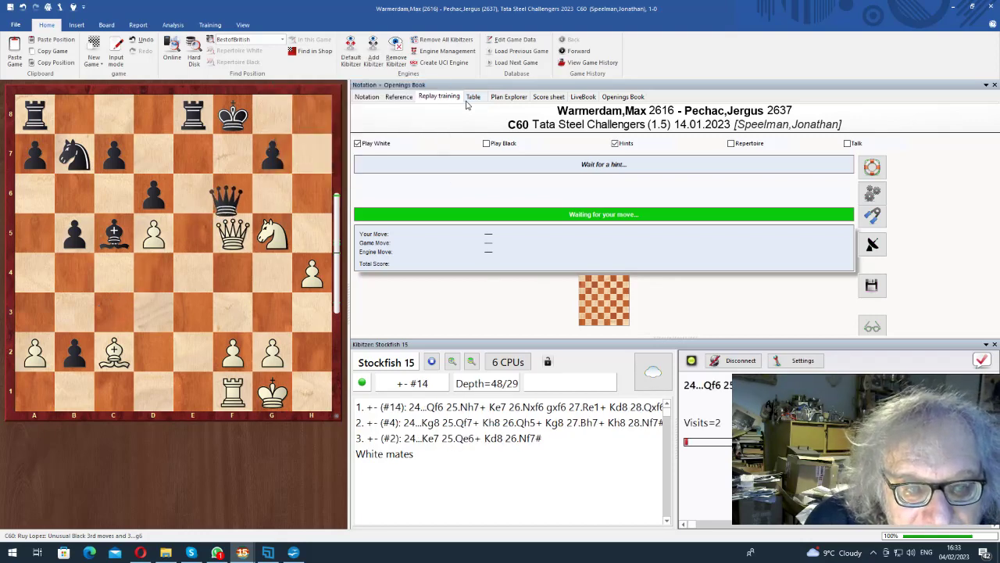
key(Left)
key(Right)
key(Up)
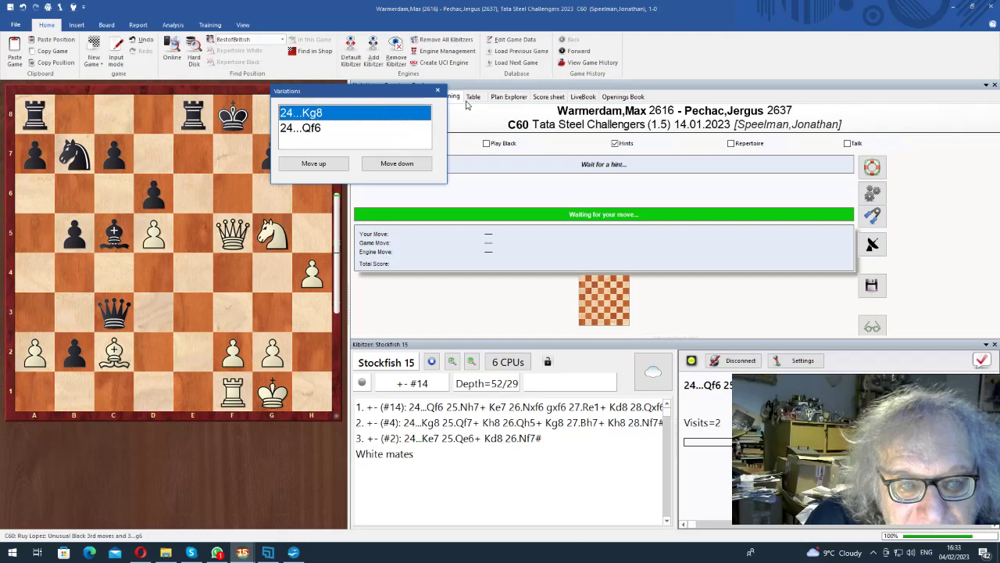
key(Return)
key(Right)
key(Right)
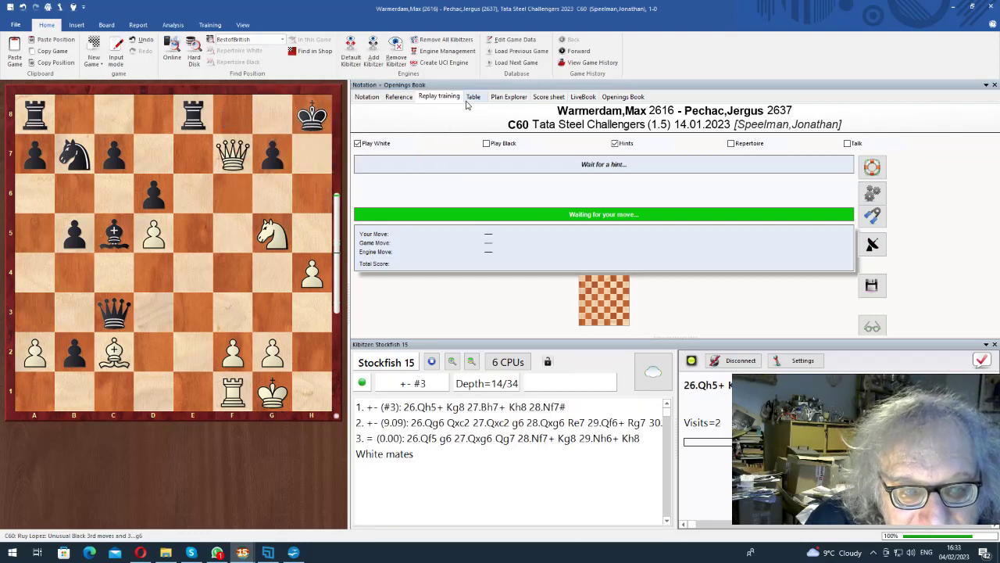
key(Right)
key(Right)
key(Right)
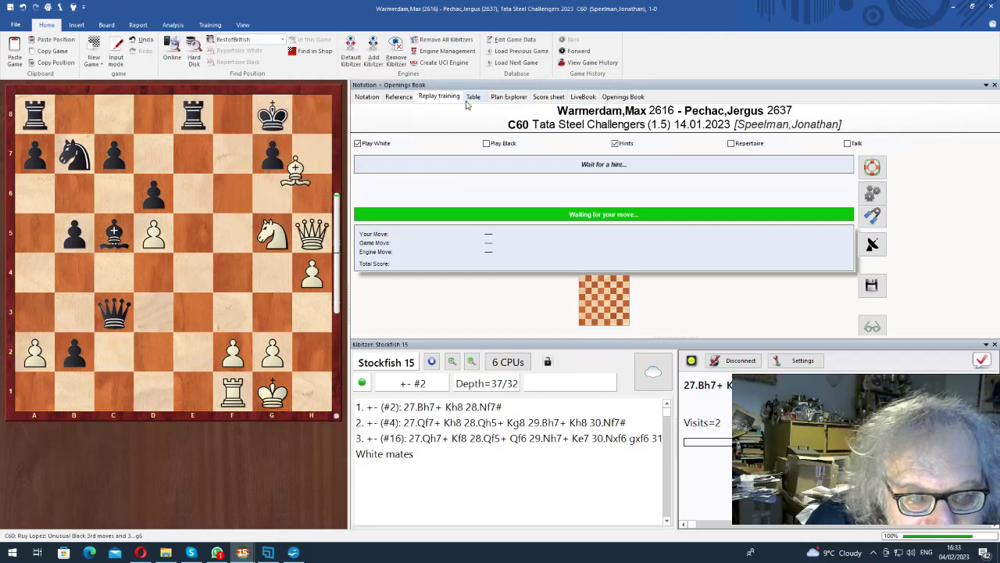
key(Right)
key(Right)
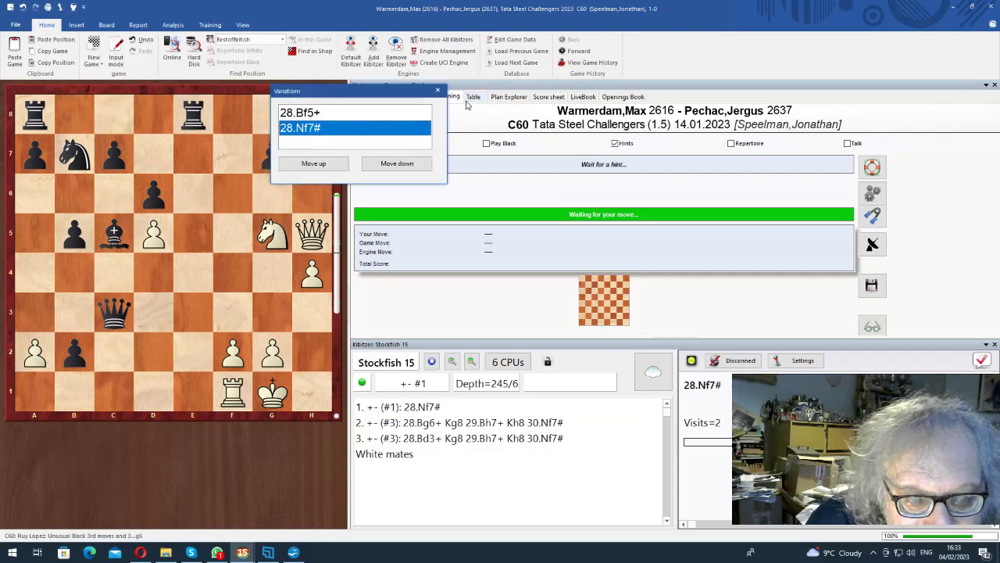
key(Return)
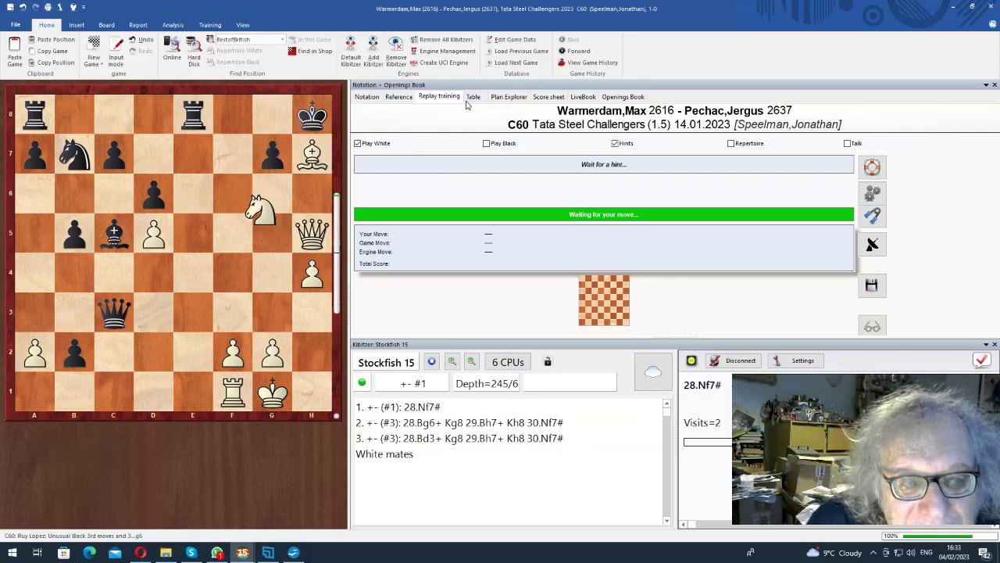
Step back to the position after 27...Kh8 and display the game notation.
key(Left)
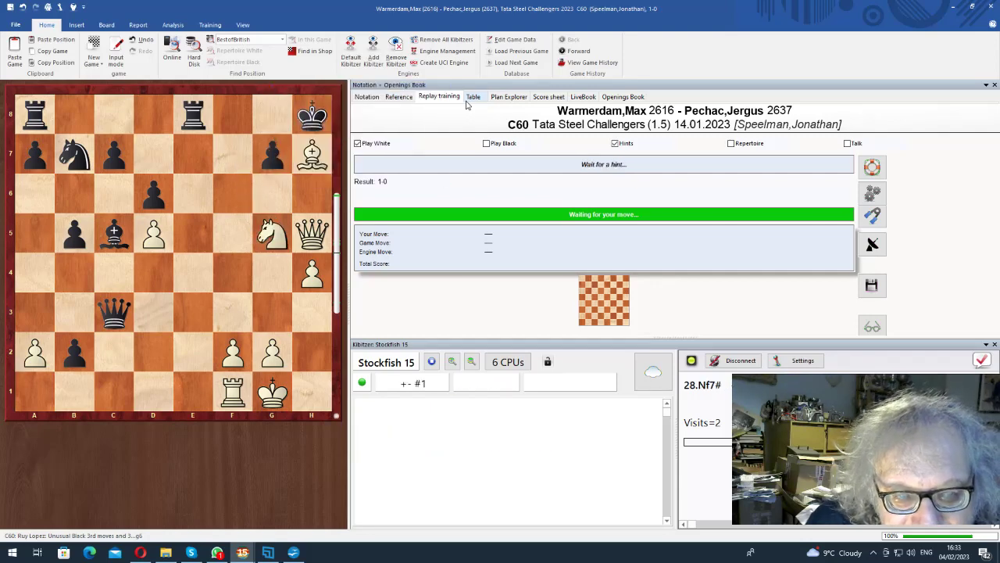
click(366, 96)
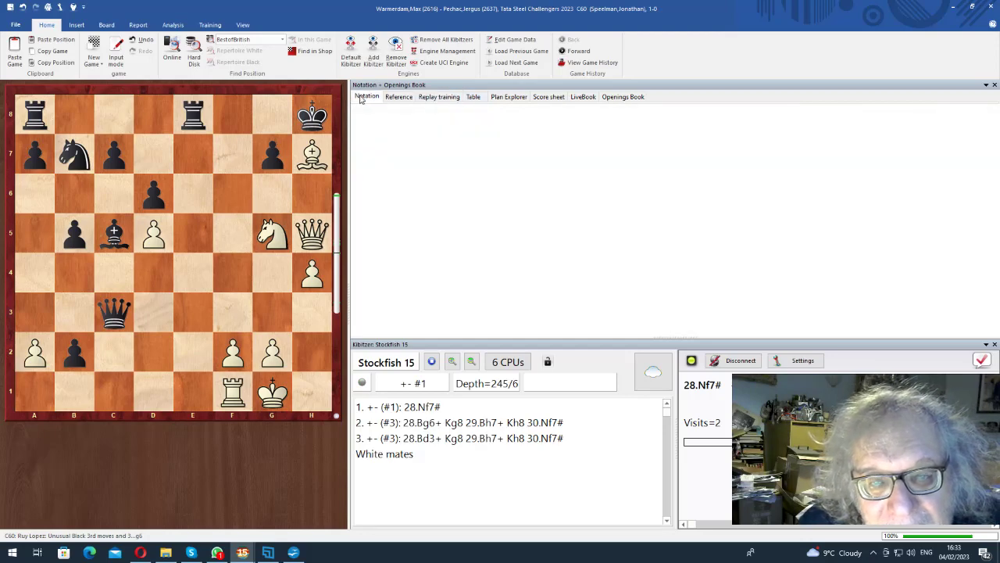
scroll(452, 221, down, 1)
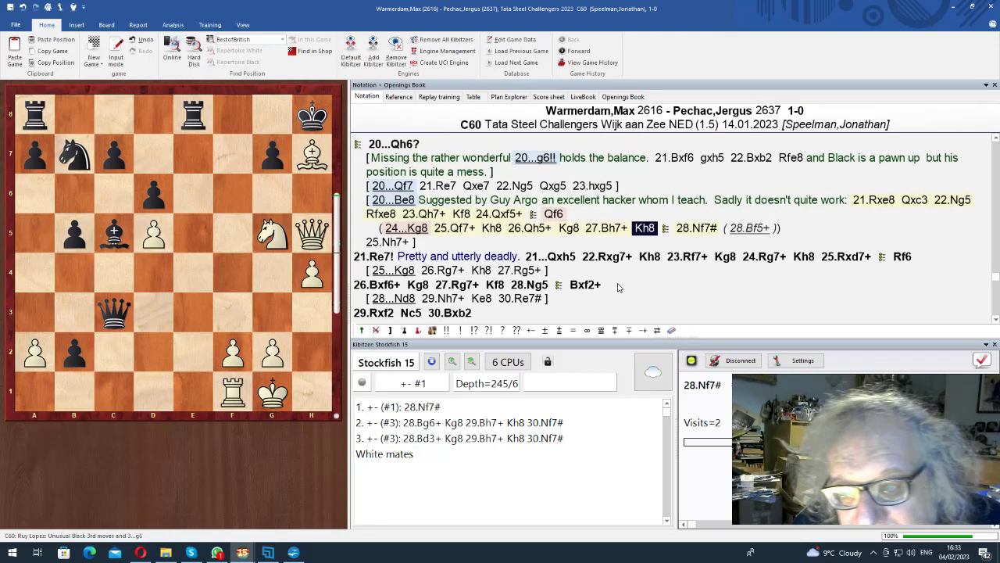
Promote the 28.Bf5+ variation and then promote 28.Nf7# back above it.
click(748, 233)
right_click(747, 233)
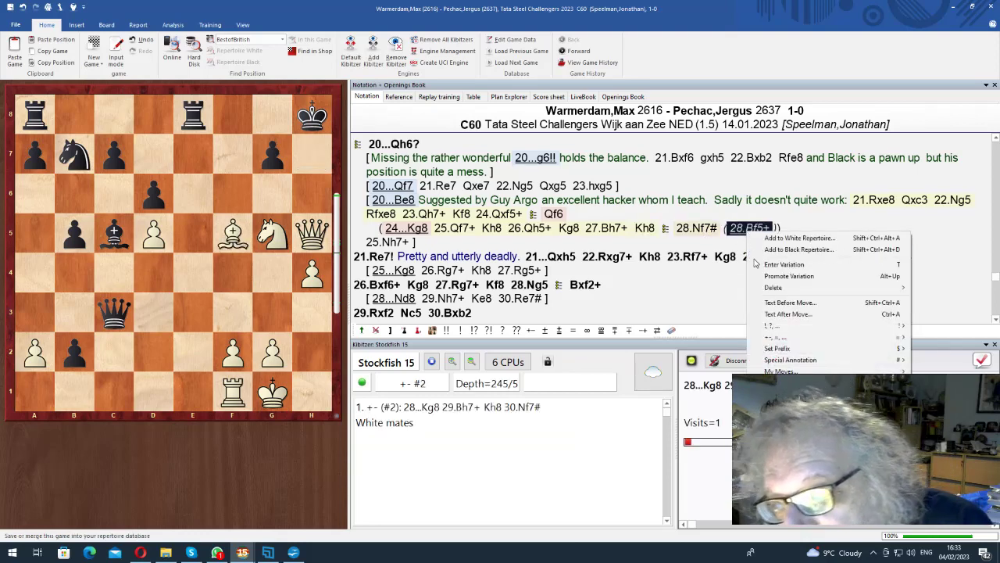
click(788, 276)
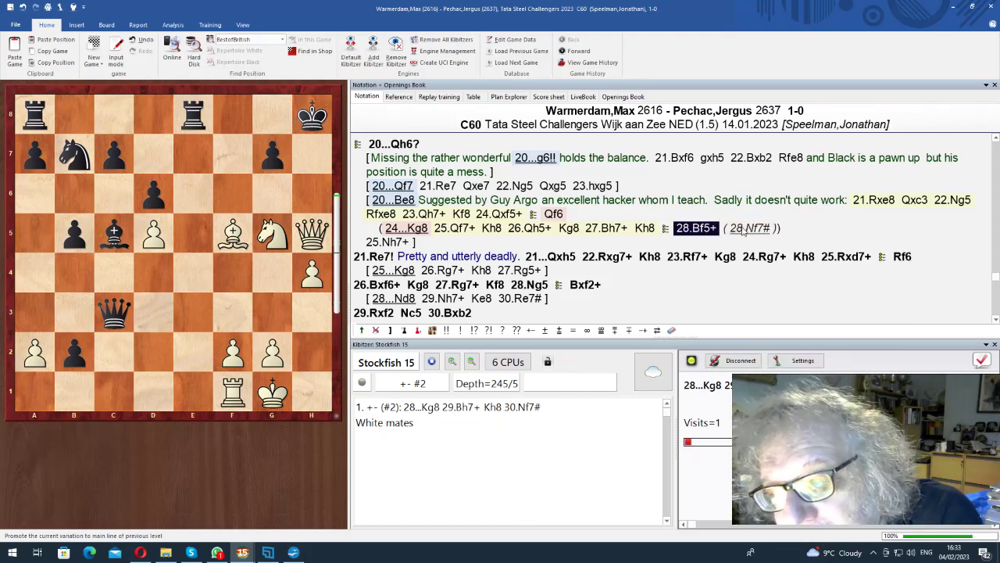
right_click(743, 227)
click(758, 273)
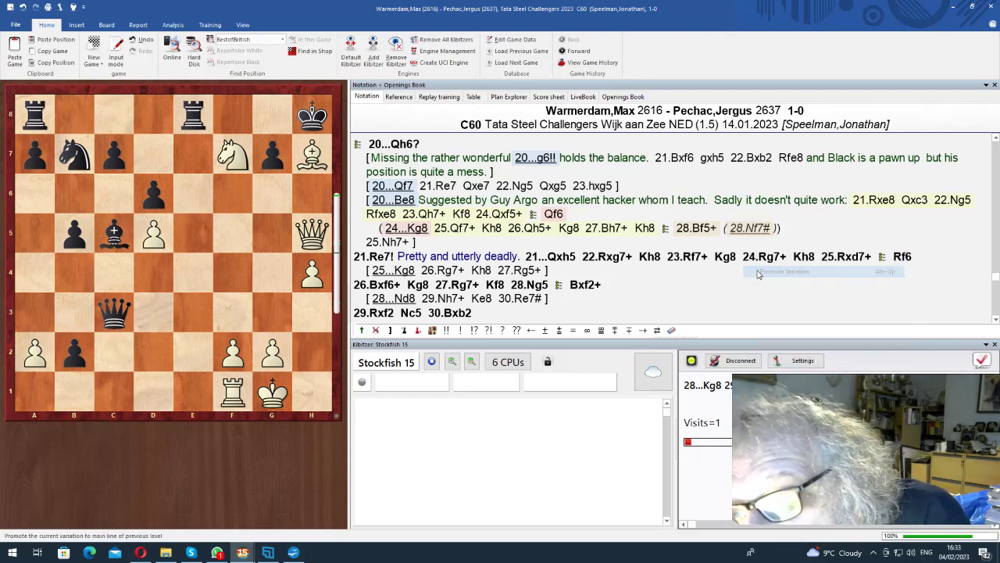
Delete the 28.Bf5+ variation from the notes and save the game, replacing it in col187.pgn.
right_click(737, 228)
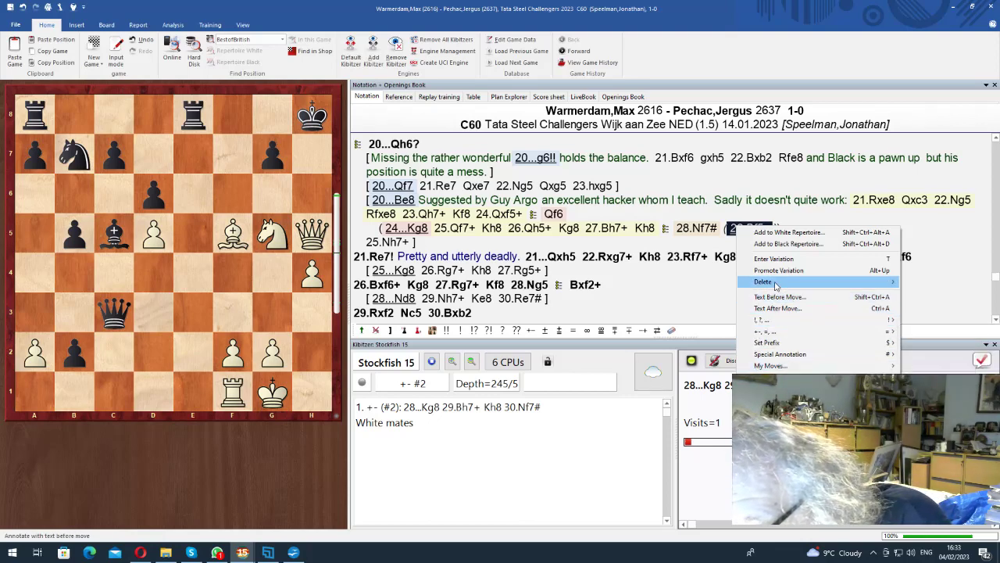
mouse_move(775, 285)
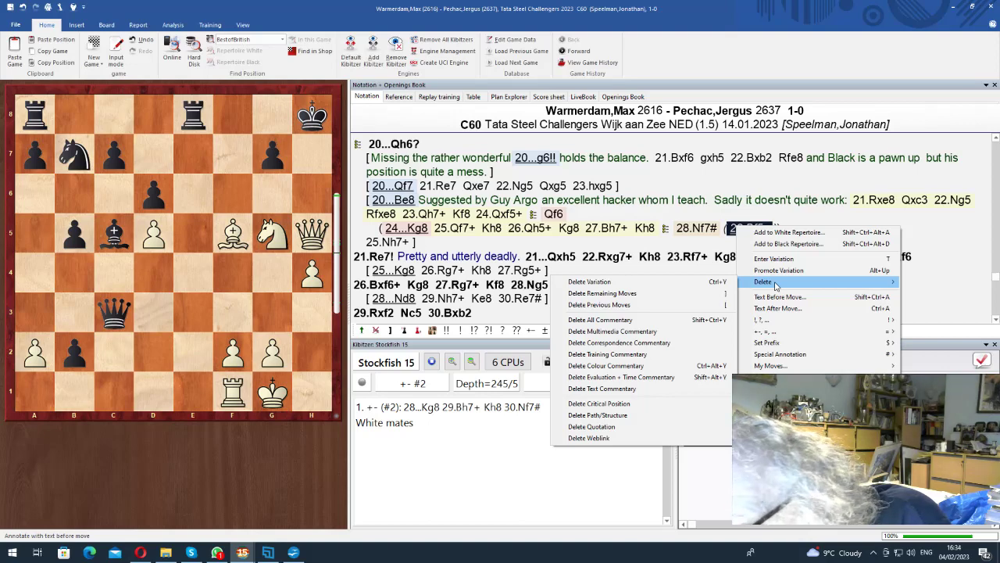
click(612, 284)
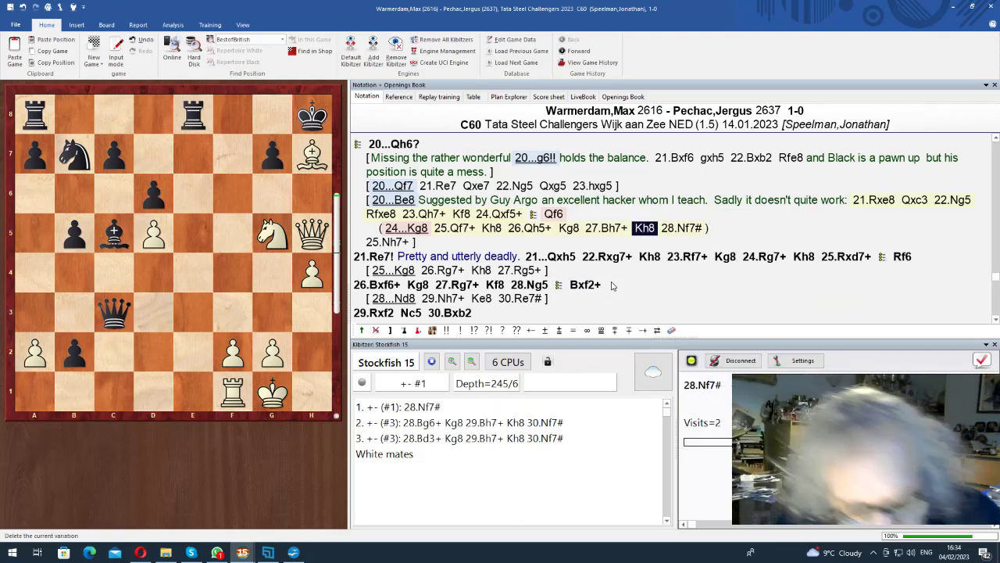
key(ctrl+s)
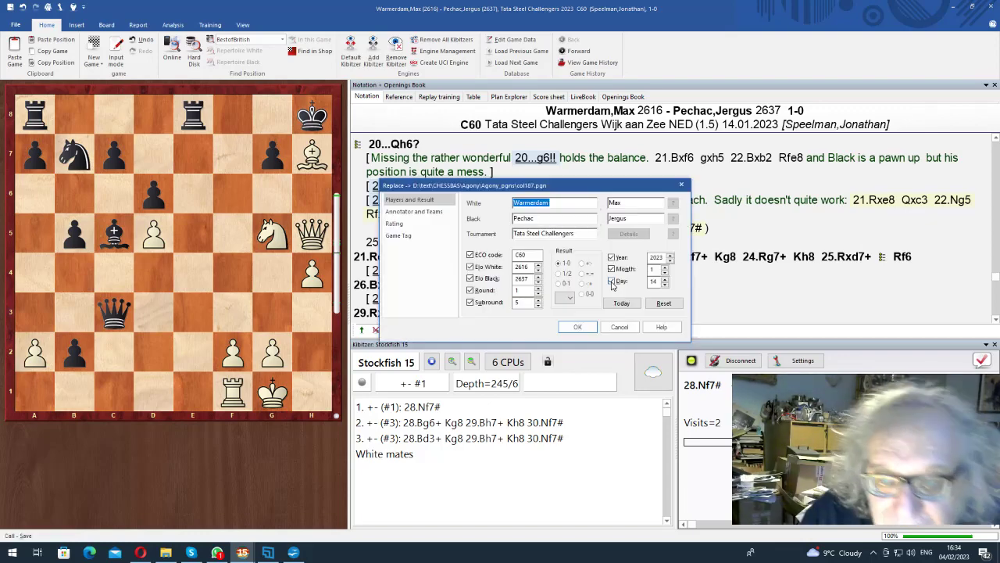
key(Return)
Step back out of the variations at Black's 20th move to the main-line position after 20.Bc3.
key(Left)
key(Left)
key(Left)
key(Left)
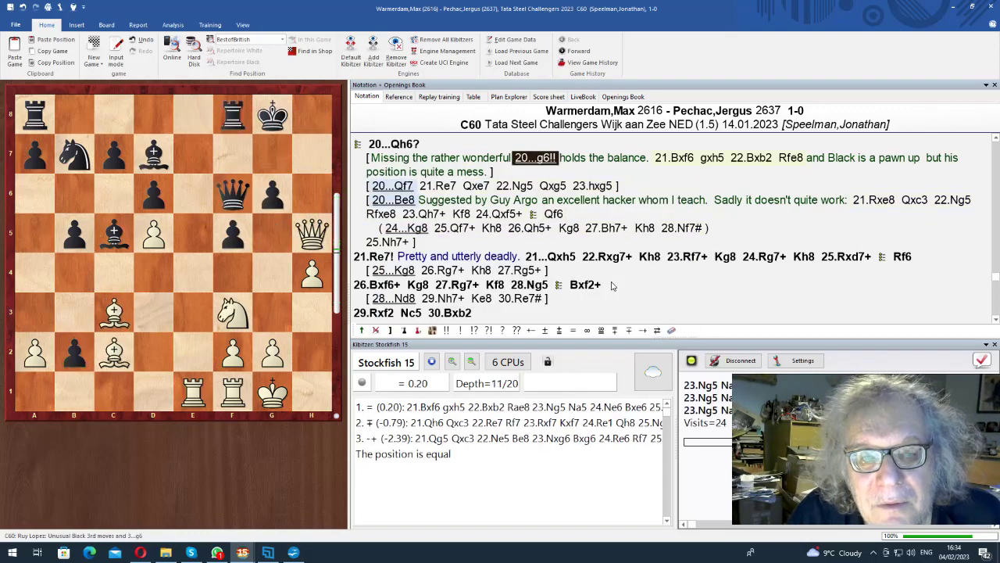
key(Right)
key(Right)
key(Right)
key(Right)
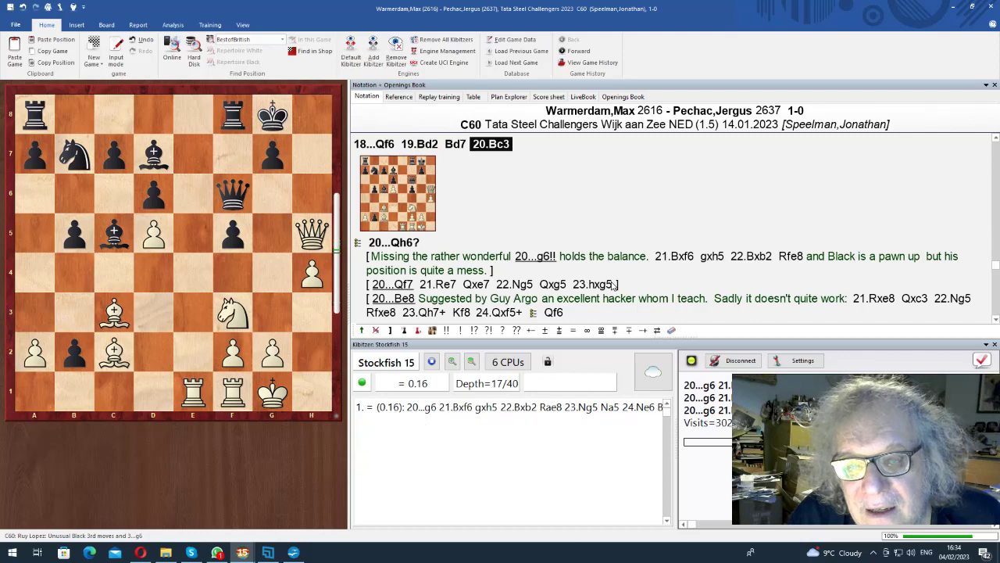
Look at 20...Qh6?, step back, and choose the 20...g6!! variation, playing through 21.Bxf6 gxh5.
key(Return)
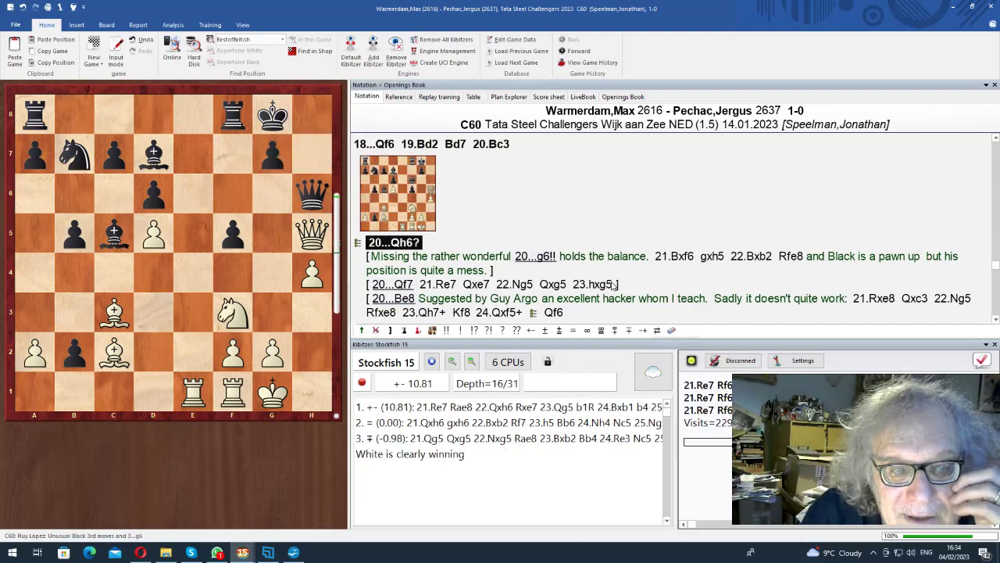
key(Left)
key(Right)
key(Up)
key(Up)
key(Up)
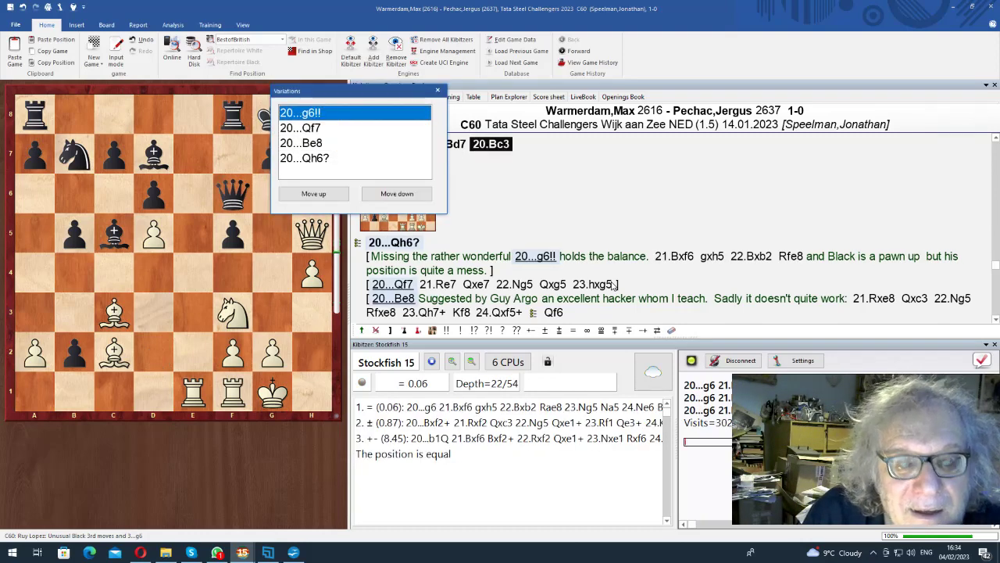
key(Return)
key(Right)
key(Right)
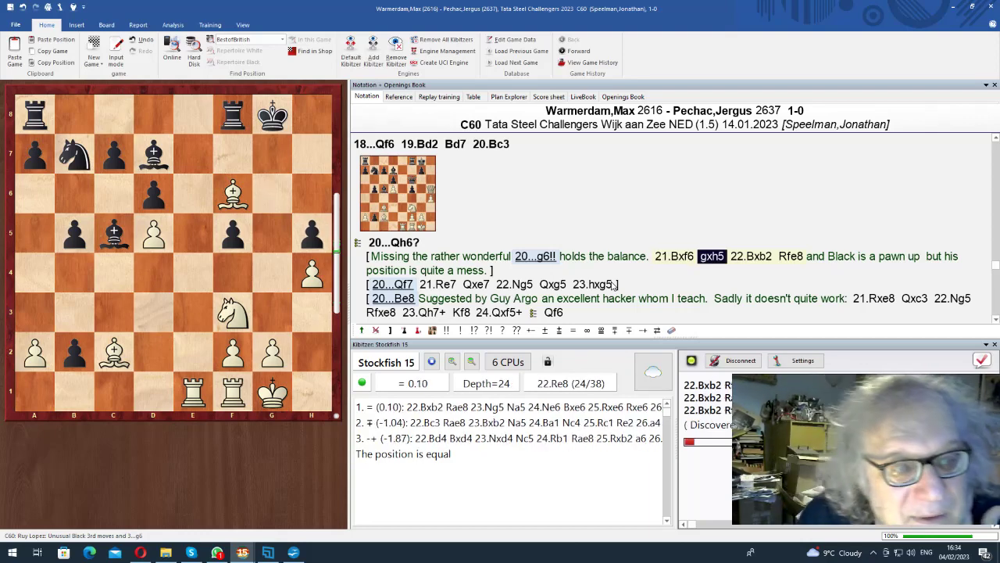
Step back out of the 20...g6!! variation to 20.Bc3 and bring up the alternatives at Black's 20th move.
key(Left)
key(Left)
key(Left)
key(Right)
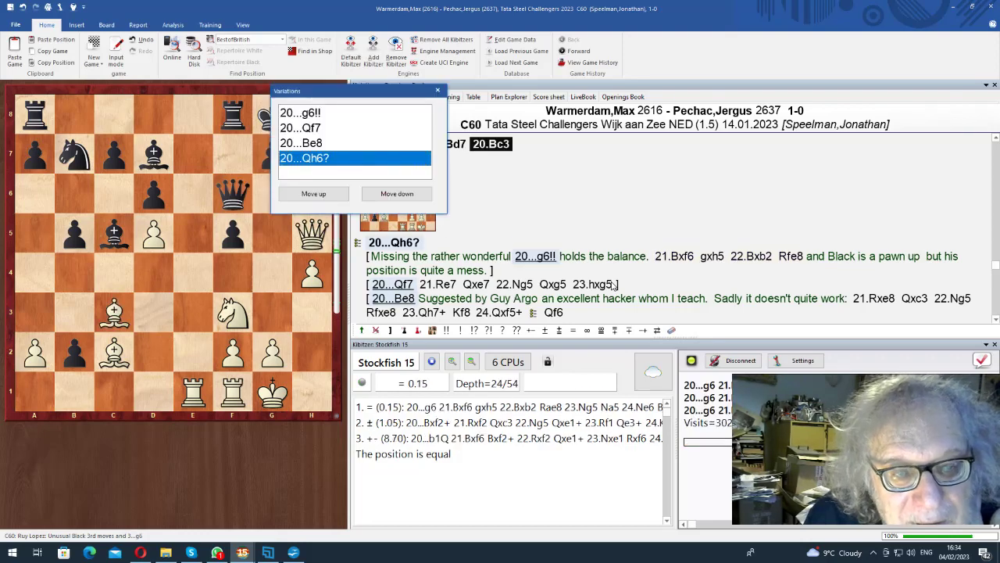
Follow the main-line 20...Qh6? from the alternatives at Black's 20th move and advance to 21.Re7!
key(Return)
key(Left)
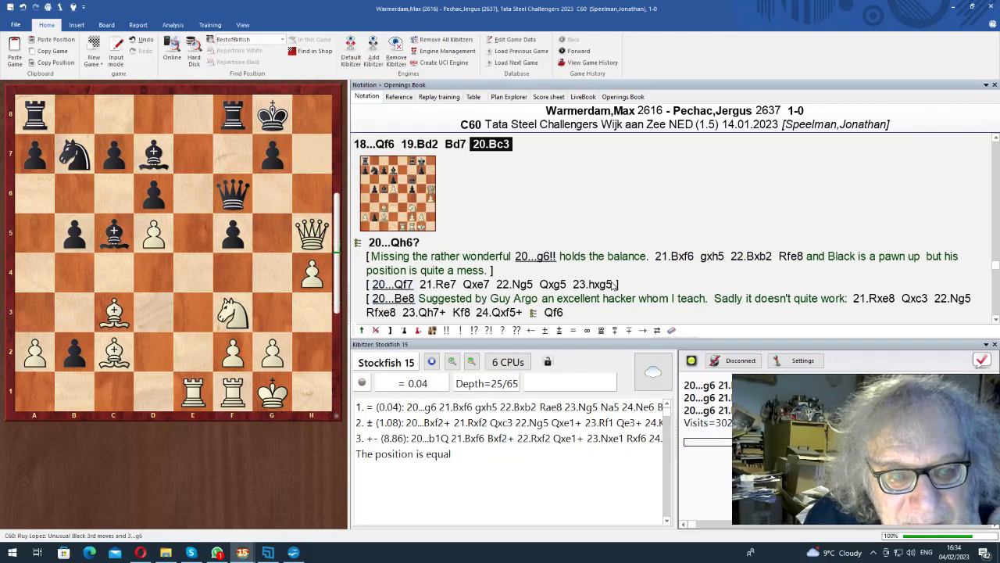
key(Right)
key(Return)
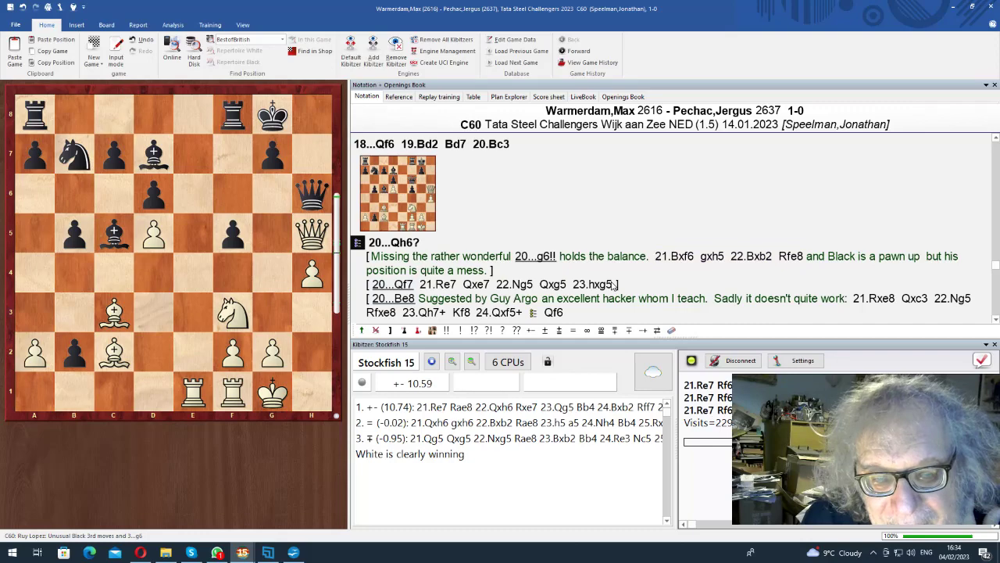
key(Right)
key(Left)
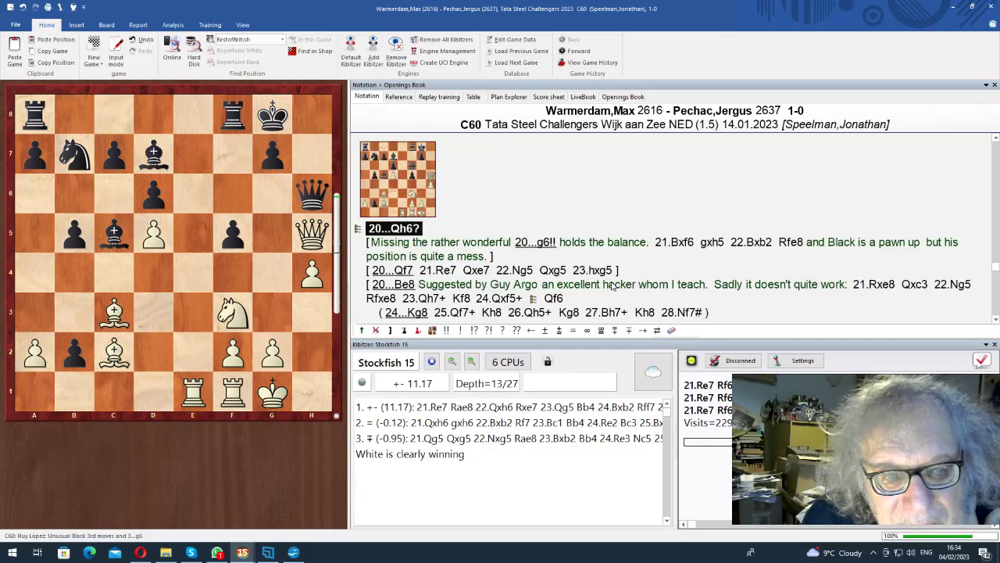
key(Right)
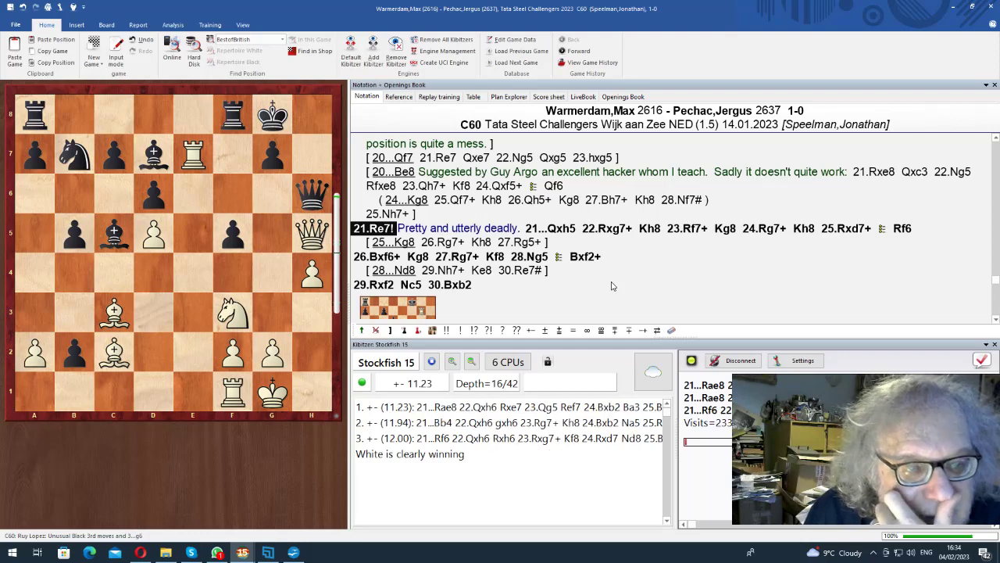
Play through the main line from 21...Qxh5 and the rook checks on g7 and f7 up to 25.Rxd7+.
key(Right)
key(Left)
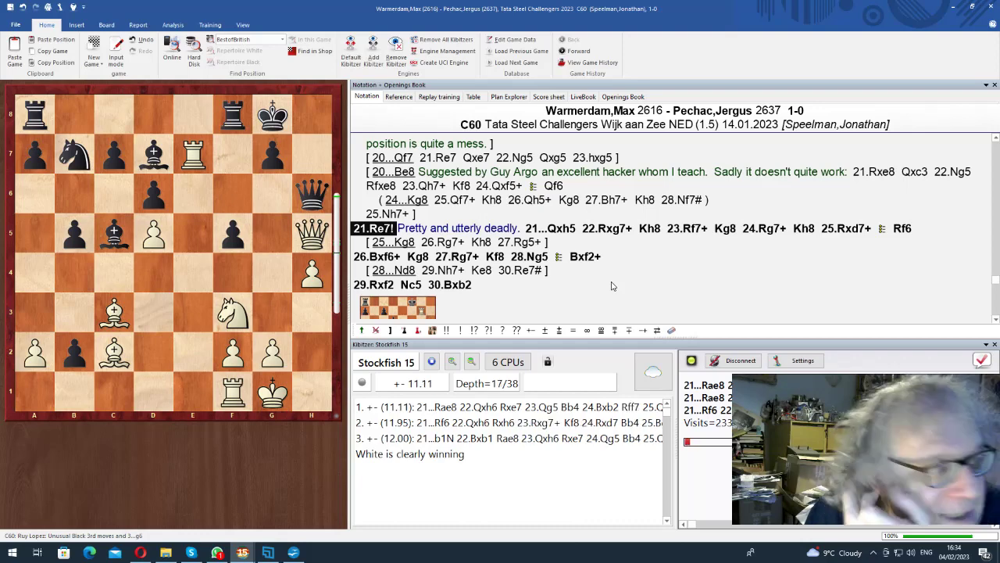
key(Right)
key(Right)
key(Right)
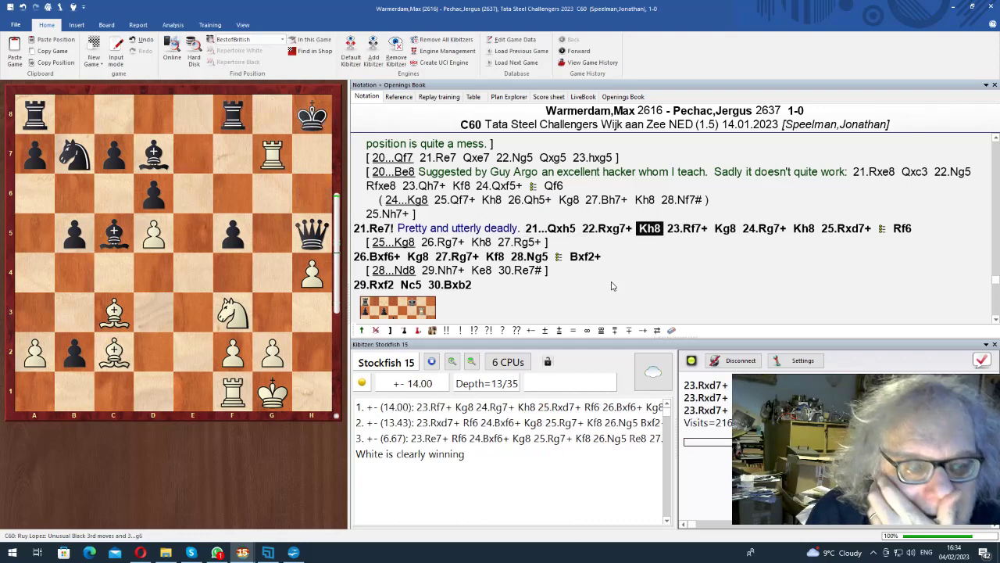
key(Right)
key(Right)
key(Right)
key(Right)
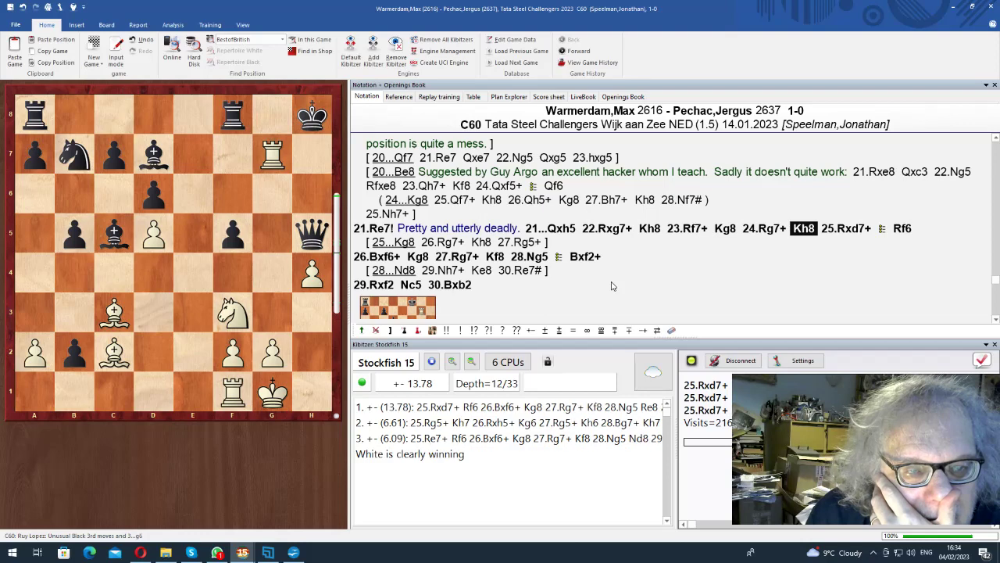
key(Right)
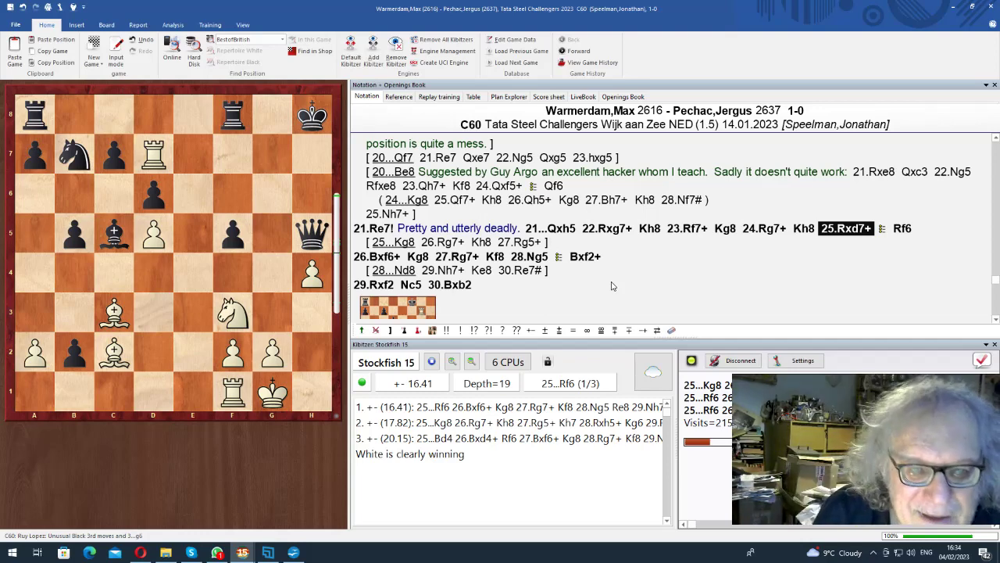
Choose the main-line 25...Rf6 over the 25...Kg8 alternative and play on to 28.Ng5.
key(Right)
key(Return)
key(Right)
key(Right)
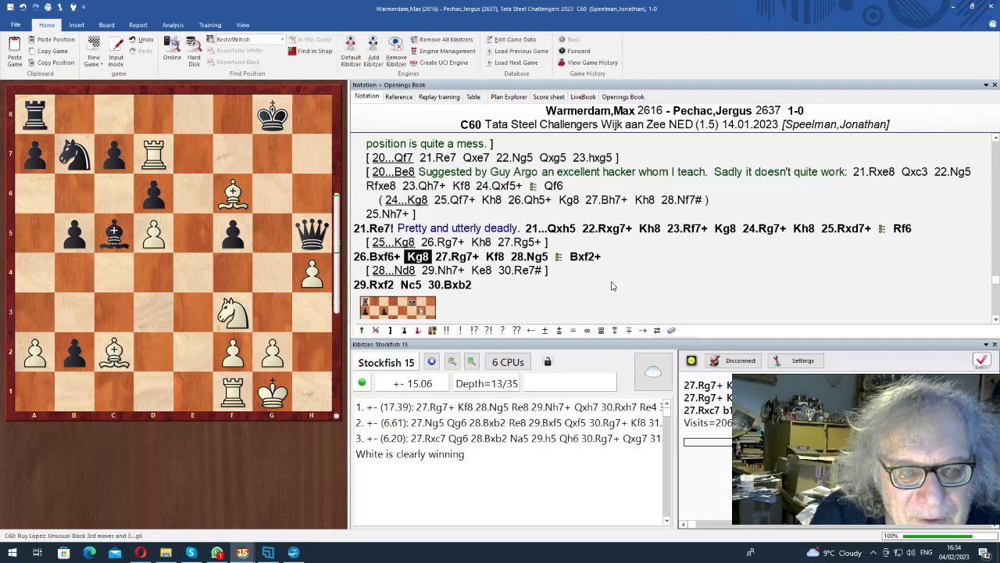
key(Right)
key(Right)
key(Right)
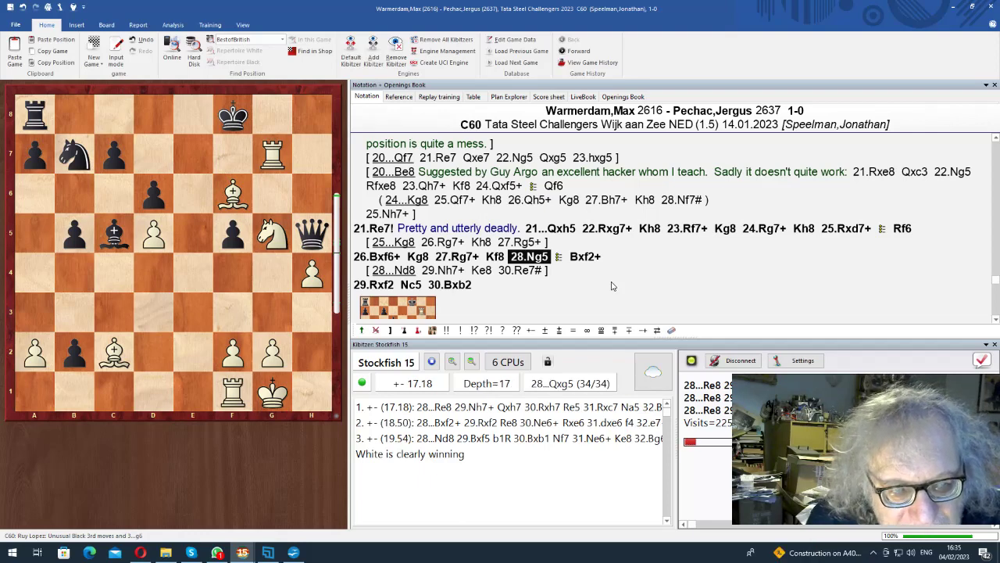
Continue with 28...Bxf2+ through to the final move 31.Nh7# and save the game.
key(Right)
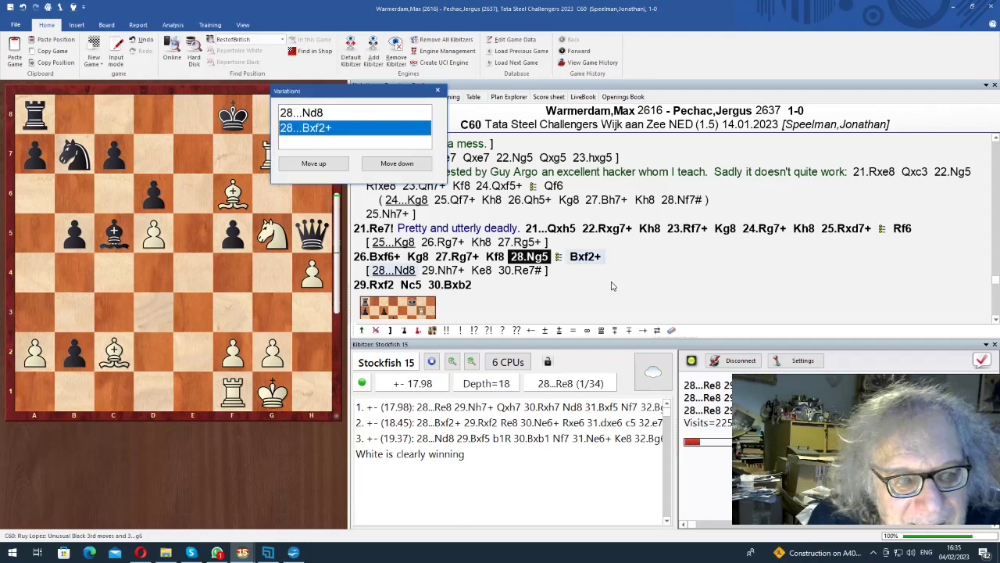
key(Return)
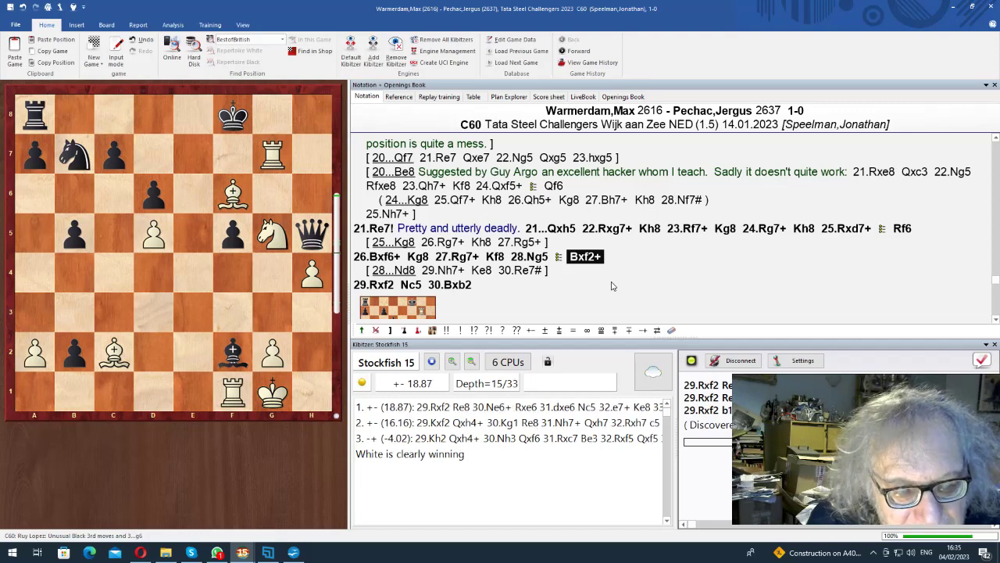
key(Right)
key(Right)
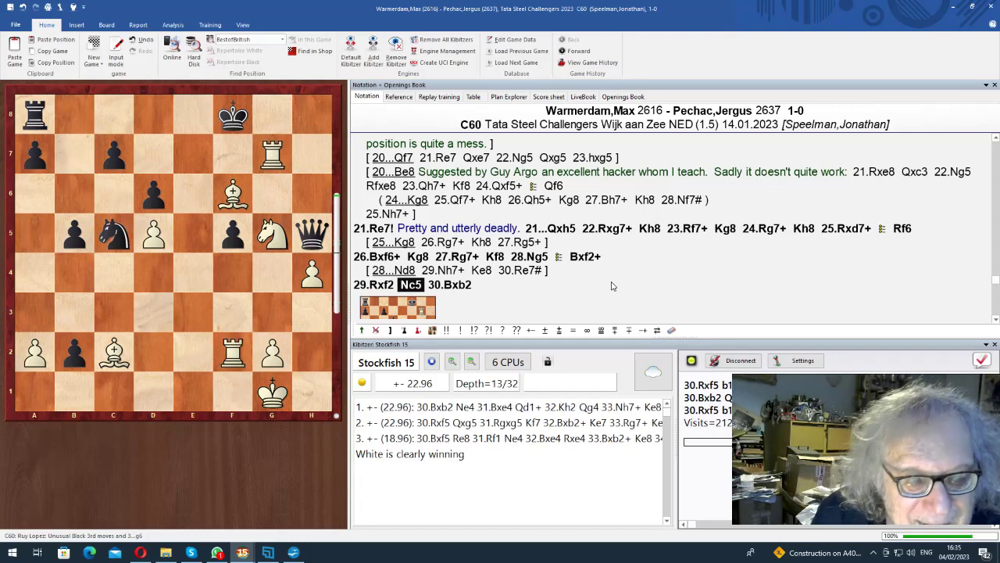
key(Right)
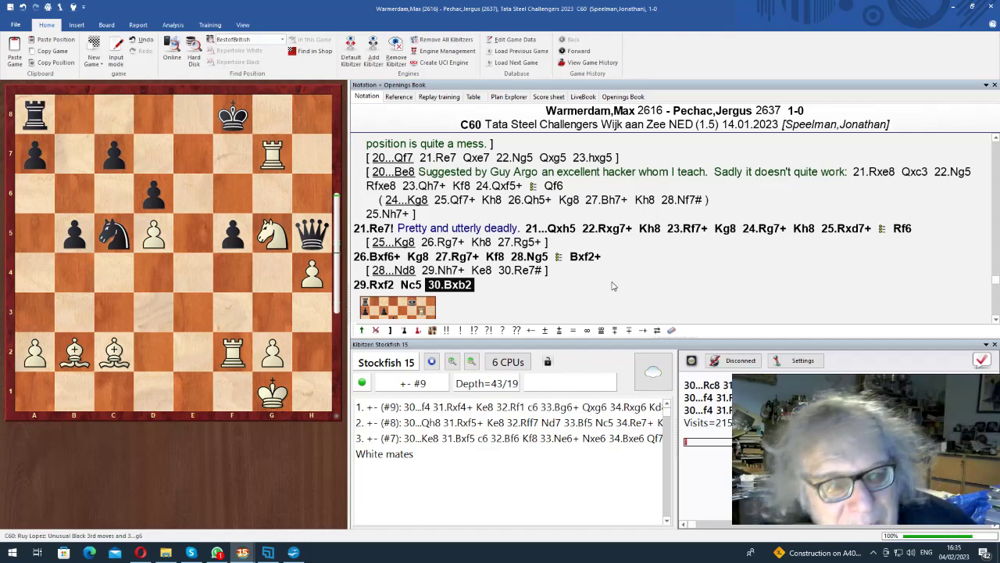
key(Right)
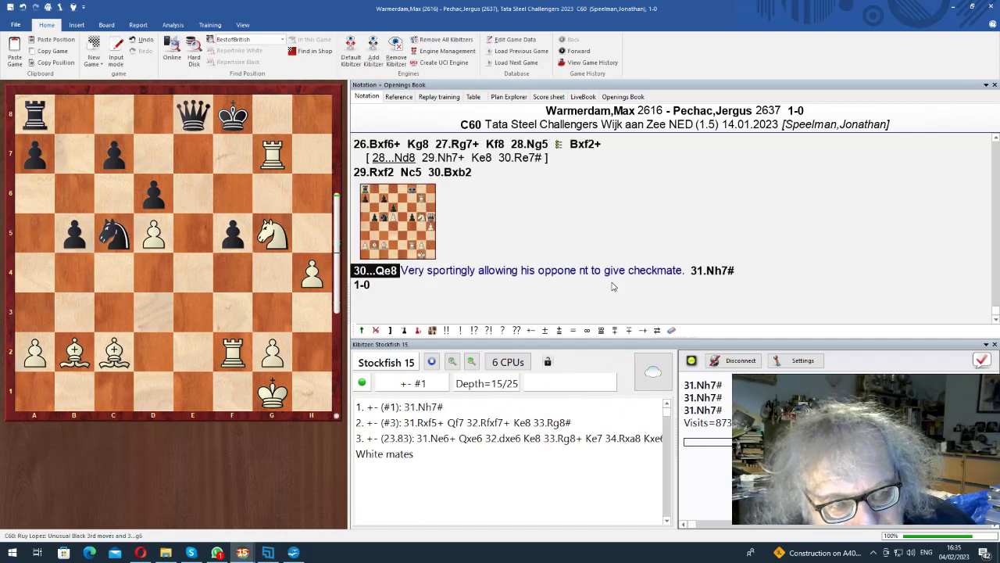
key(Right)
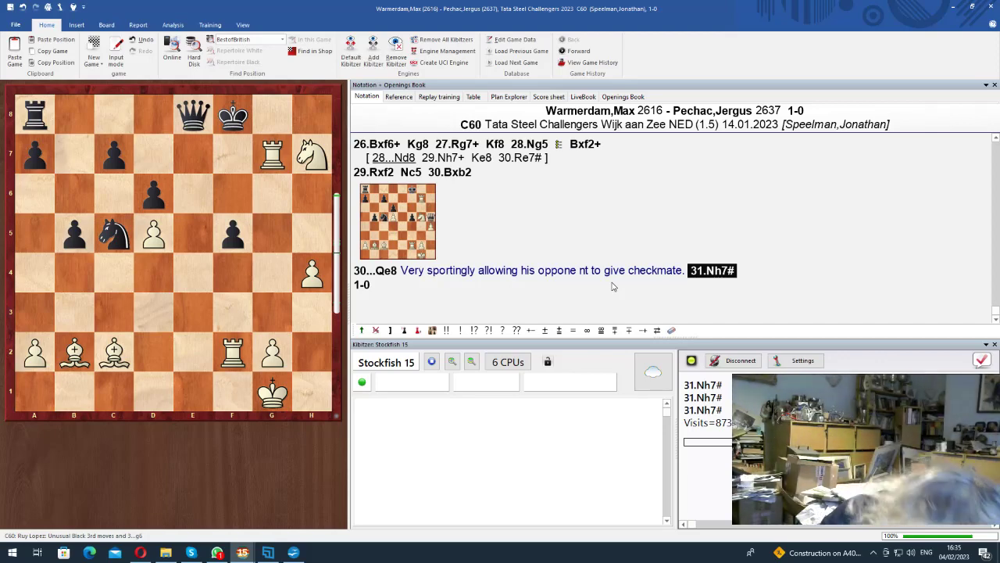
key(ctrl+s)
key(Return)
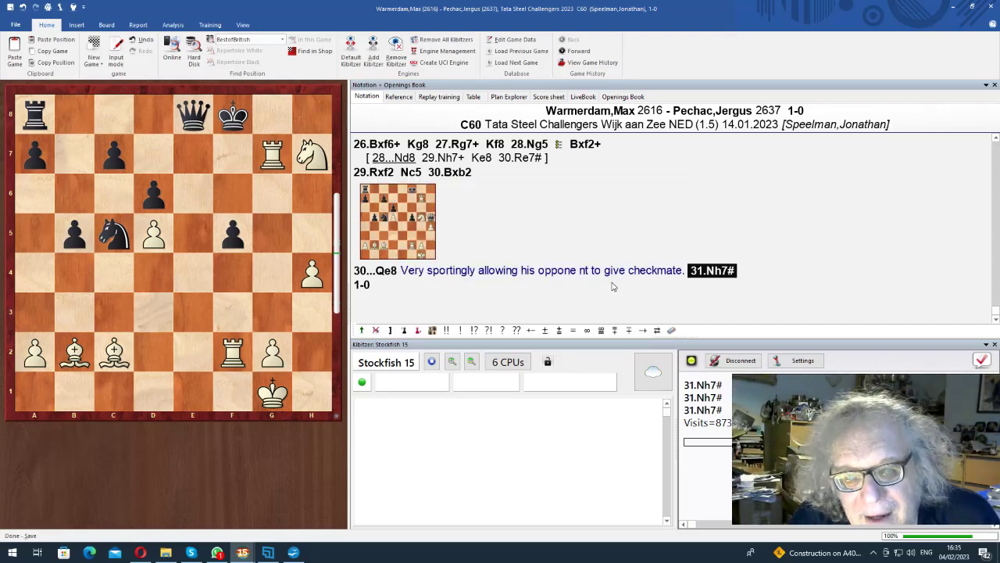
Switch to the lichess.org broadcast of the FIDE Women's Grand Prix and view each of the six Round 3 games in order.
key(alt+Tab)
key(alt+Tab)
key(alt+Tab)
key(alt+Tab)
key(alt+Tab)
key(alt+Tab)
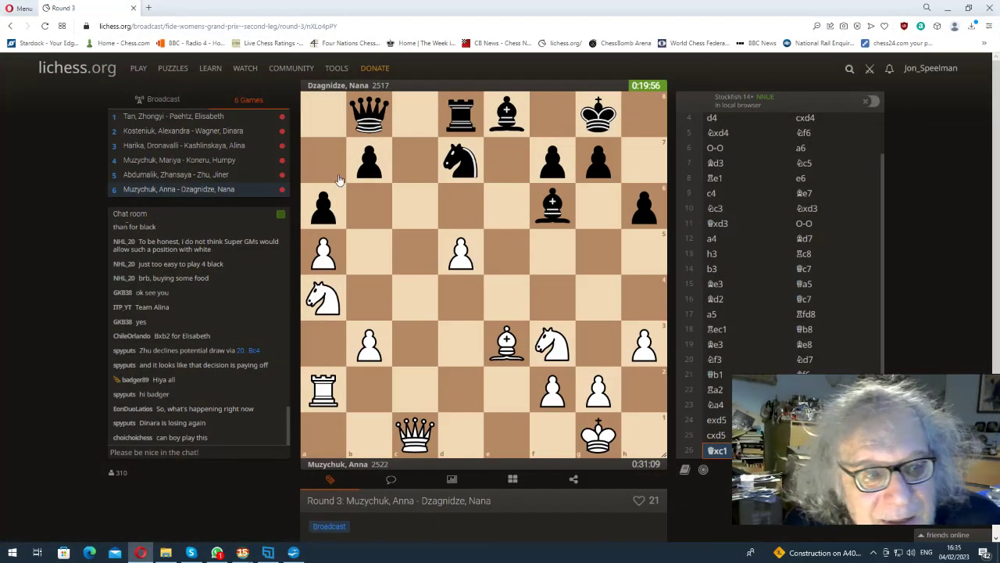
click(201, 117)
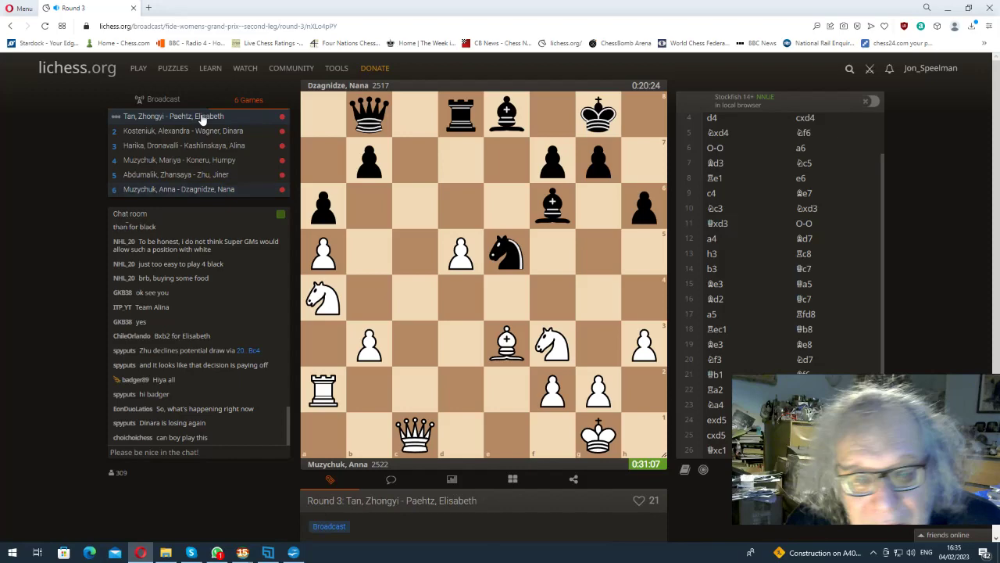
click(205, 133)
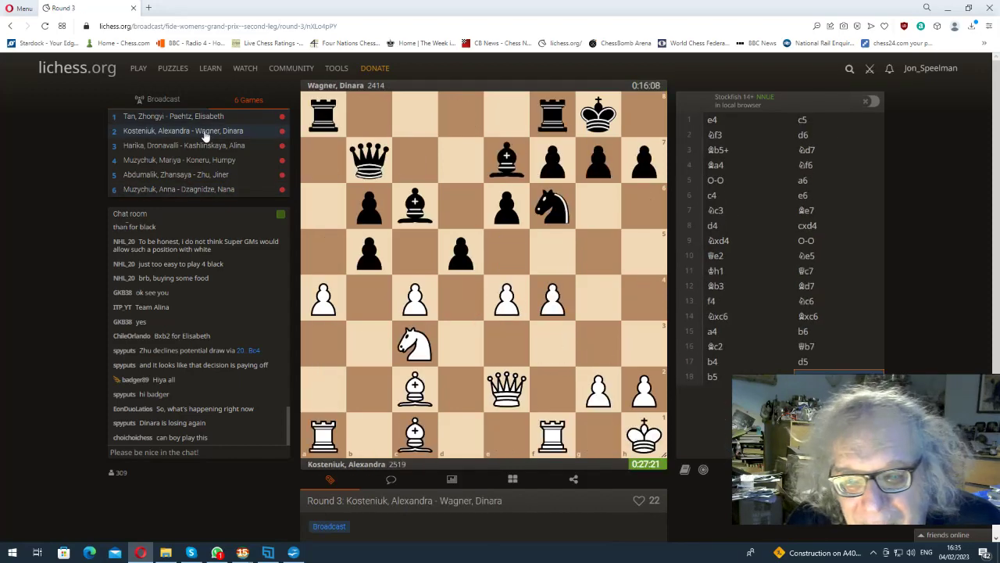
click(197, 148)
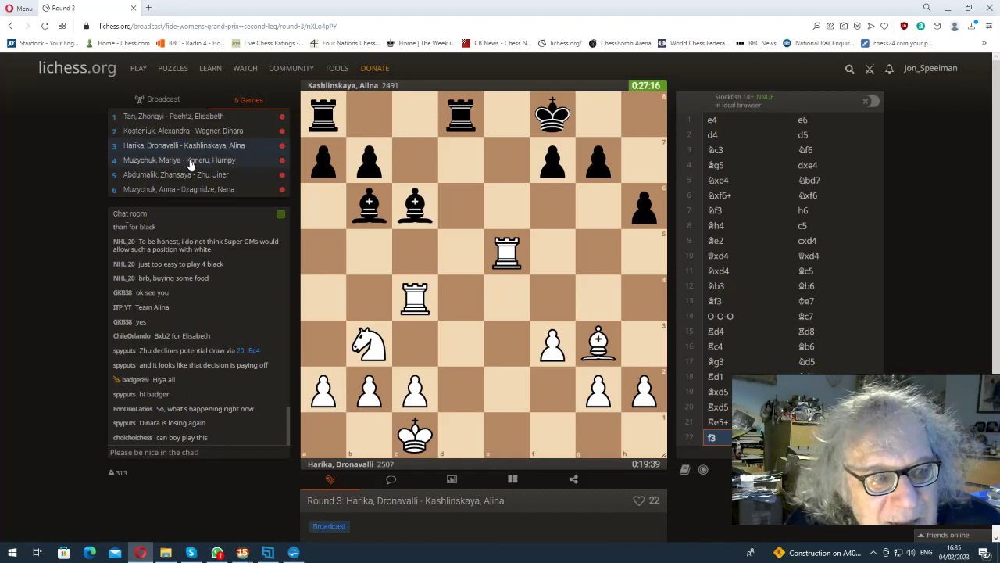
click(190, 162)
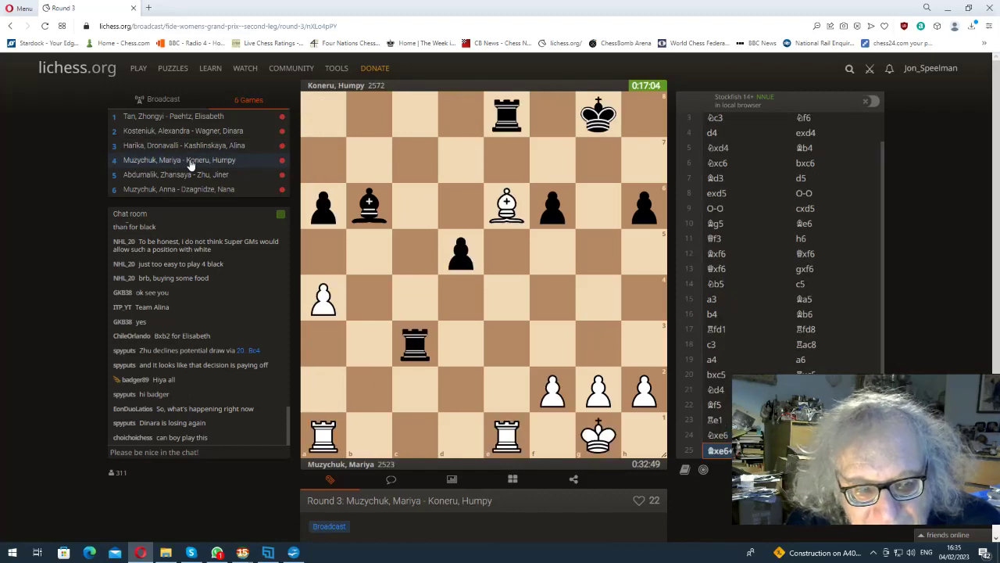
click(193, 176)
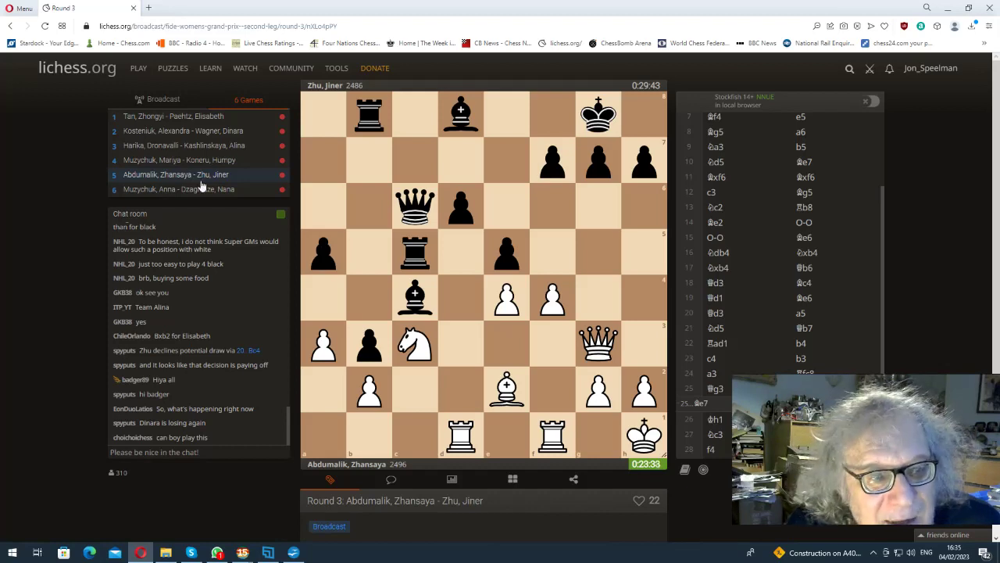
click(201, 191)
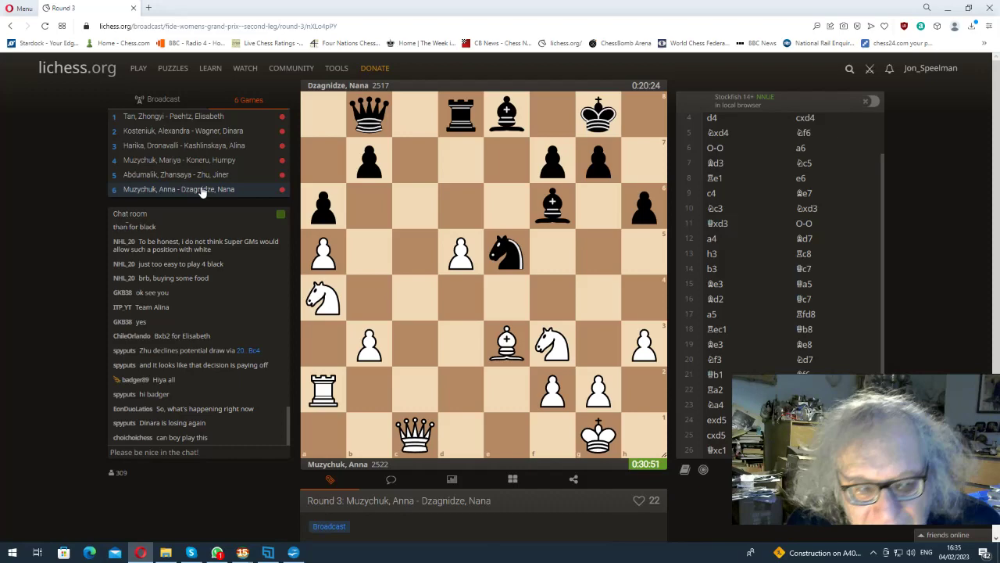
Switch back to the annotated game in ChessBase and display the system clock and calendar.
key(alt+Tab)
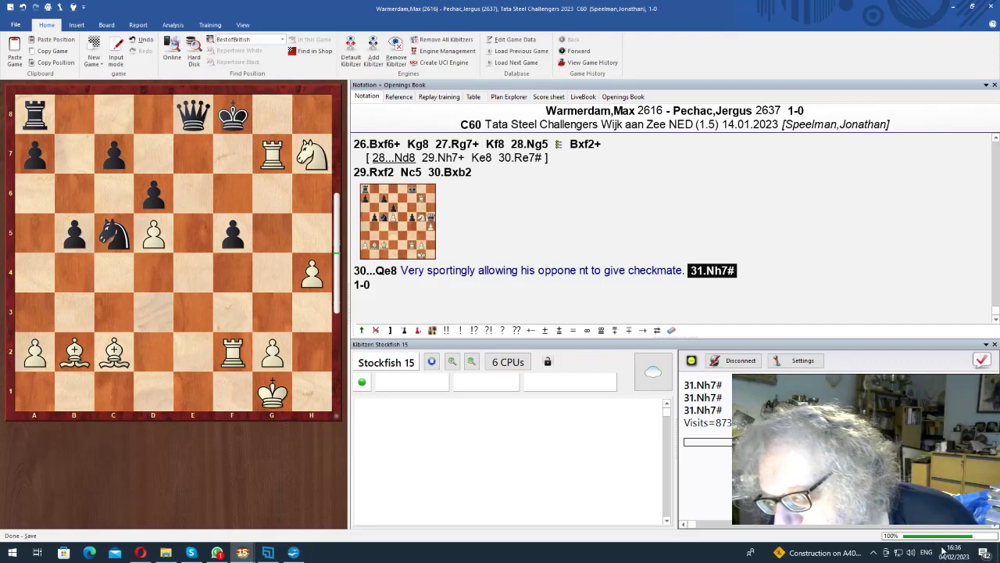
click(943, 551)
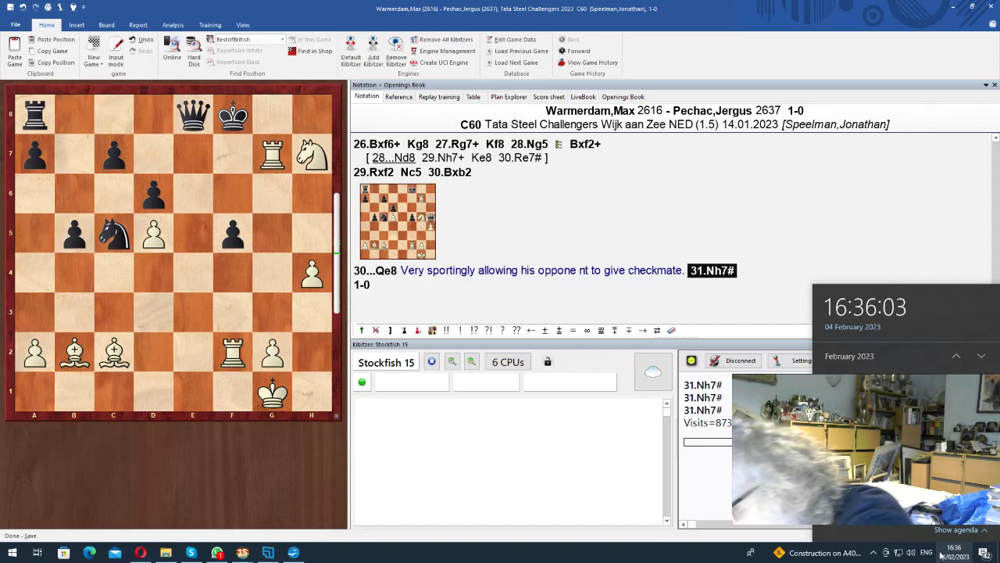